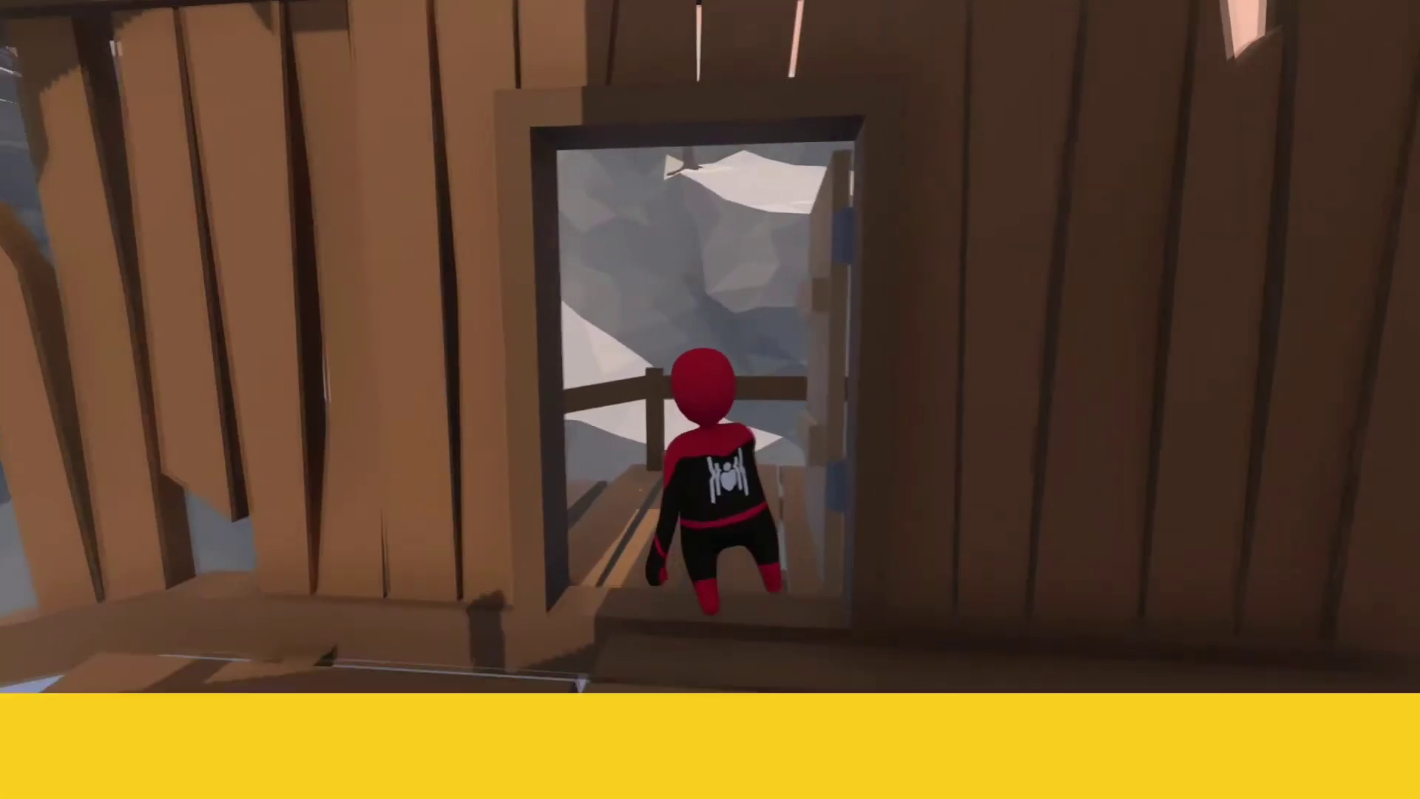
key("w")
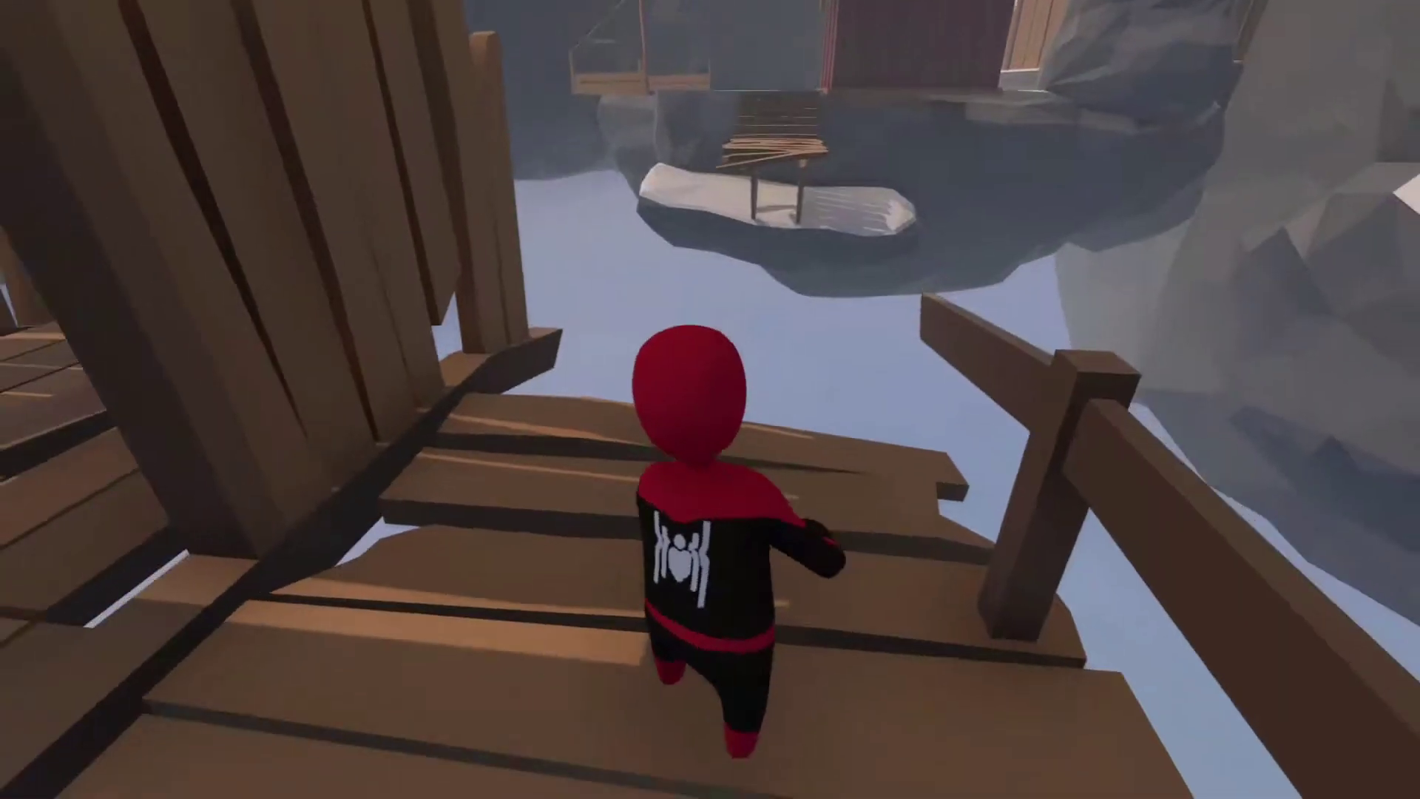
key("w")
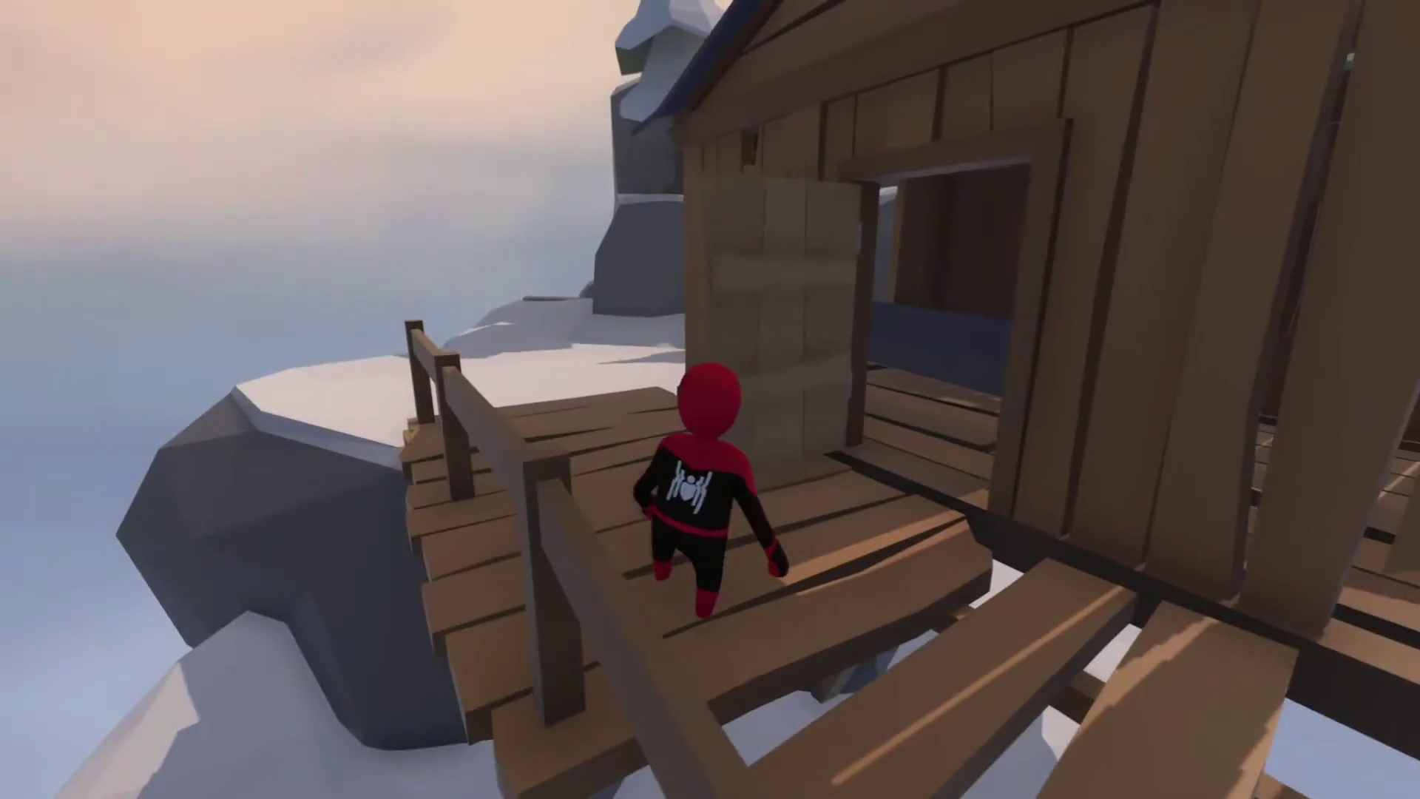
key("w")
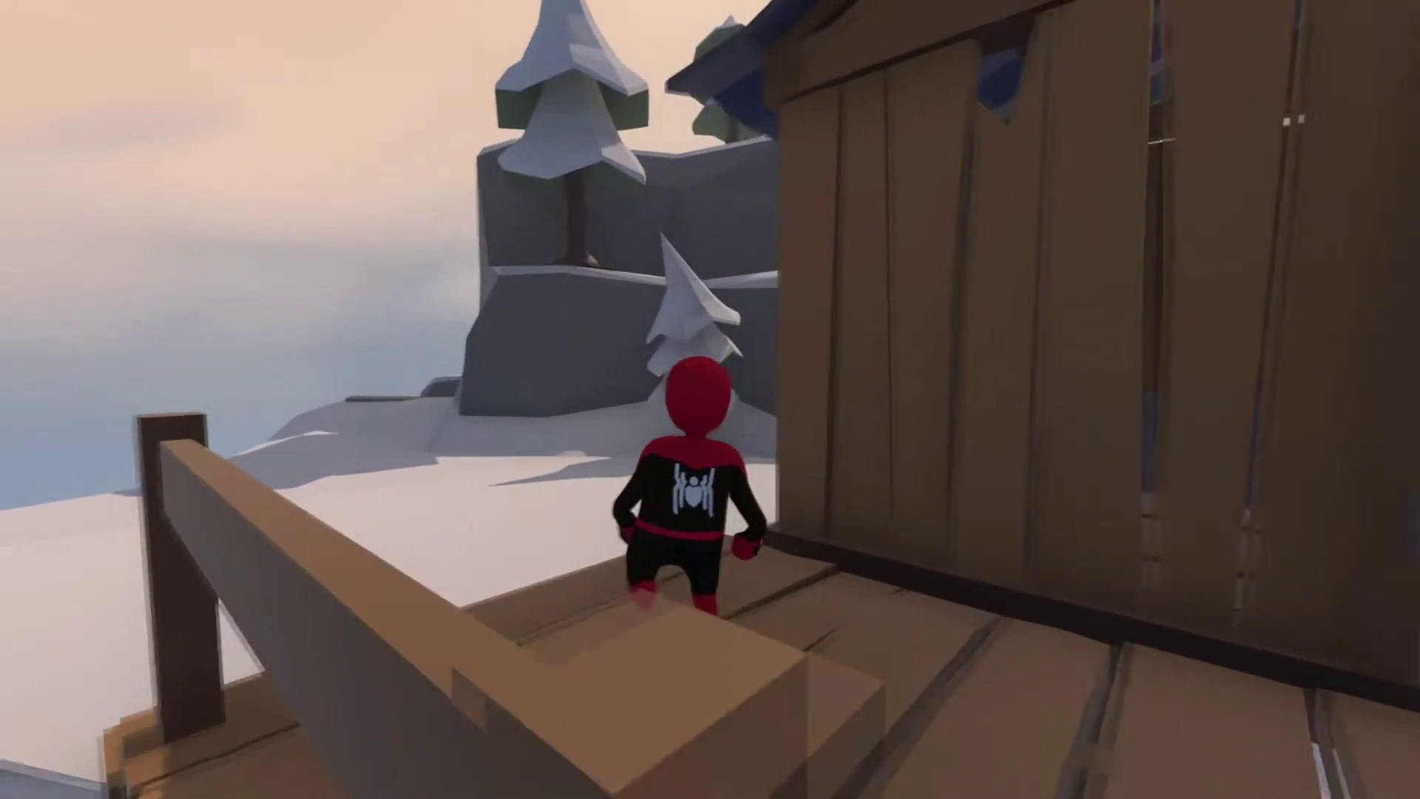
key("w")
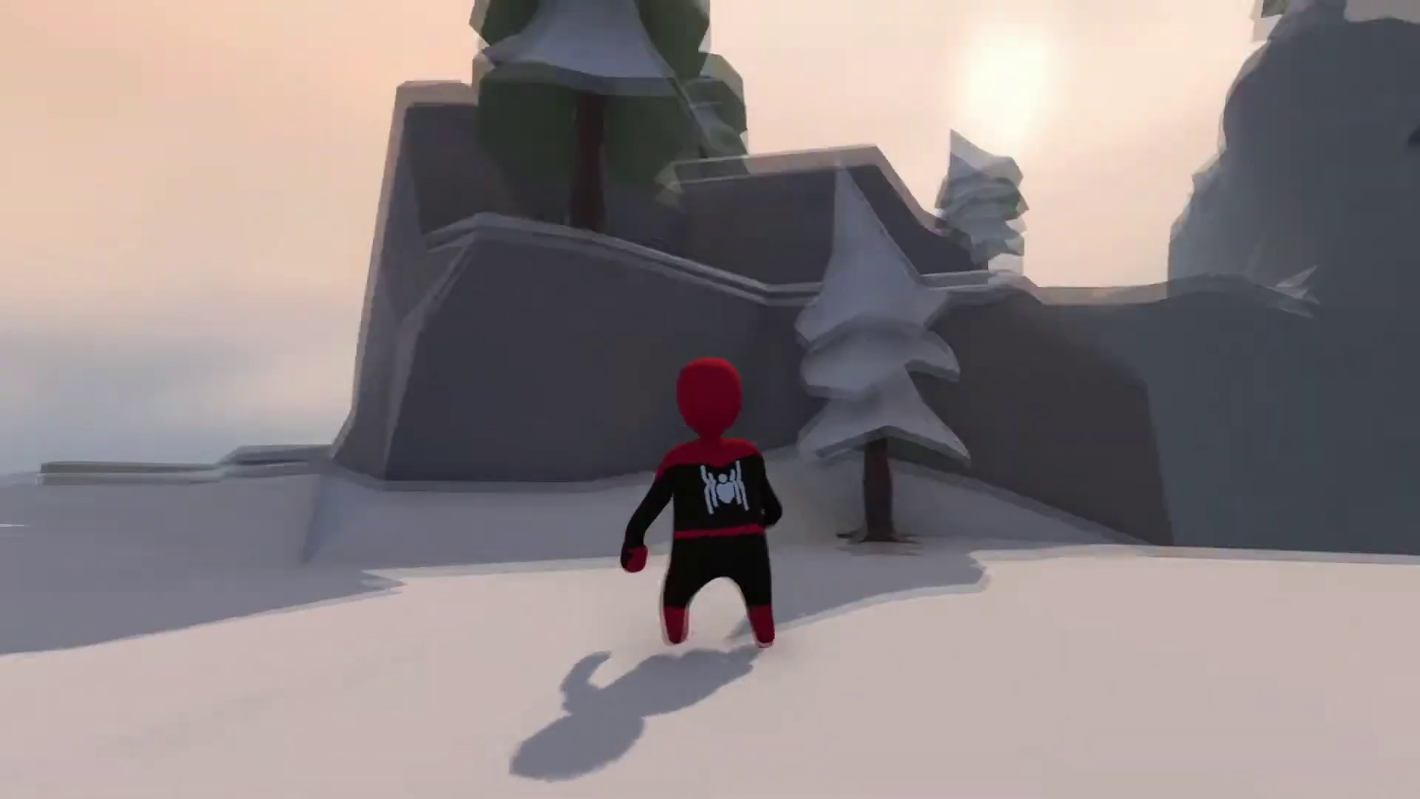
key("w")
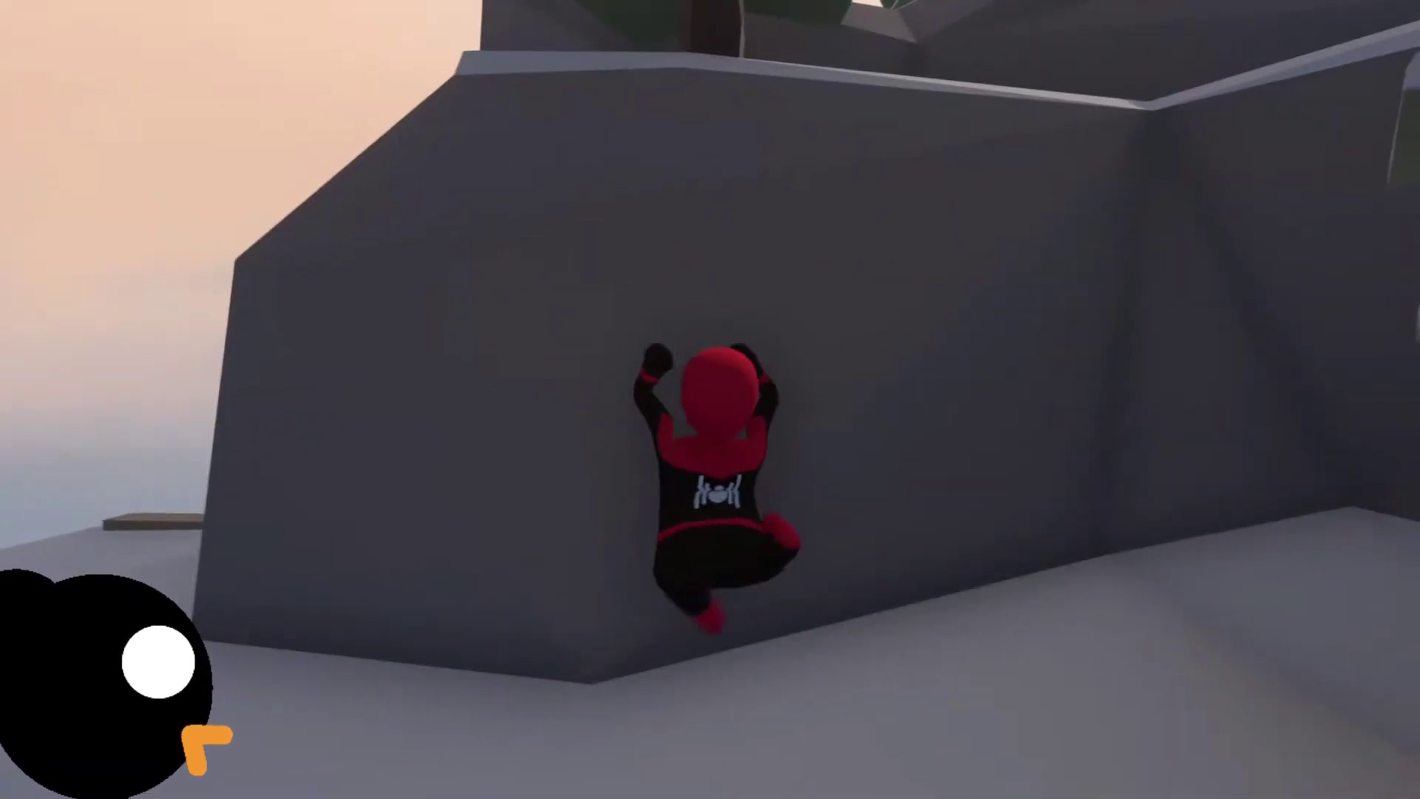
key("space")
key("space")
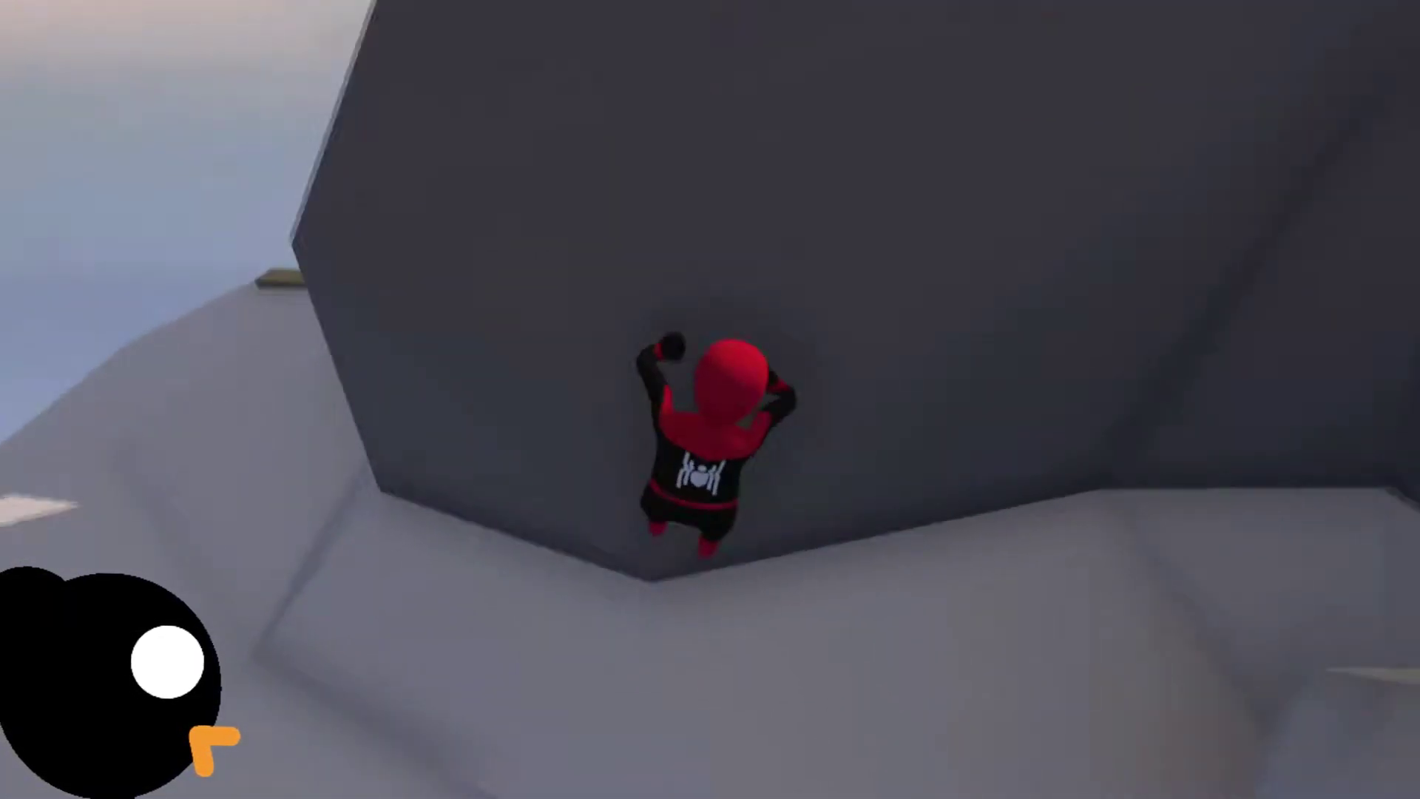
key("space")
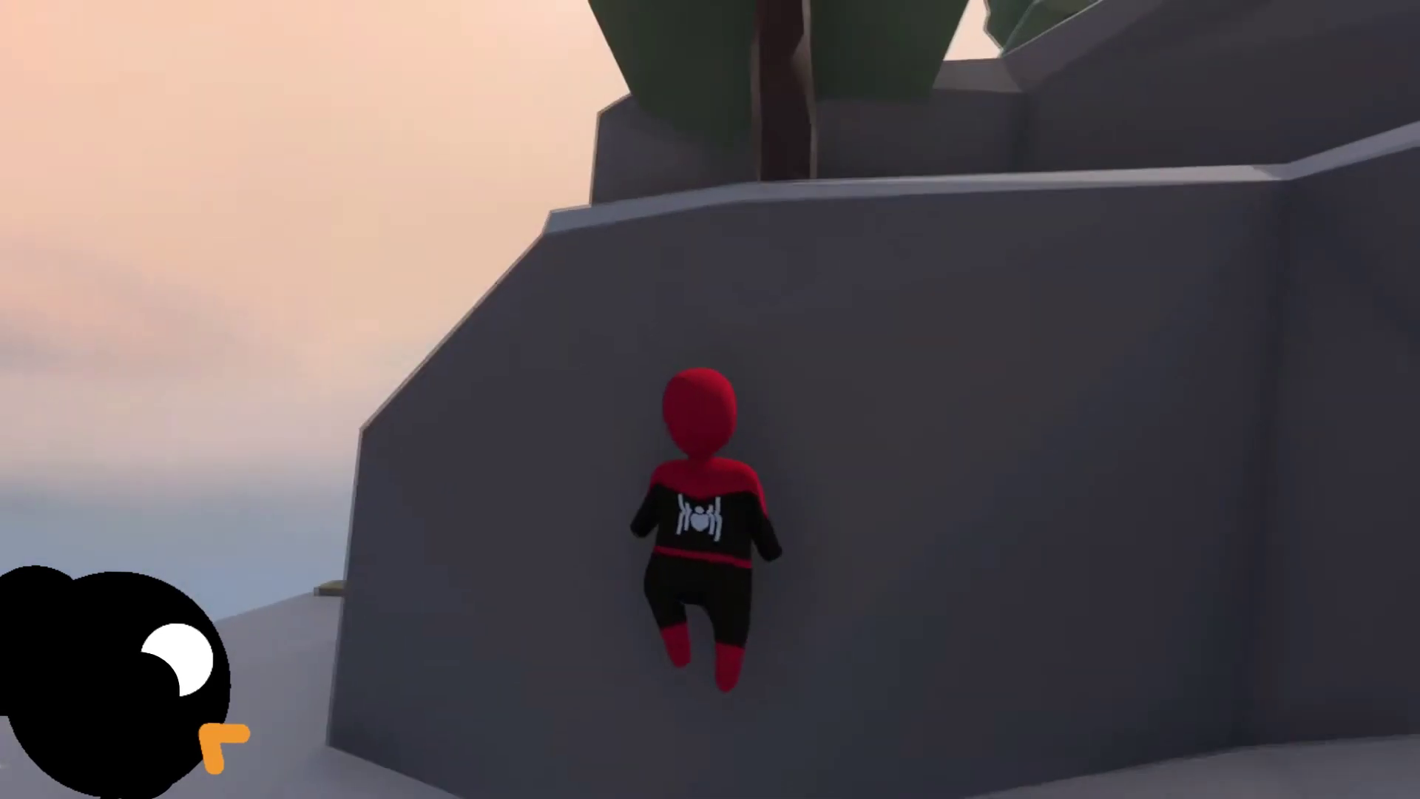
key("w")
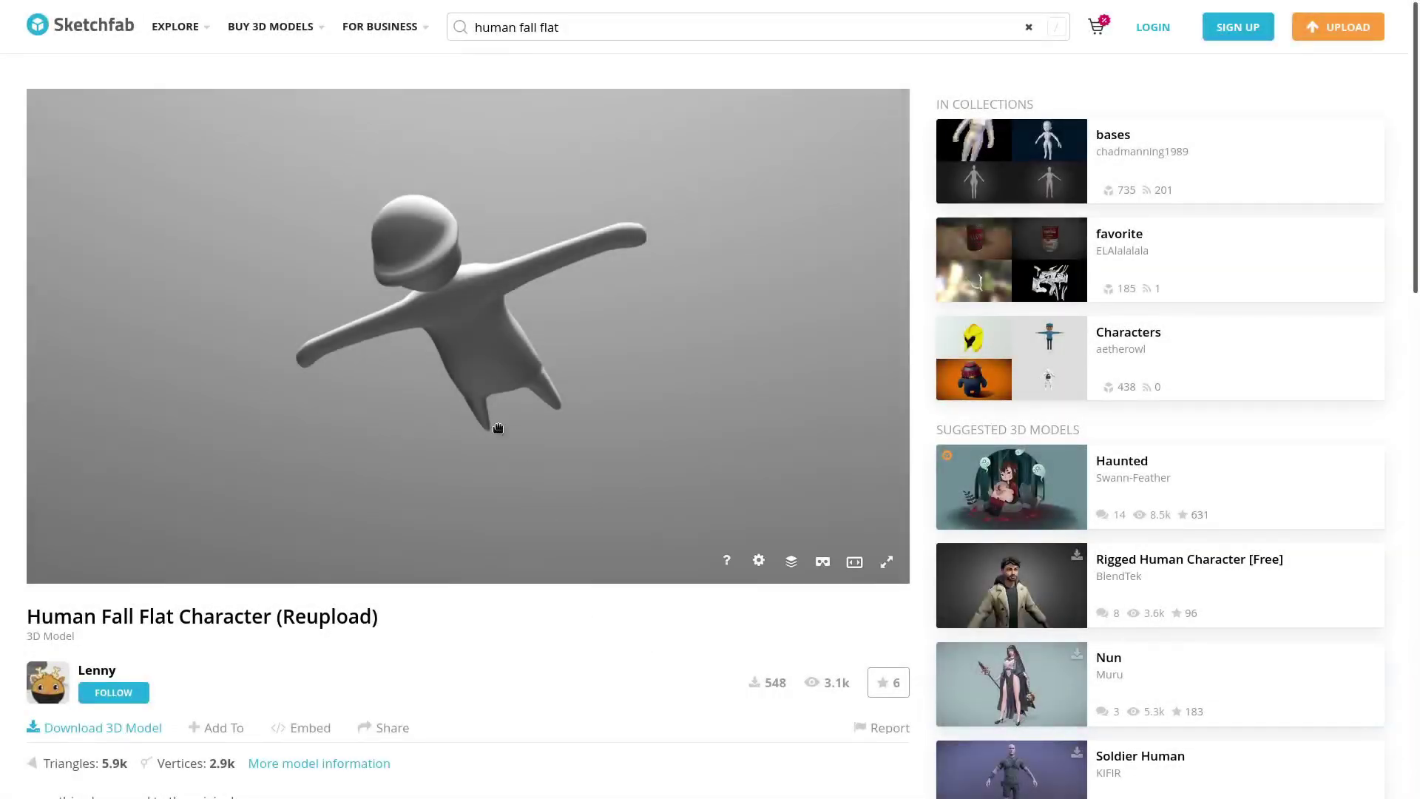
mouse_move(498, 428)
left_mouse_down()
mouse_move(525, 453)
mouse_move(590, 453)
mouse_move(644, 425)
mouse_move(703, 477)
mouse_move(681, 516)
mouse_move(510, 478)
mouse_move(406, 412)
mouse_move(436, 377)
mouse_move(570, 422)
mouse_move(254, 406)
mouse_move(463, 444)
left_mouse_up()
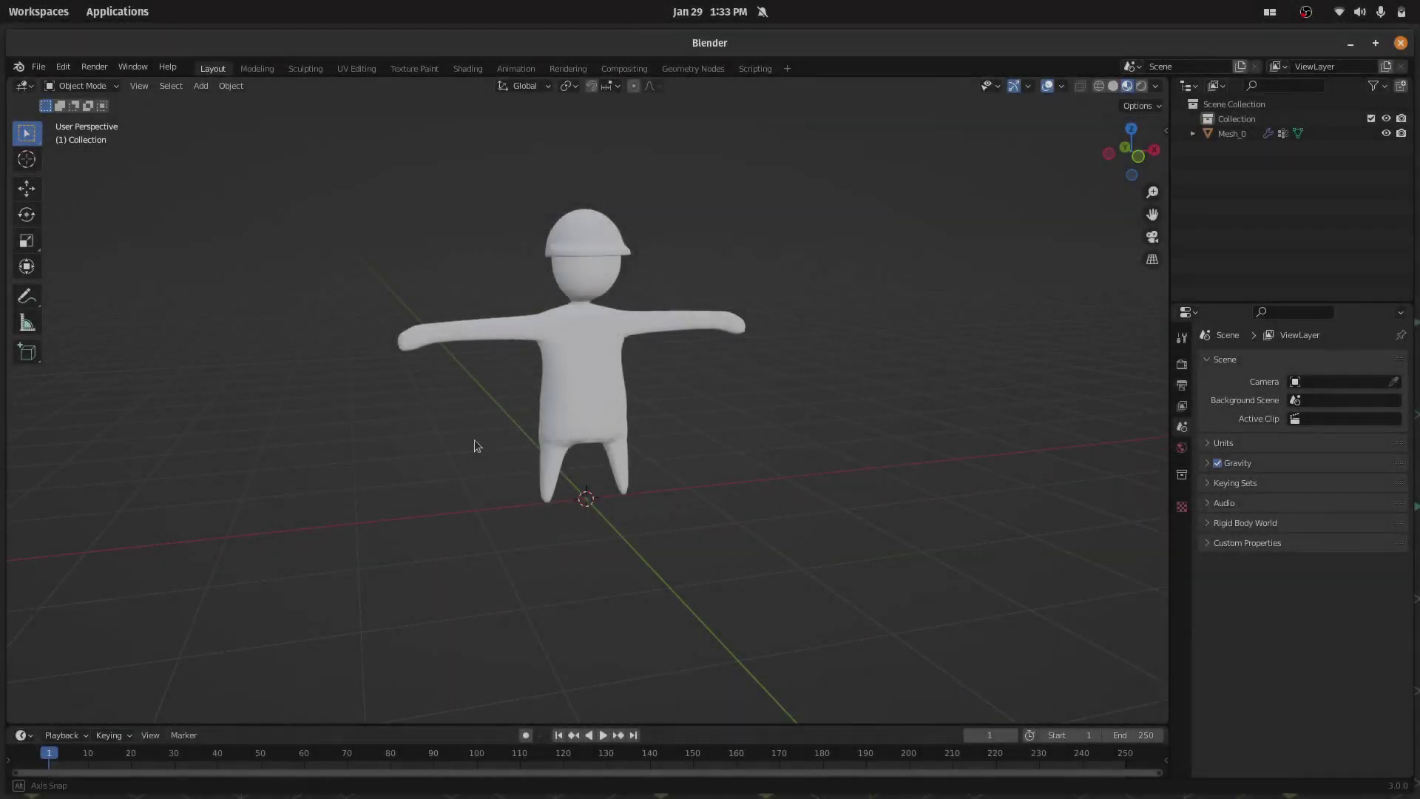
- Look up the Rigify add-on in the preferences, expand its details, and close the preferences
middle_click_drag(476, 444, 1126, 434)
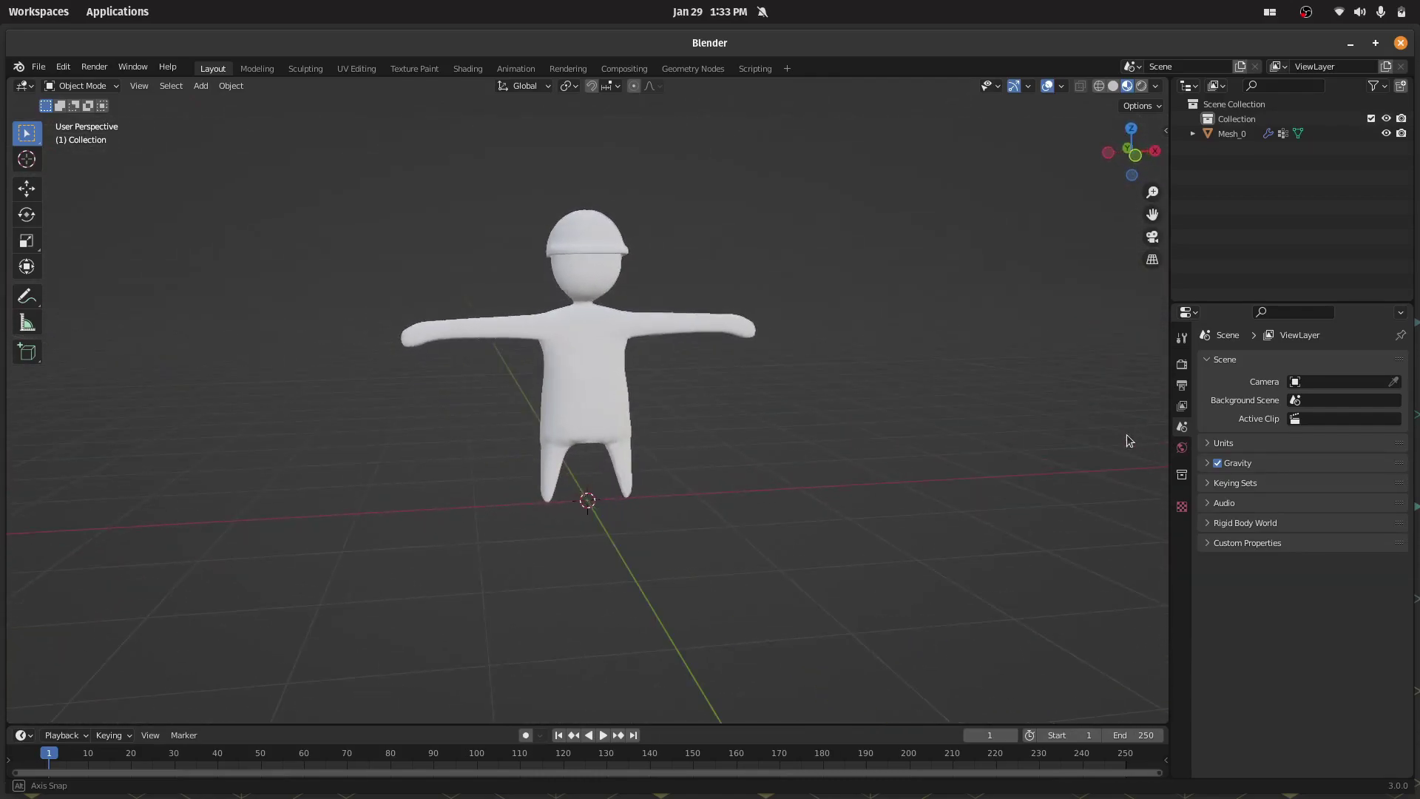
left_click(61, 68)
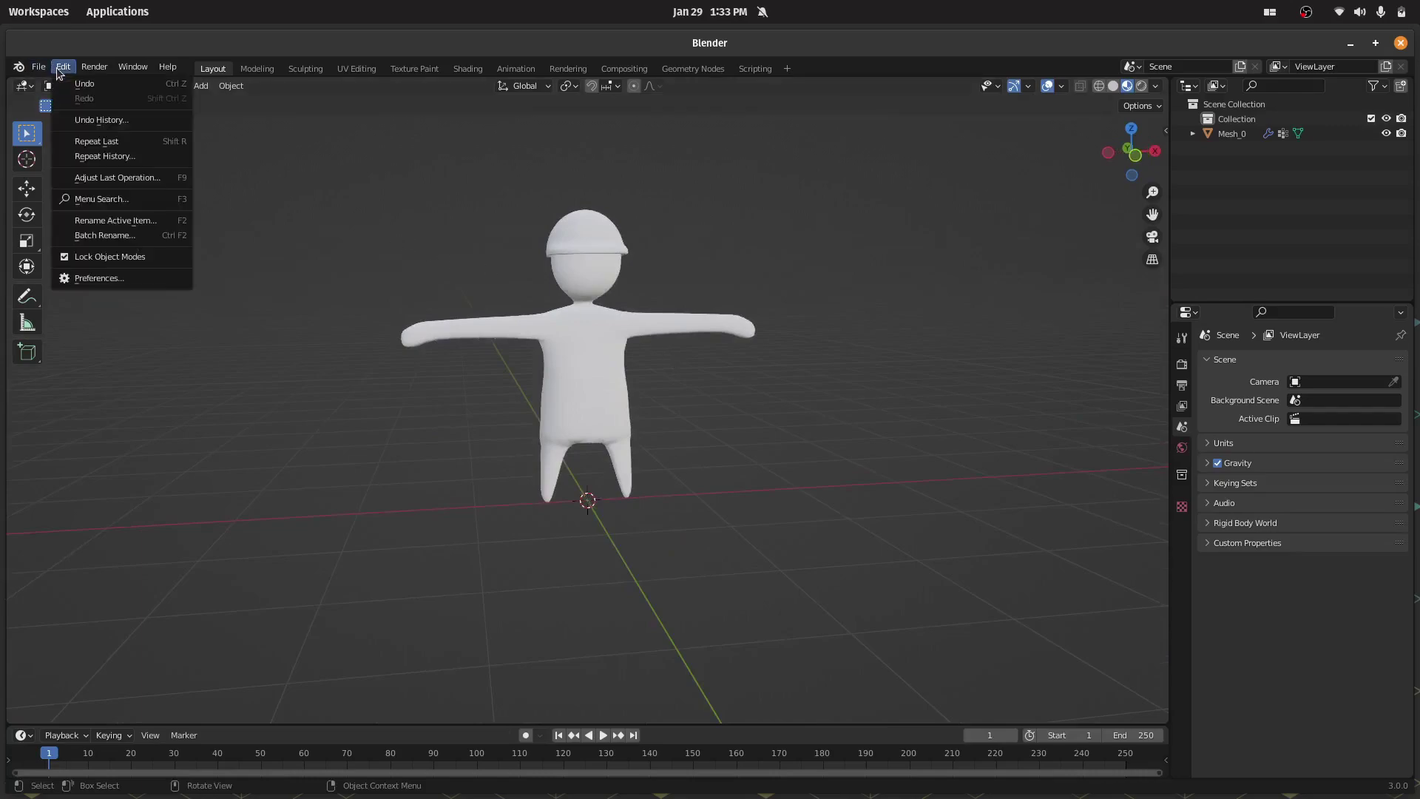
left_click(96, 277)
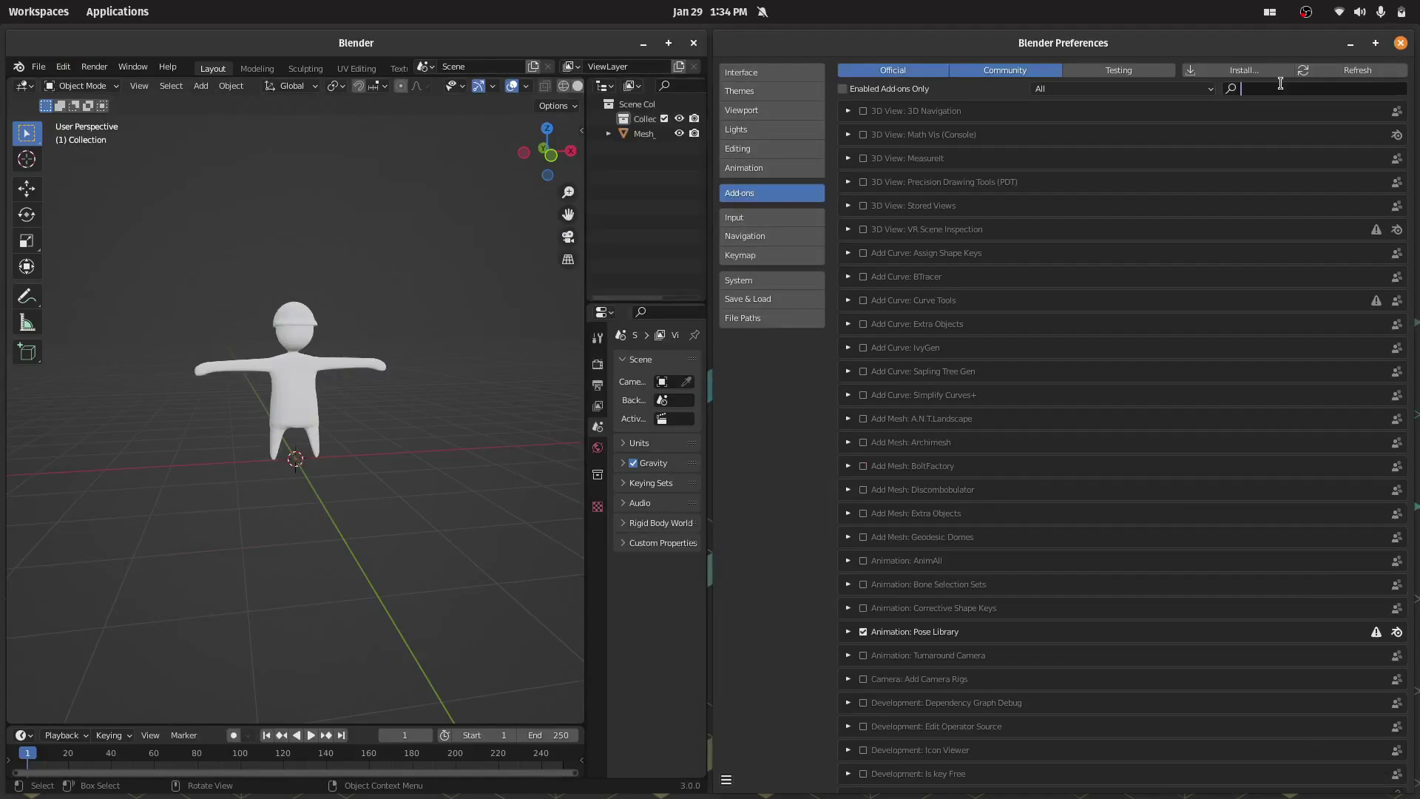
type("rigify")
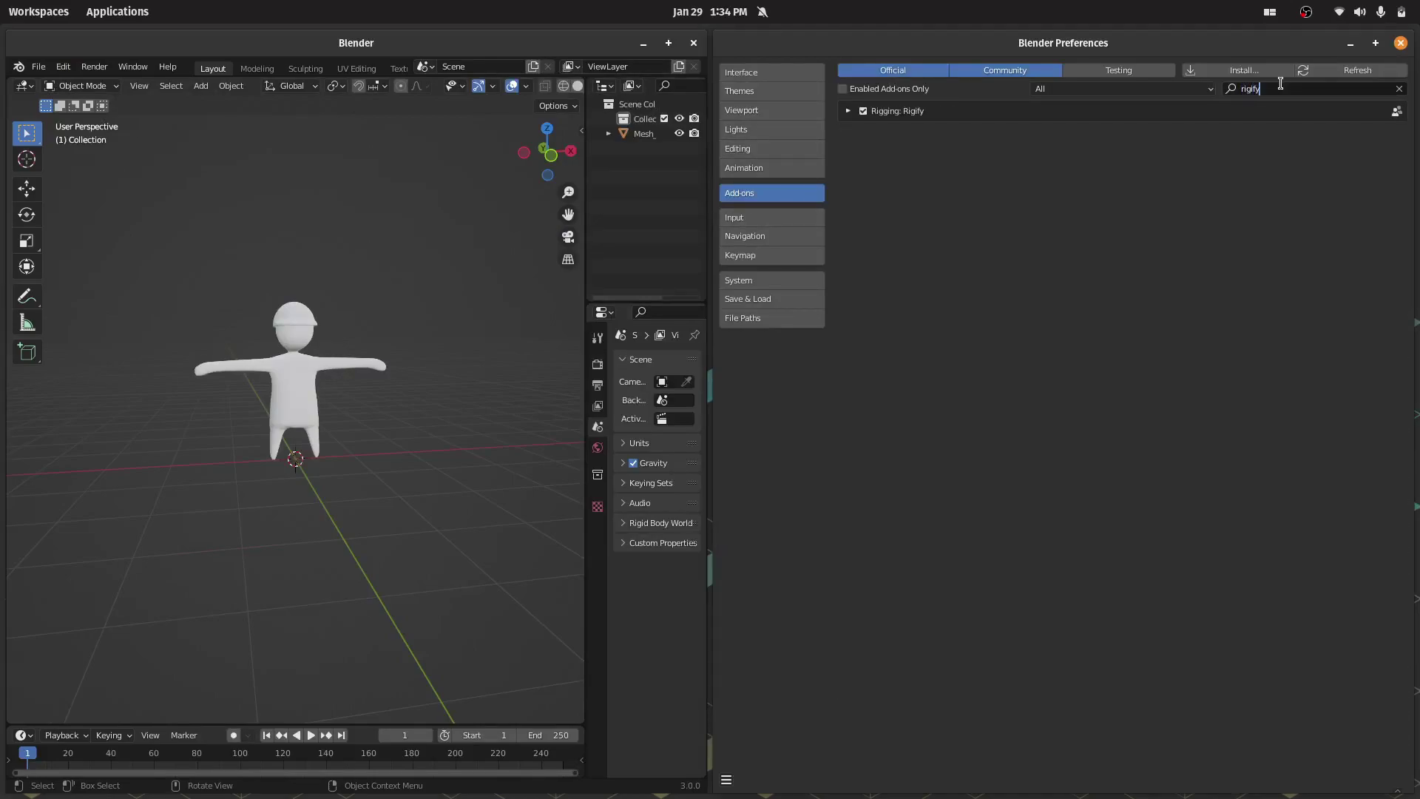
left_click(848, 112)
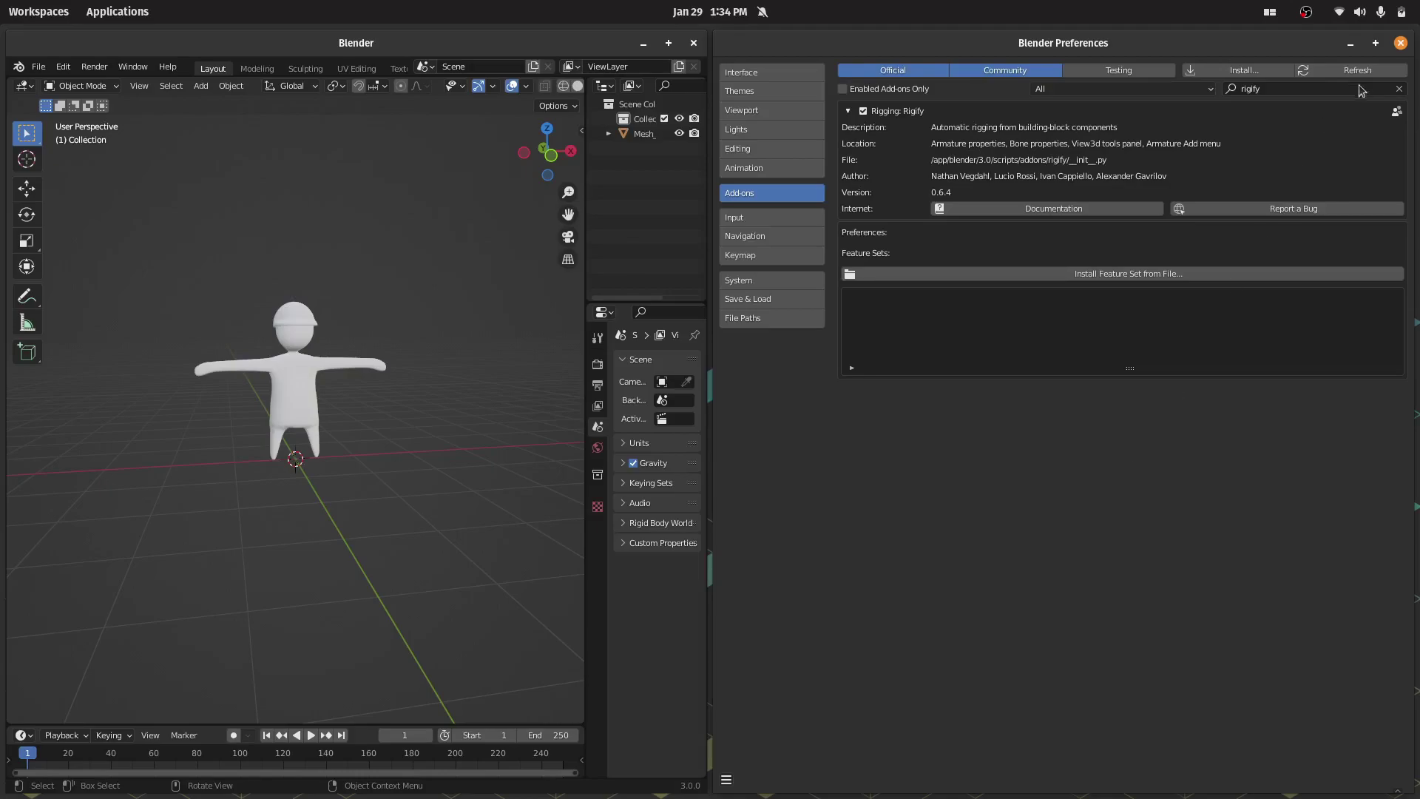
left_click(1398, 88)
left_click(1400, 43)
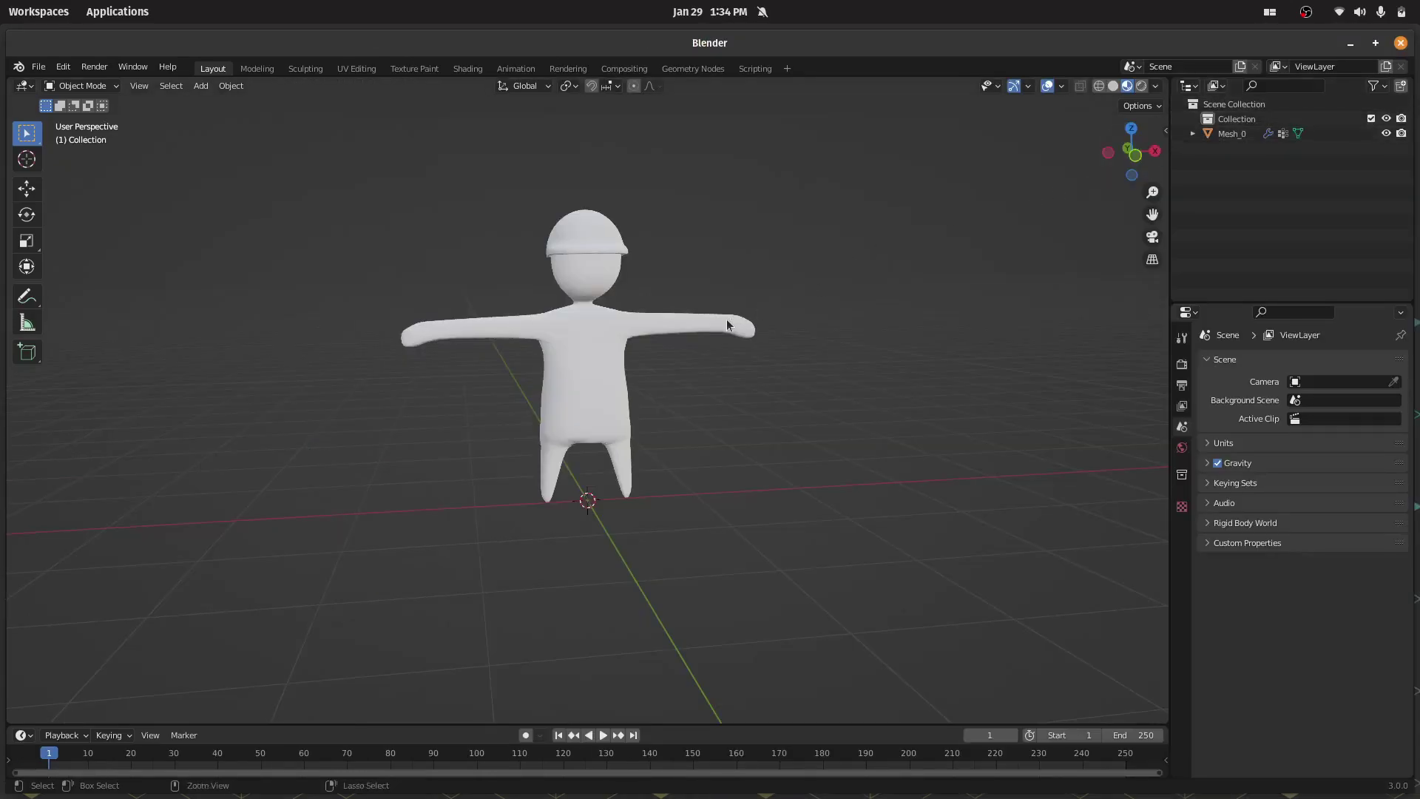
- Add a Basic Human (Meta-Rig) armature to the scene with the character mesh
middle_click_drag(743, 395, 687, 347)
key("shift+a")
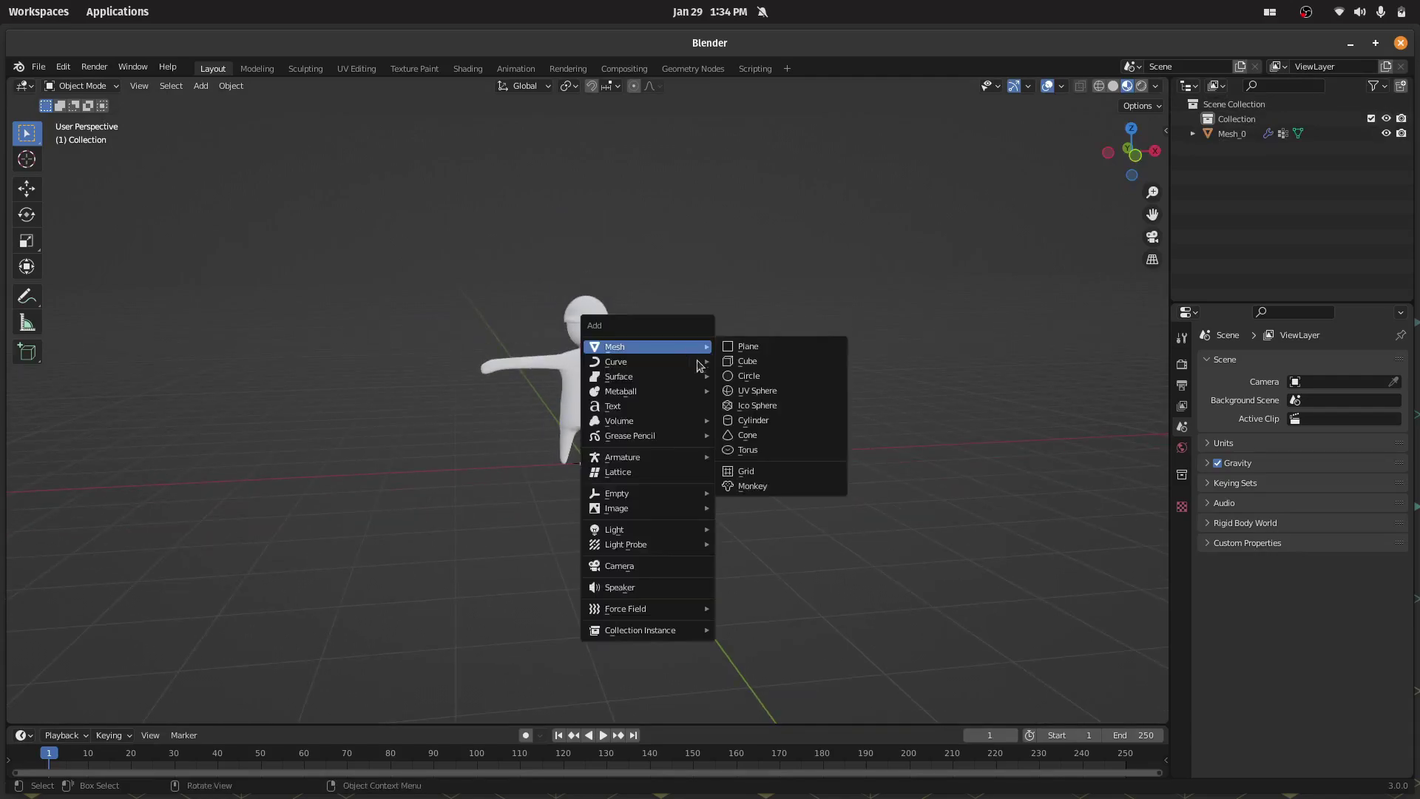
mouse_move(674, 460)
mouse_move(746, 503)
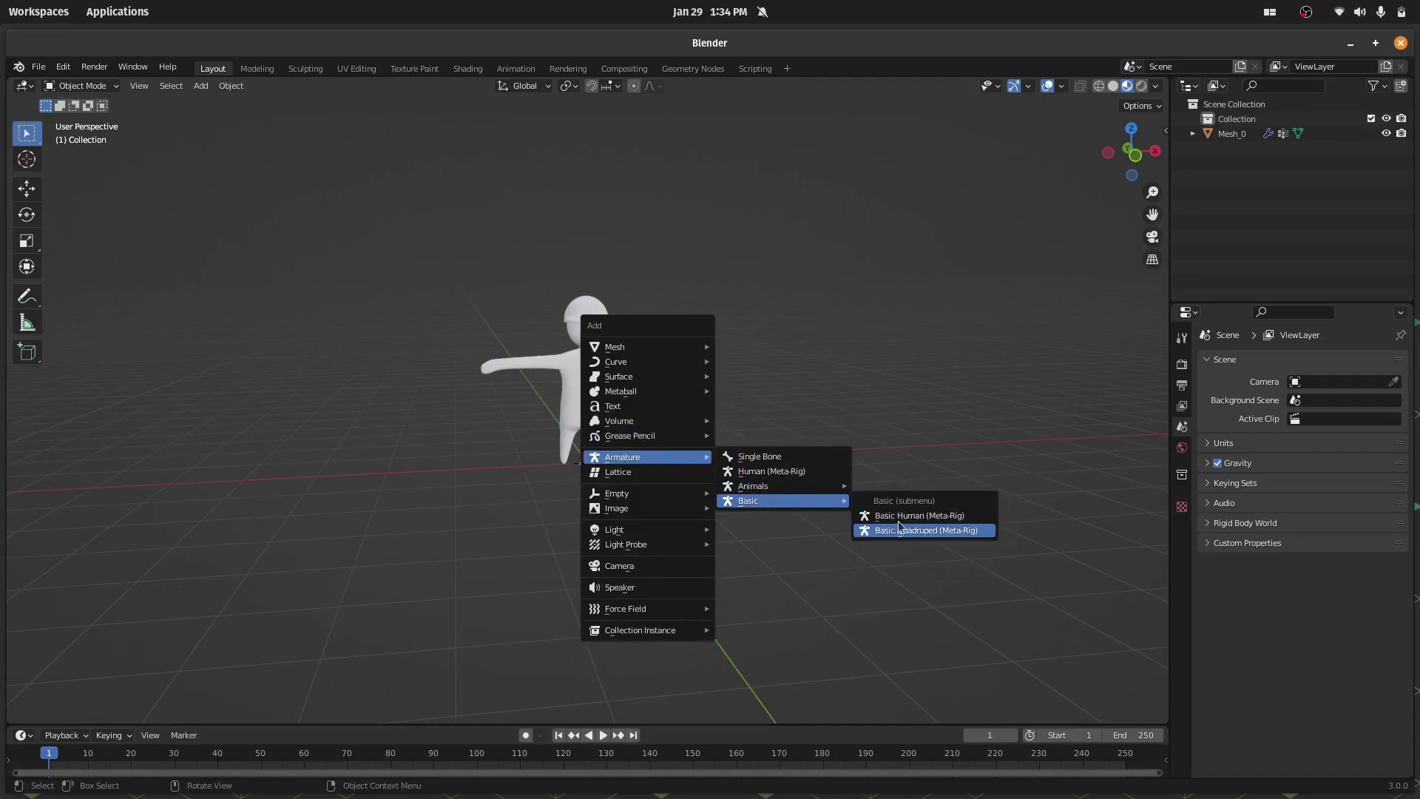
left_click(949, 522)
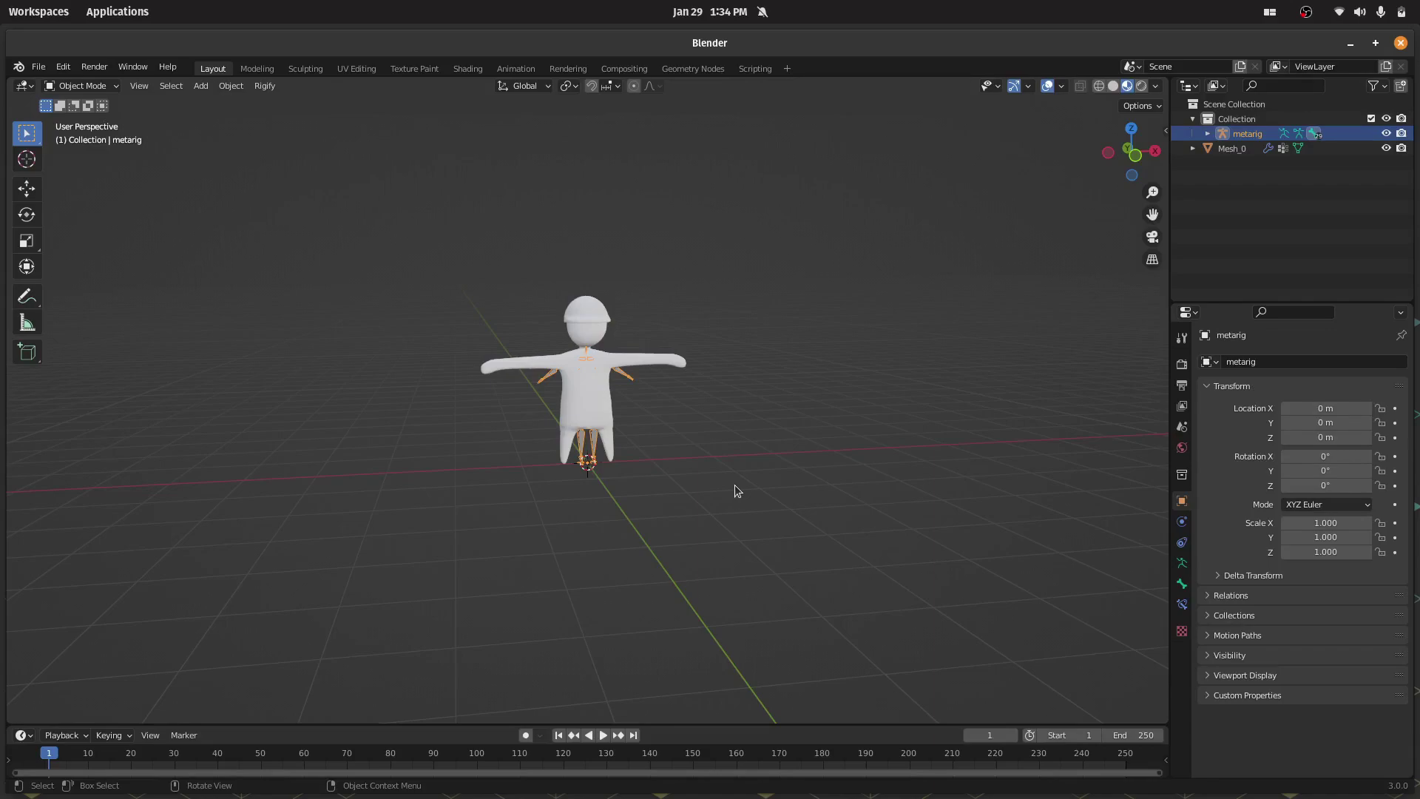
- Isolate the metarig in local view and switch it to Edit Mode
key("KP_Divide")
middle_click_drag(713, 488, 598, 477)
key("Tab")
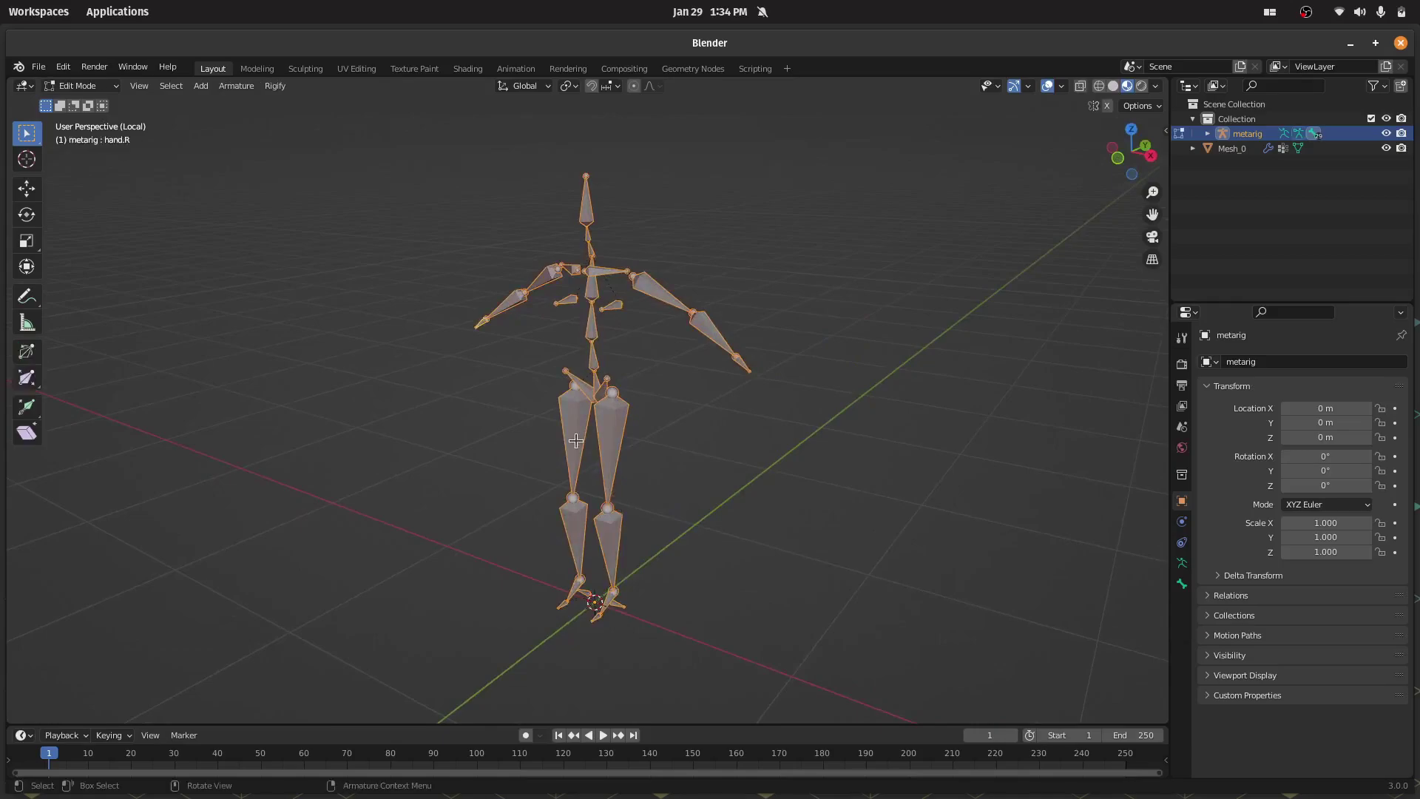
- Delete the pair of breast bones and the head bone from the metarig
left_click_drag(584, 339, 586, 340)
middle_click_drag(585, 341, 948, 190)
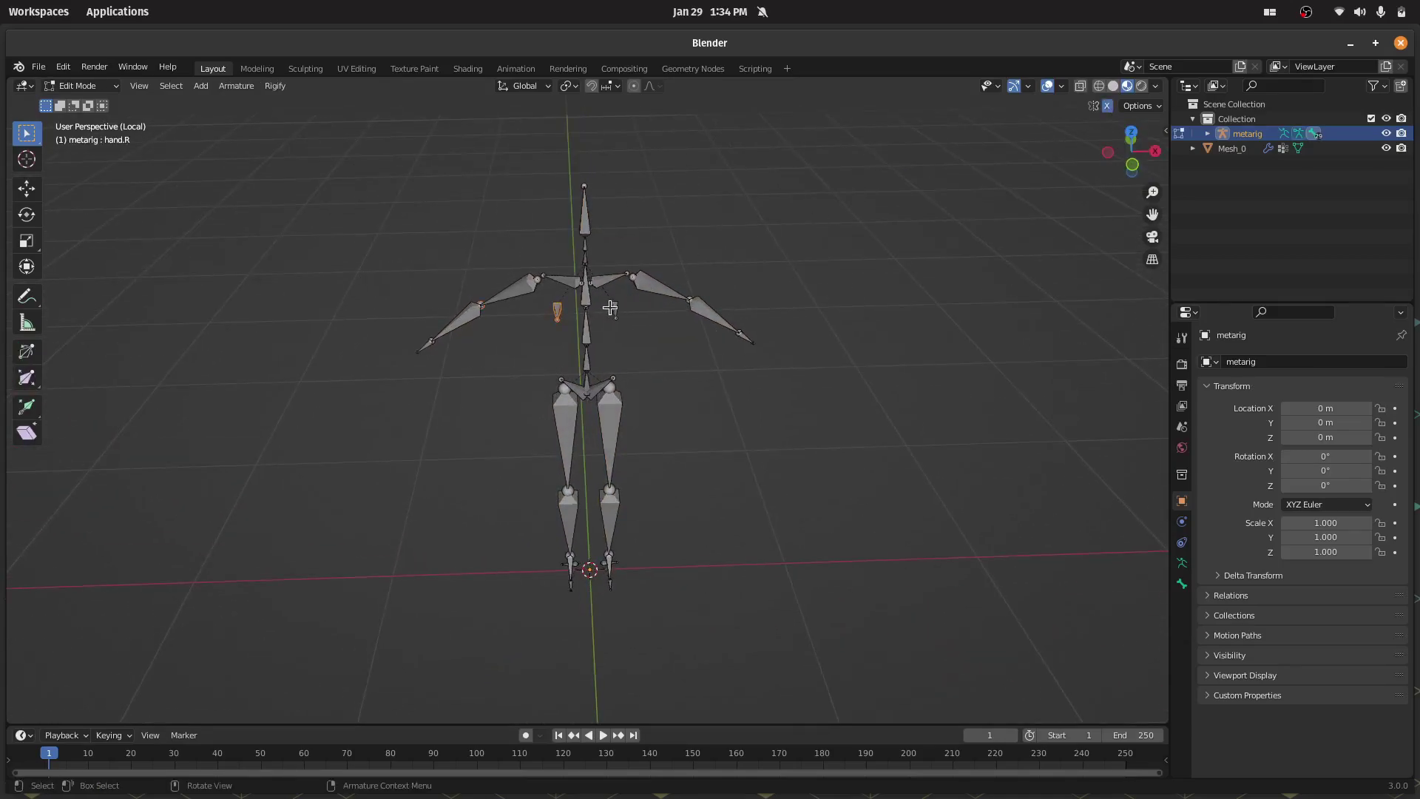
key("x")
left_click(611, 305)
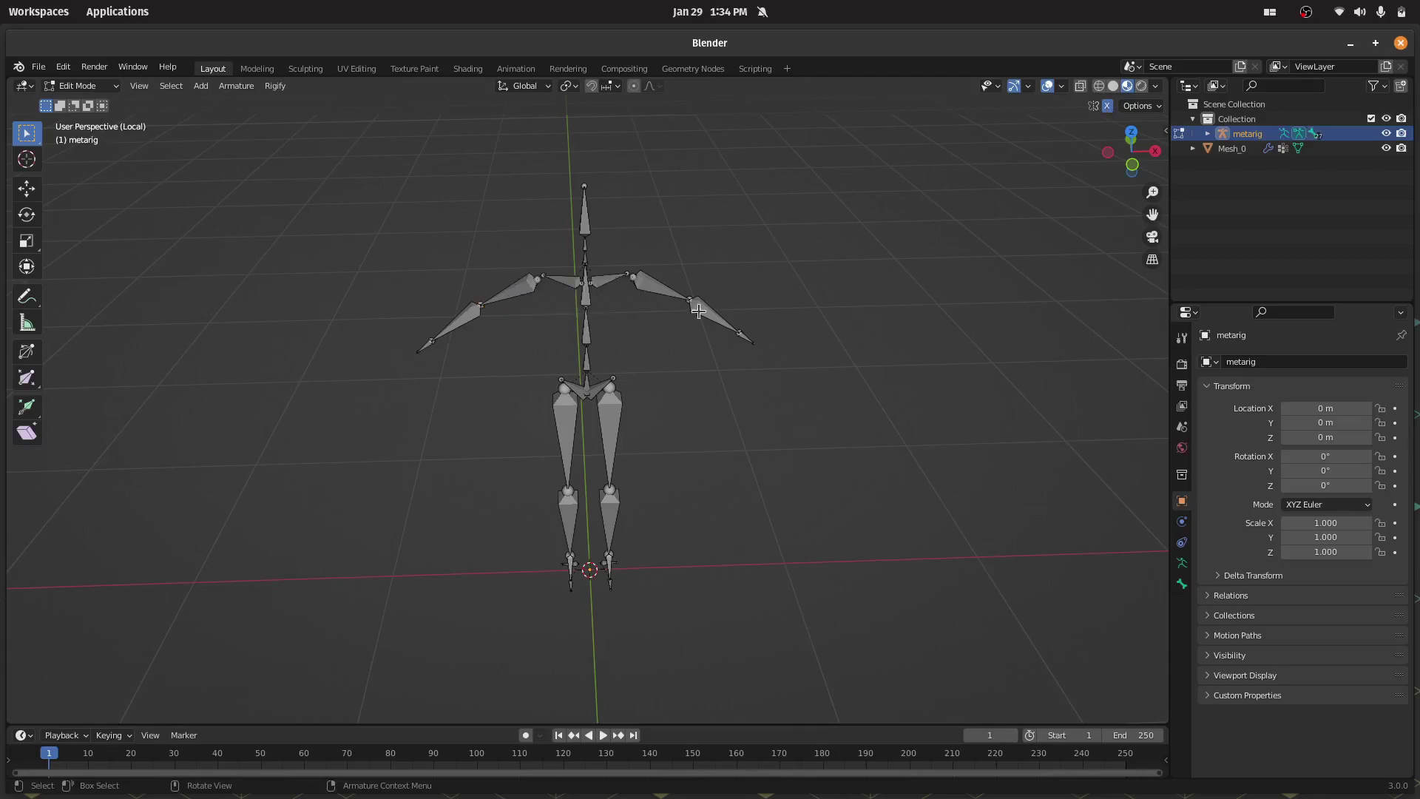
left_click(584, 206)
key("x")
left_click(584, 203)
- Try moving the bone at the upper end of the metarig's neck upward with the Move tool
middle_click_drag(584, 206, 708, 286)
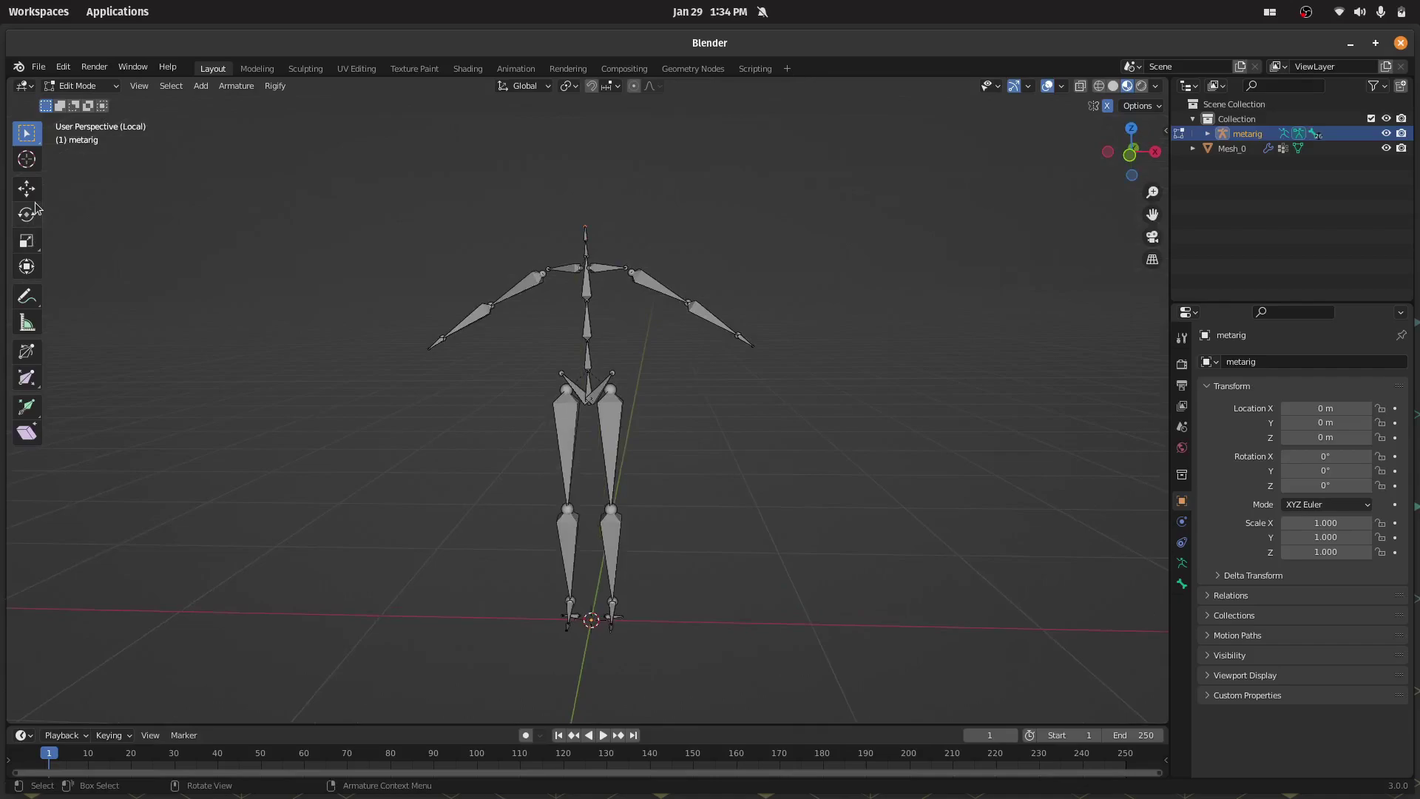
left_click(27, 214)
left_click_drag(585, 157, 587, 110)
middle_click_drag(585, 327, 520, 345)
scroll(520, 346, "up", 4)
scroll(507, 406, "down", 2)
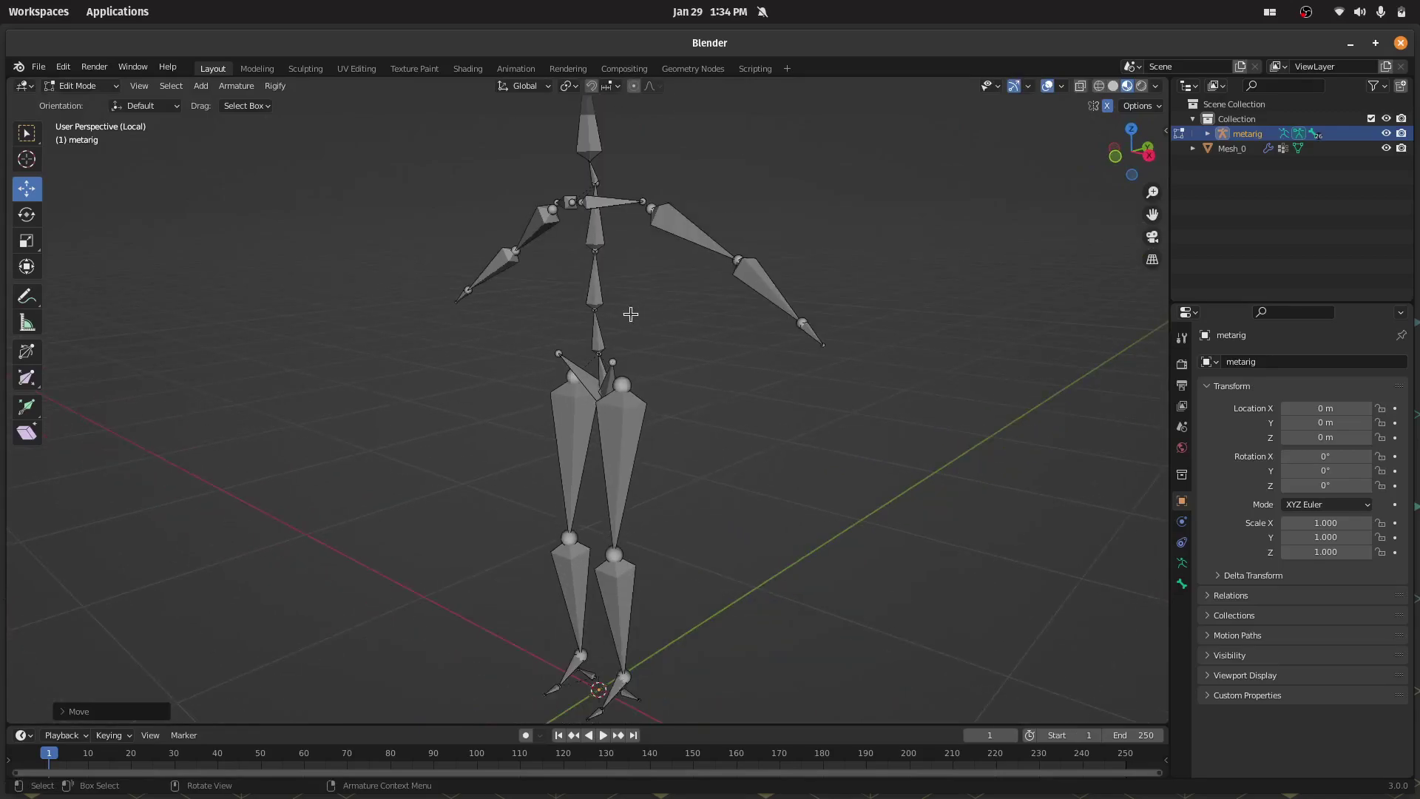
- Try to delete the lower spine bone spine.001 from the metarig, and return to Object Mode
right_click(599, 321)
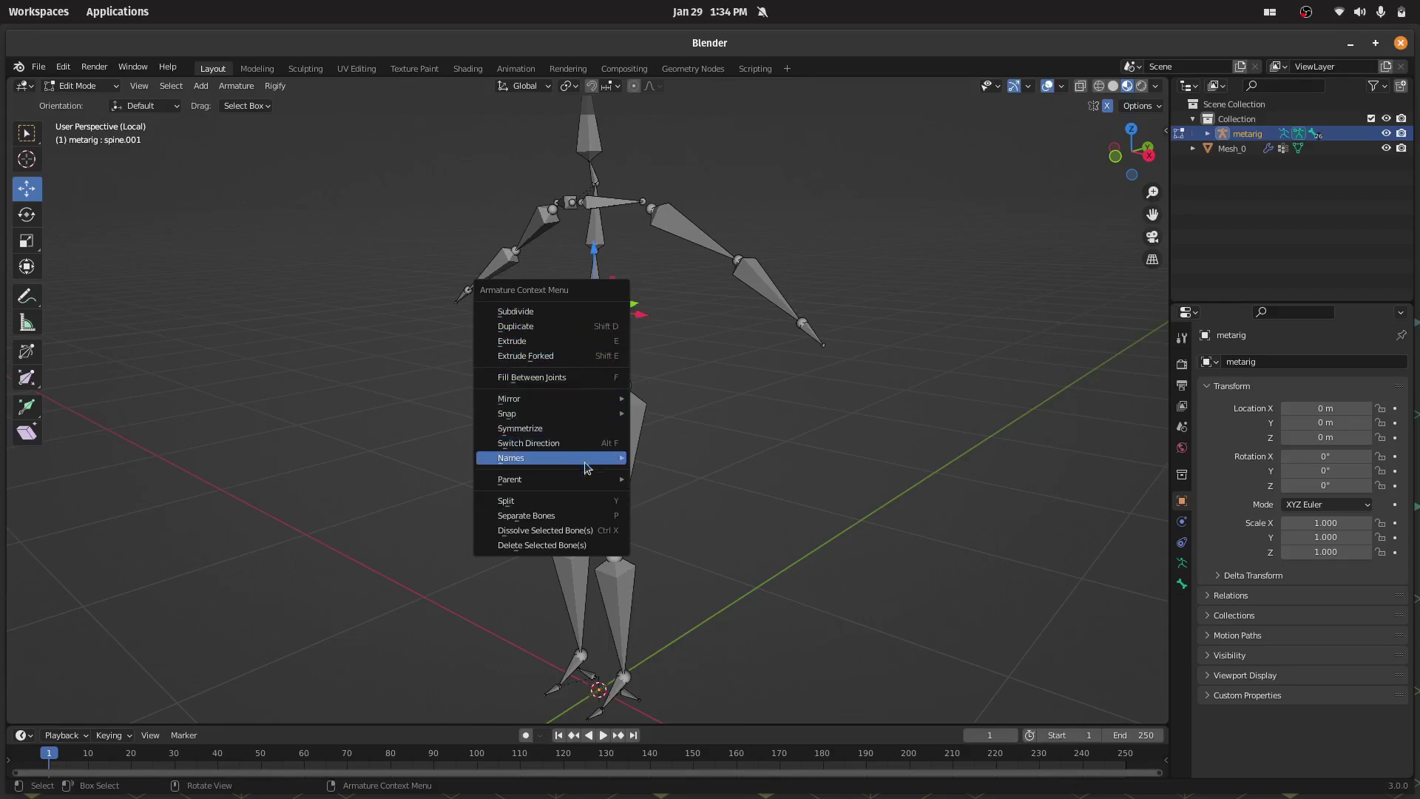
left_click(612, 546)
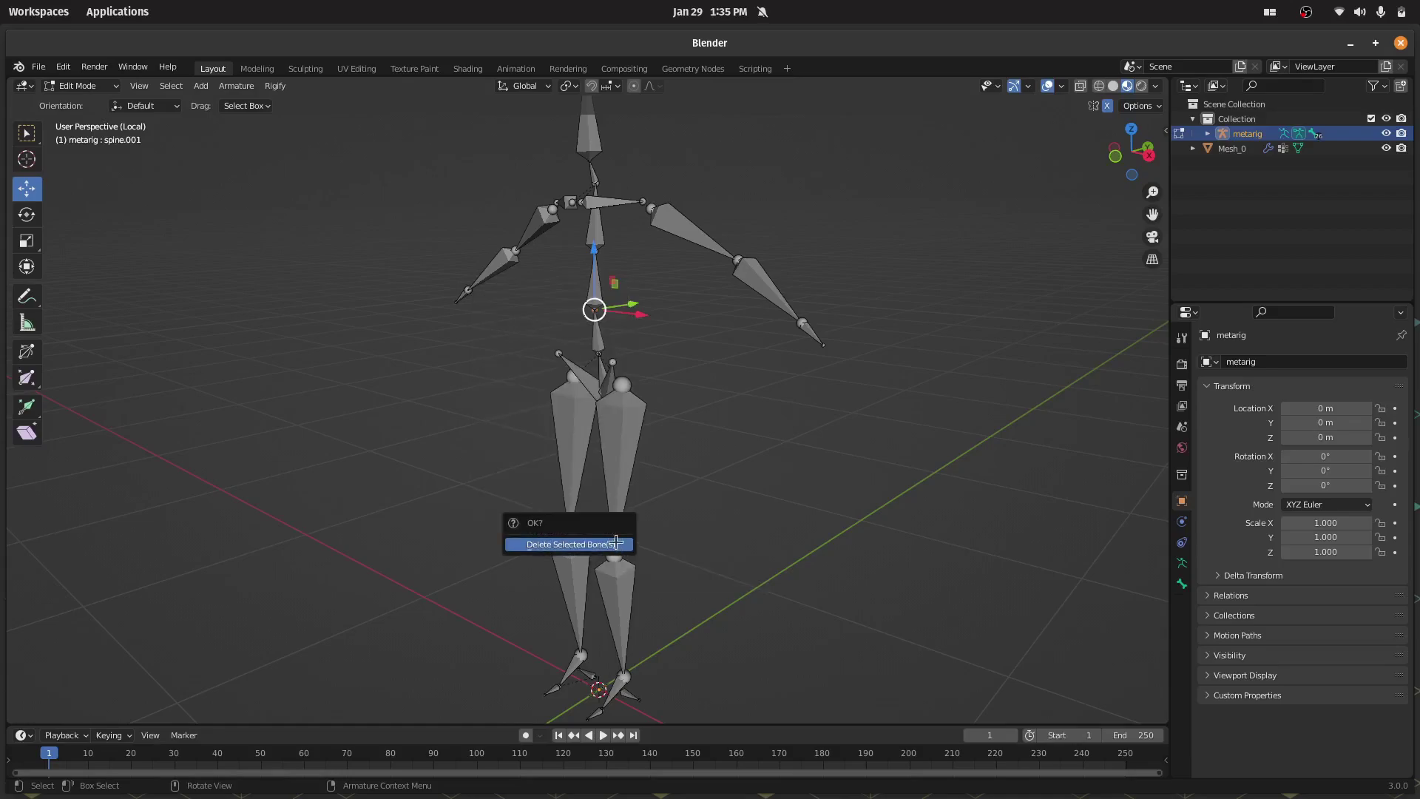
mouse_move(624, 535)
middle_mouse_down()
mouse_move(899, 542)
mouse_move(626, 536)
middle_mouse_up()
scroll(626, 536, "down", 2)
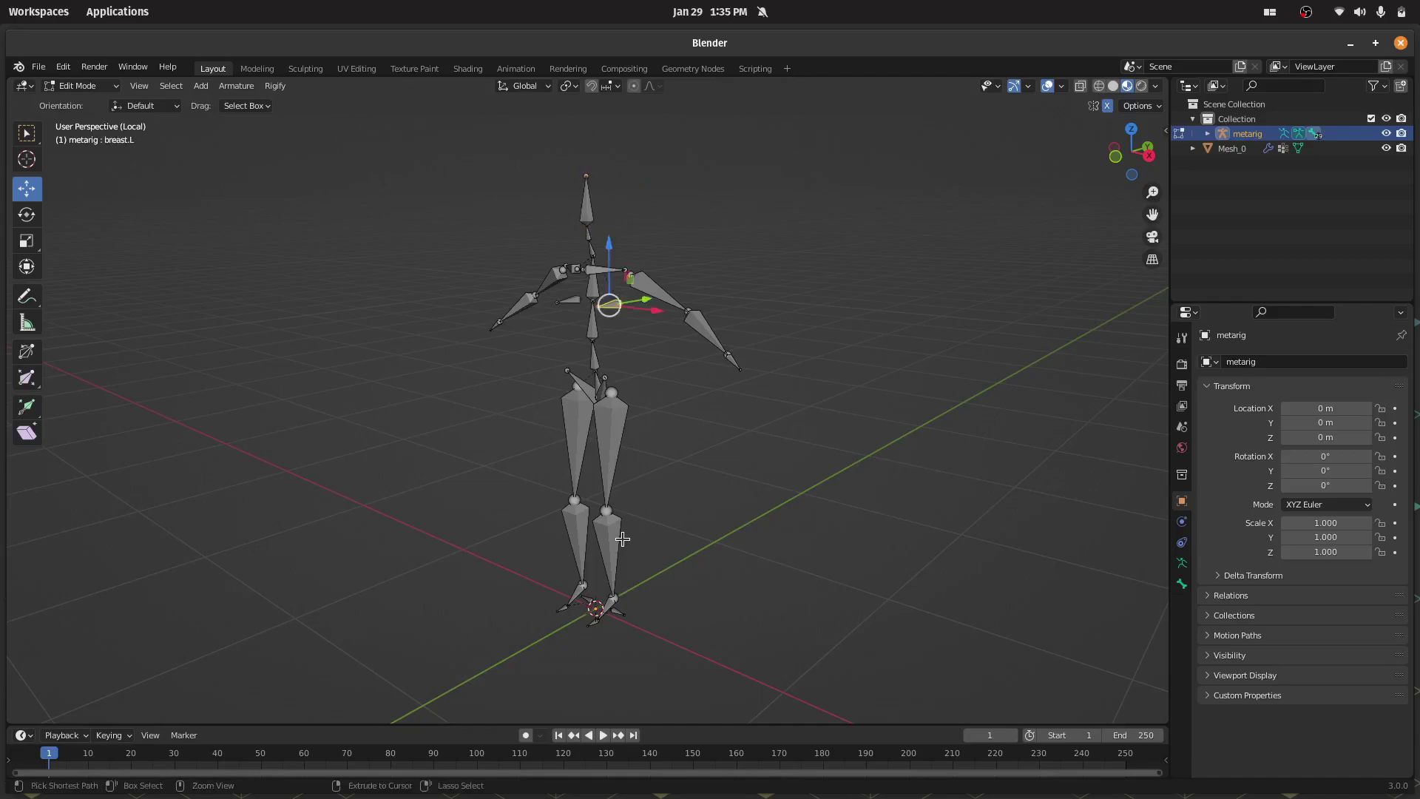
key("Tab")
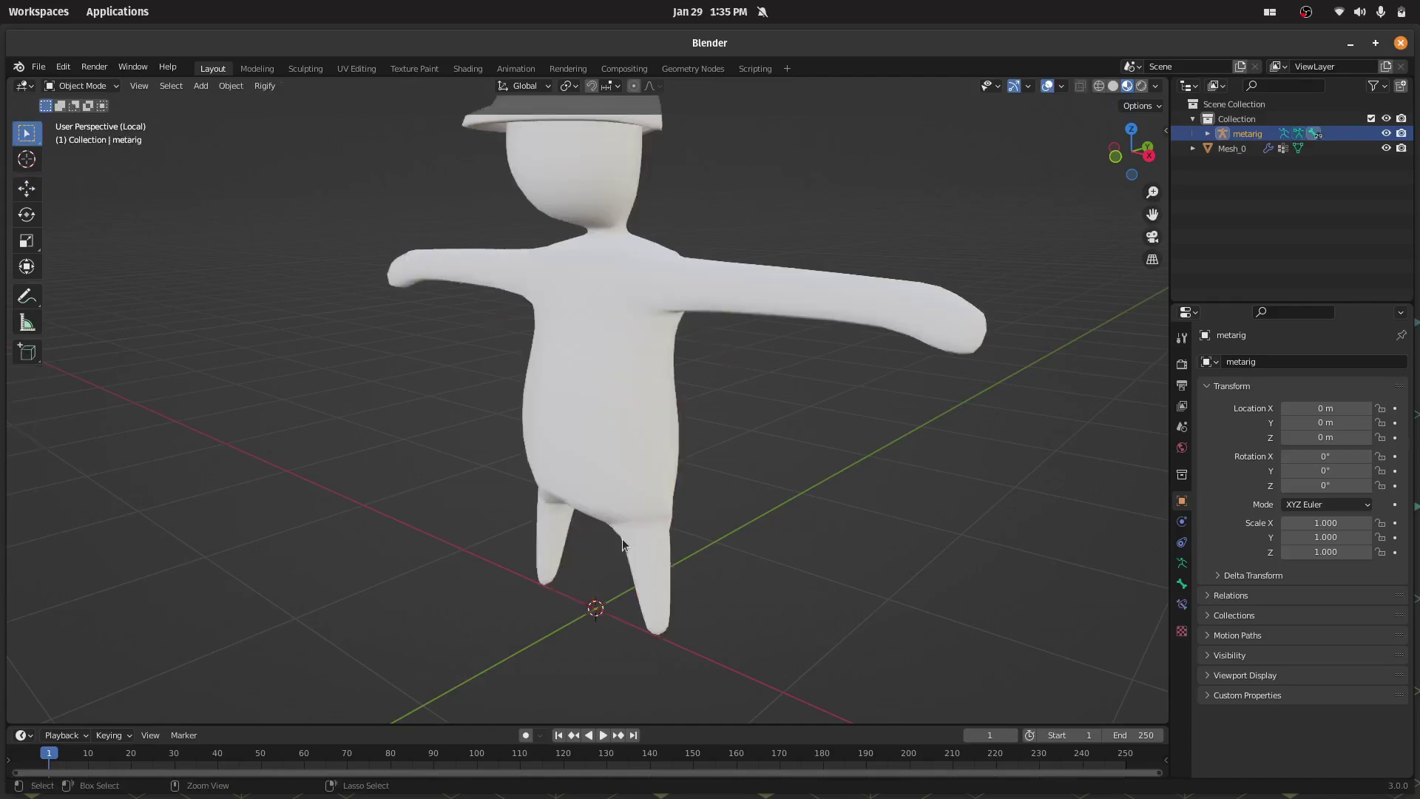
scroll(624, 545, "down", 5)
middle_click_drag(623, 545, 694, 523)
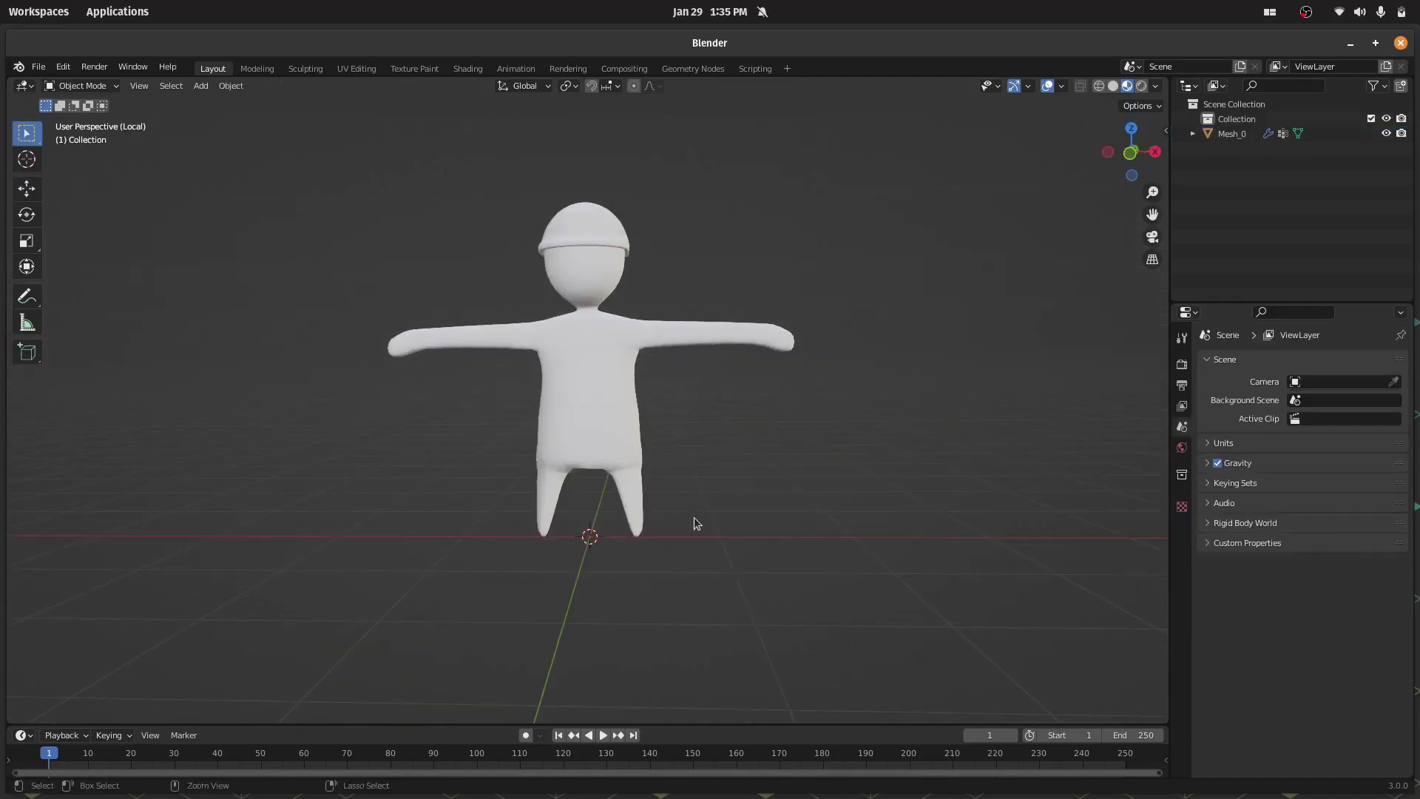
middle_click_drag(696, 523, 1093, 436)
scroll(773, 523, "up", 2)
scroll(711, 440, "up", 2)
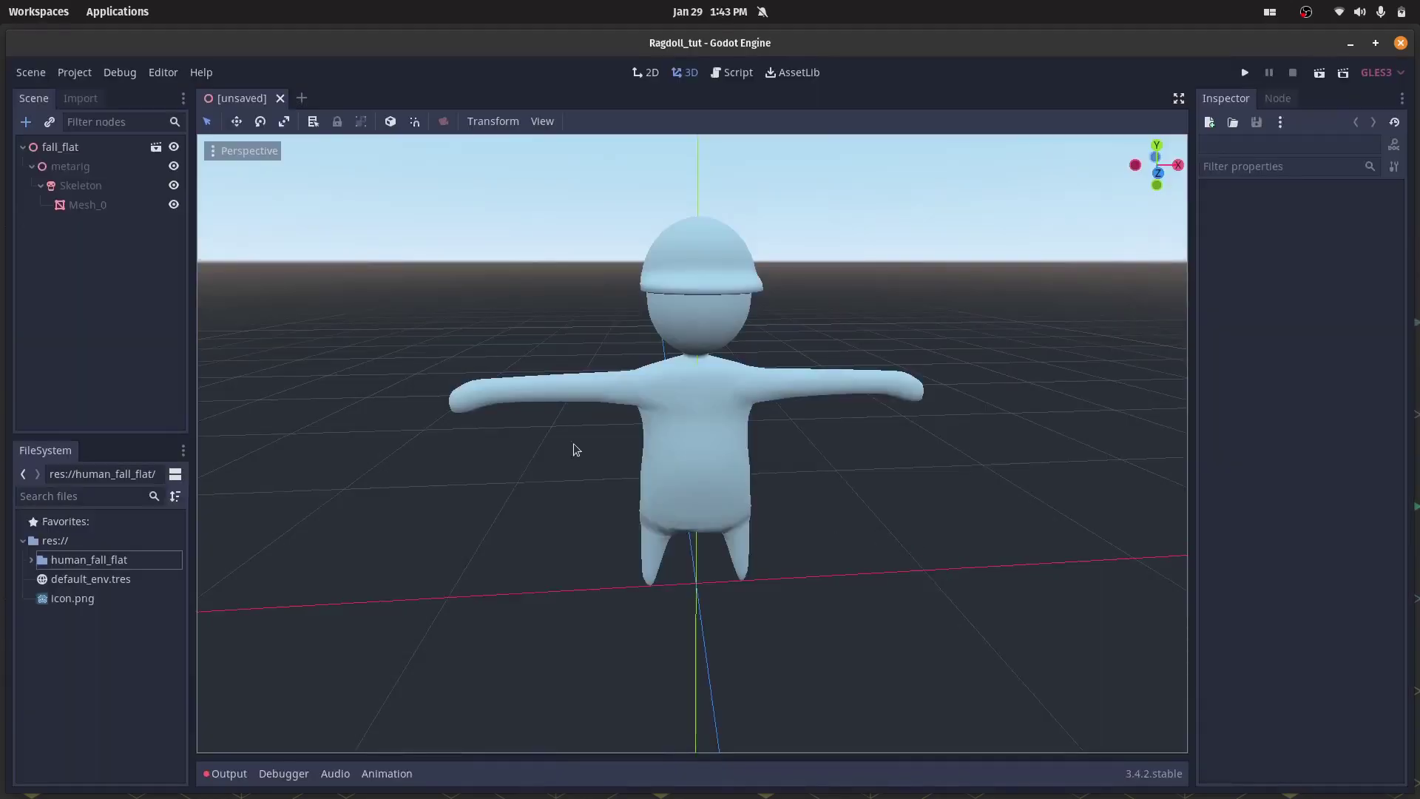
- Switch to Godot and create a physical skeleton for the Skeleton node of the fall_flat character
scroll(684, 459, "down", 5)
middle_click_drag(620, 444, 497, 367)
scroll(642, 405, "up", 3)
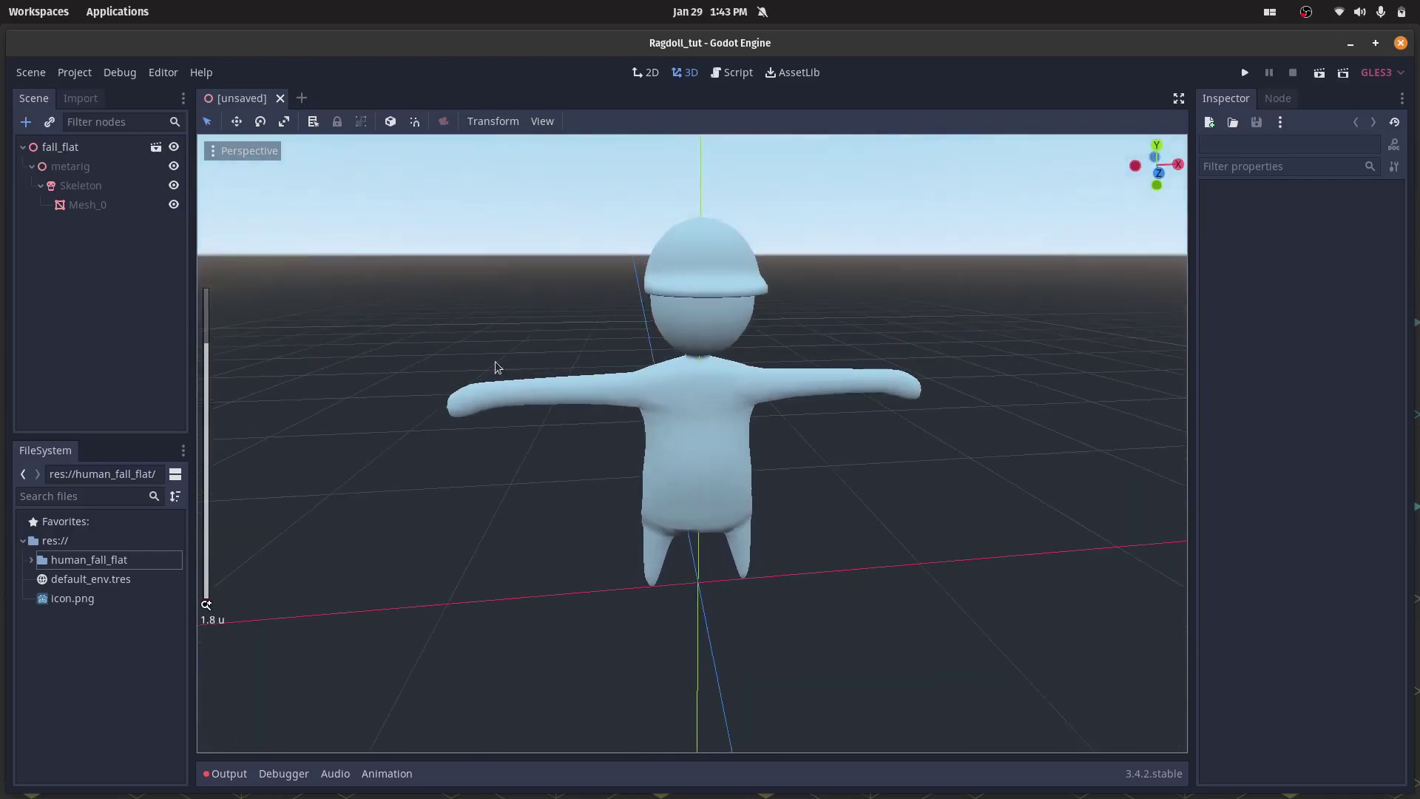
left_click(80, 185)
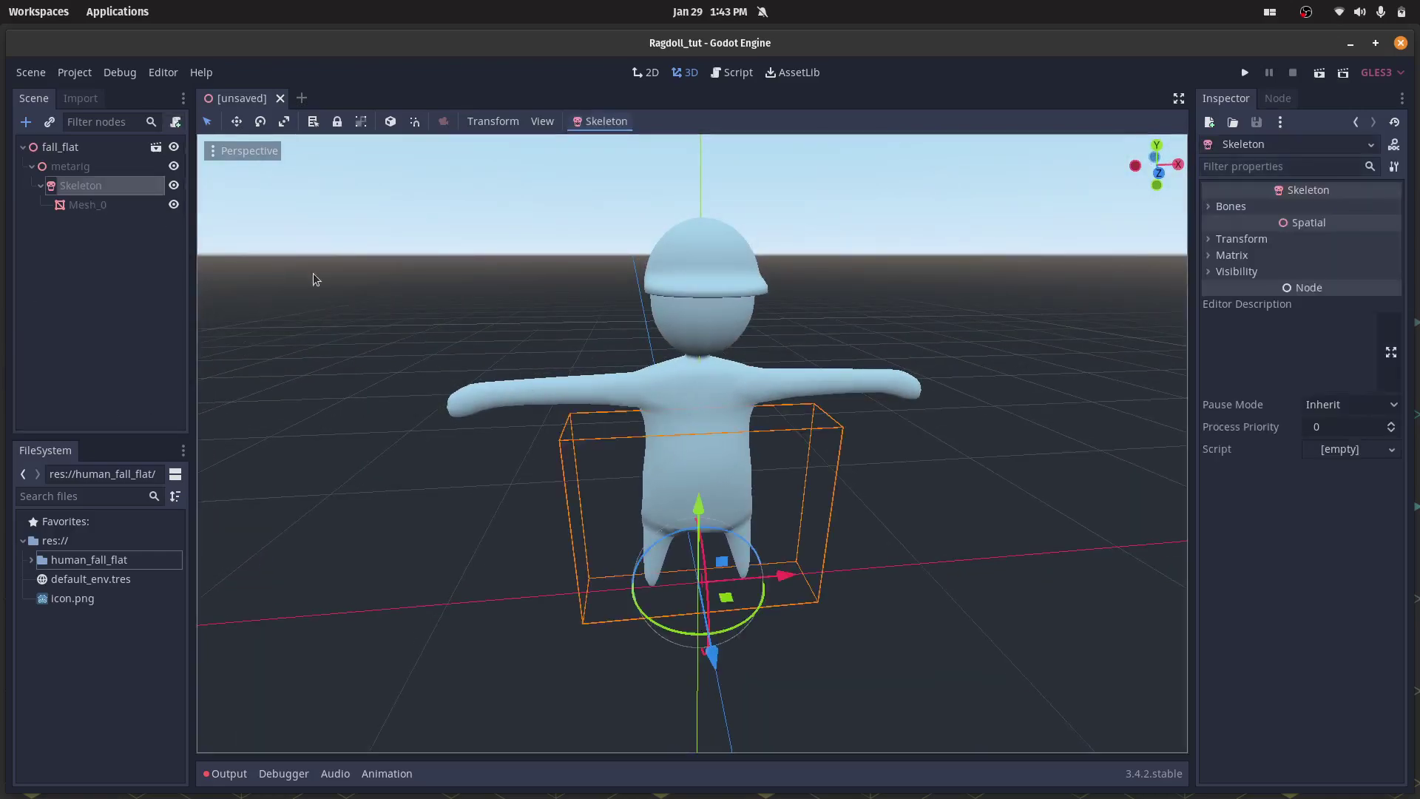
scroll(504, 327, "down", 2)
middle_click_drag(504, 327, 749, 488)
left_click_drag(701, 467, 709, 436)
right_click(709, 437)
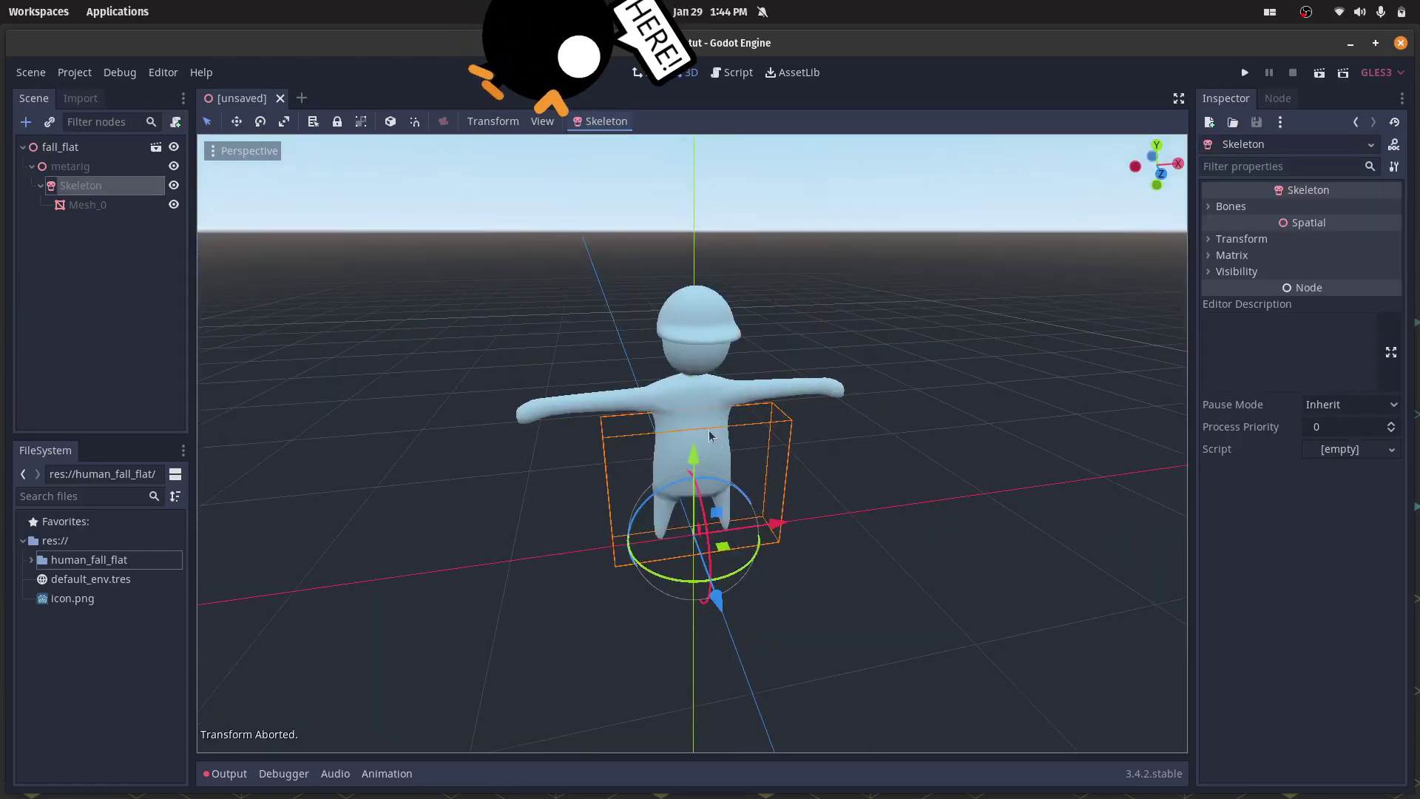
left_click(590, 124)
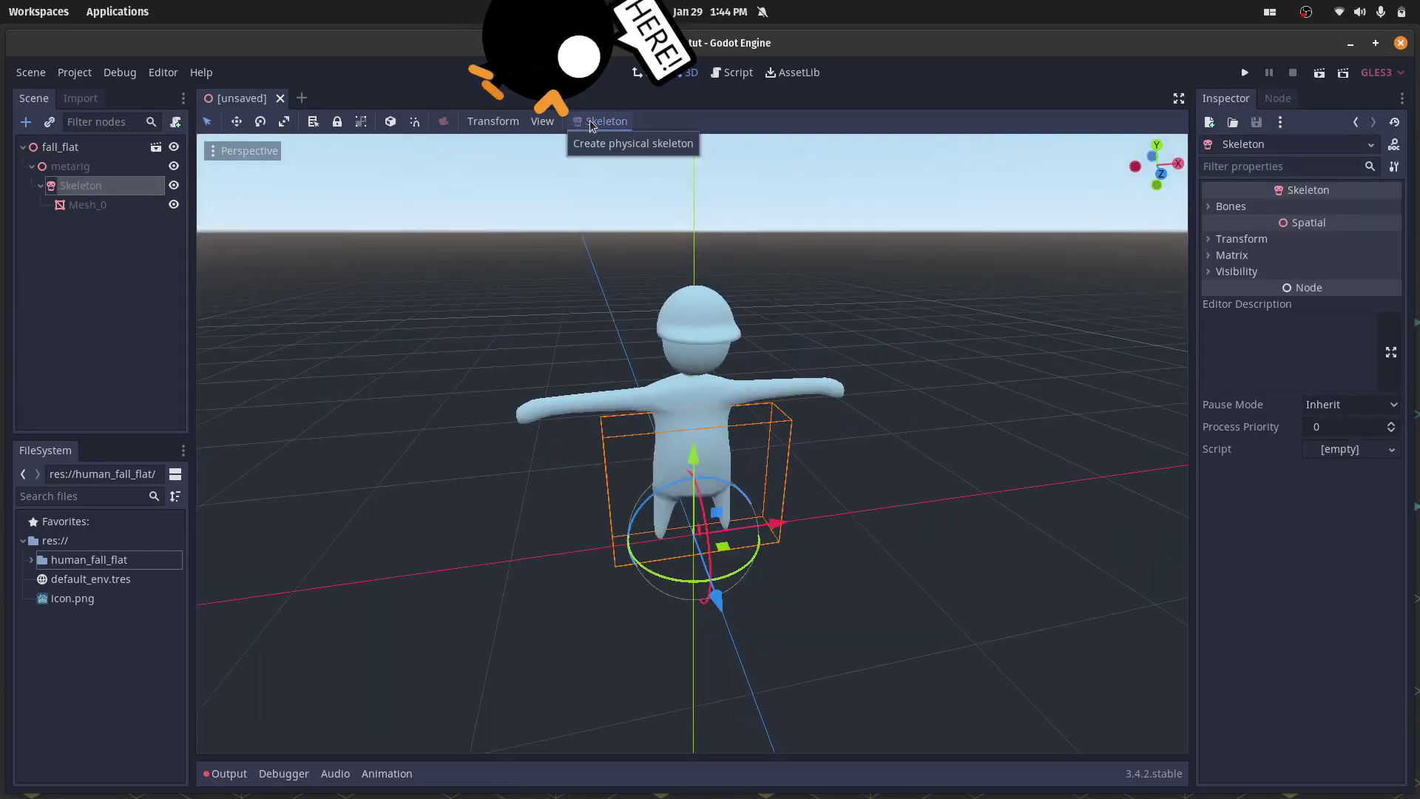
left_click(641, 144)
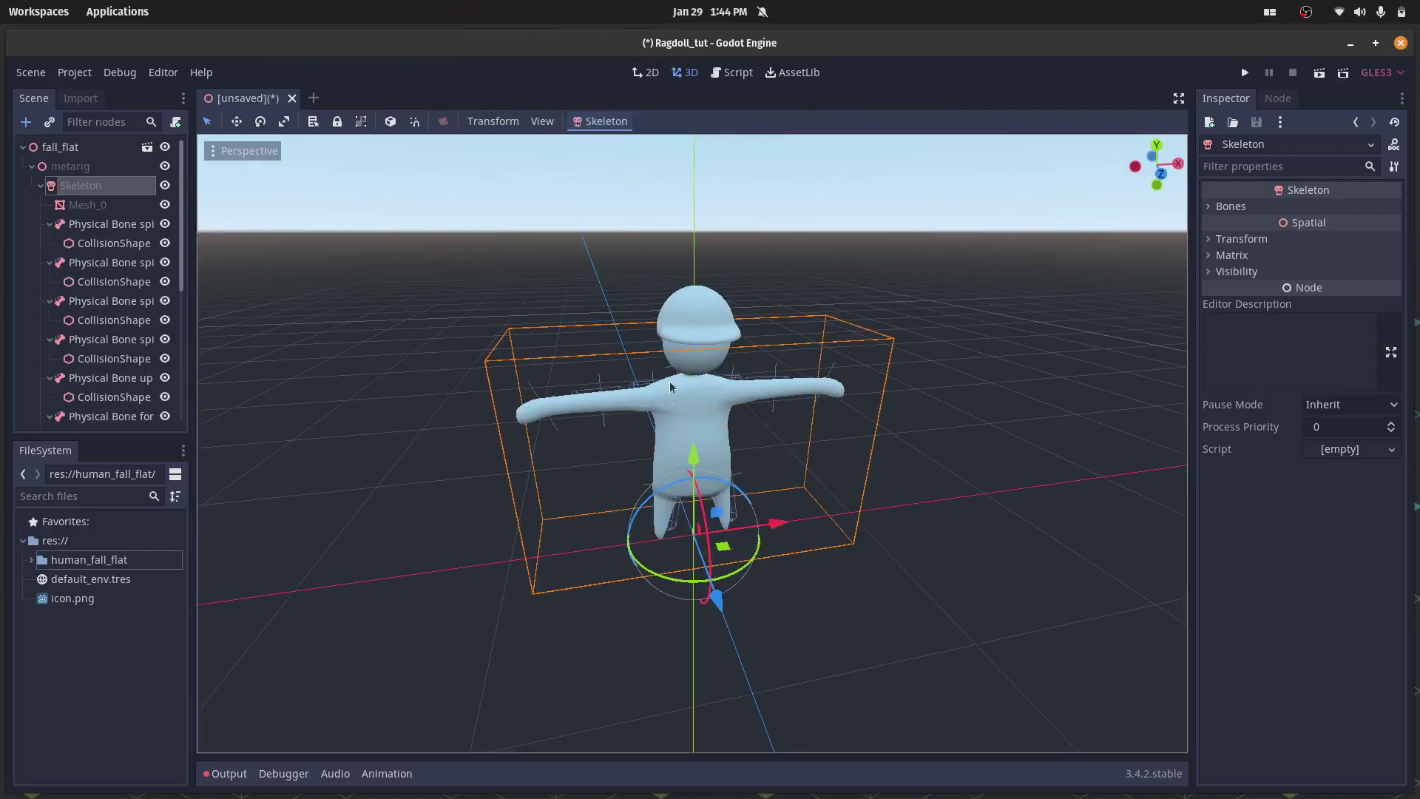
middle_click_drag(874, 566, 762, 551)
scroll(766, 555, "up", 5)
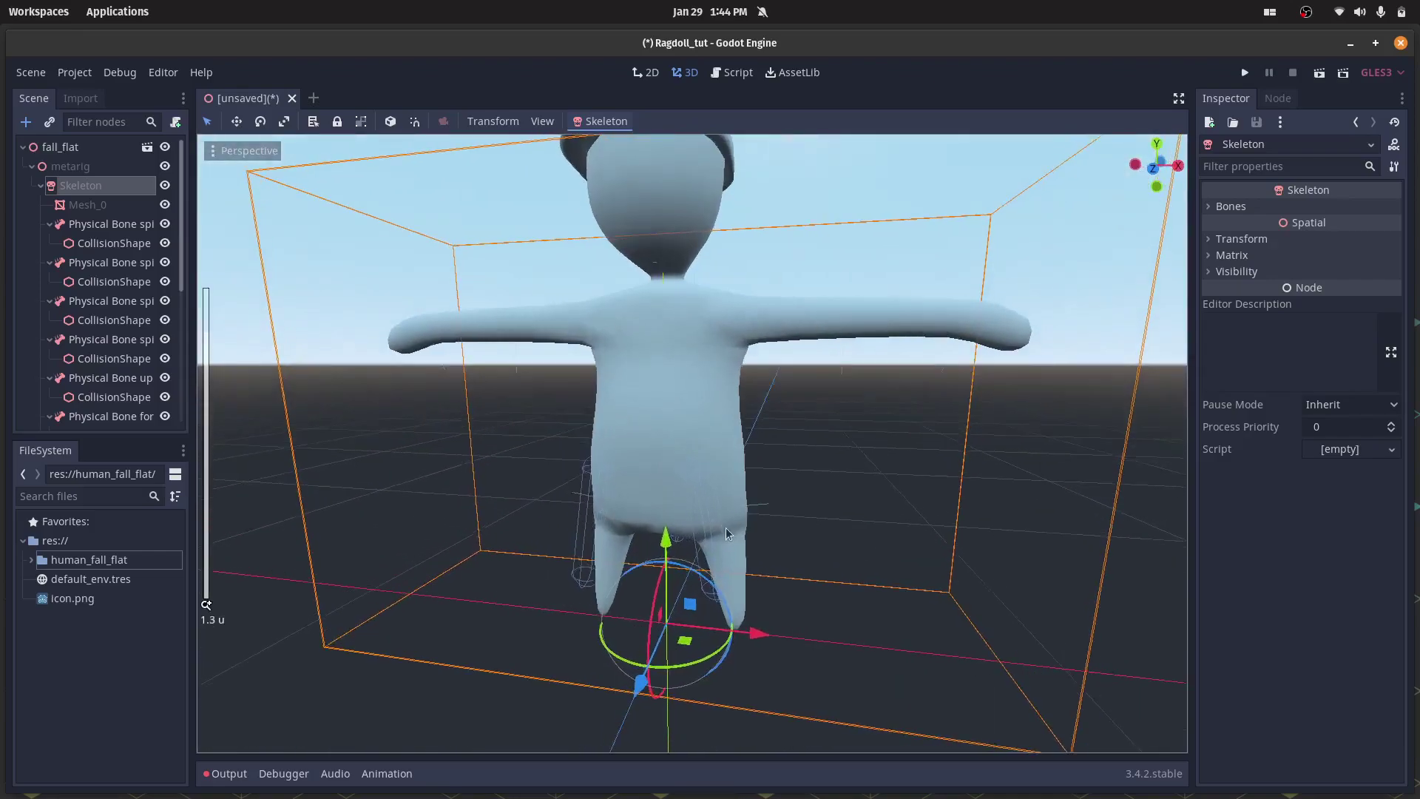
- Select the physical bone for spine and examine how its collision capsule sits relative to the character's hips
scroll(746, 571, "down", 4)
middle_click_drag(758, 552, 723, 596)
scroll(722, 596, "up", 2)
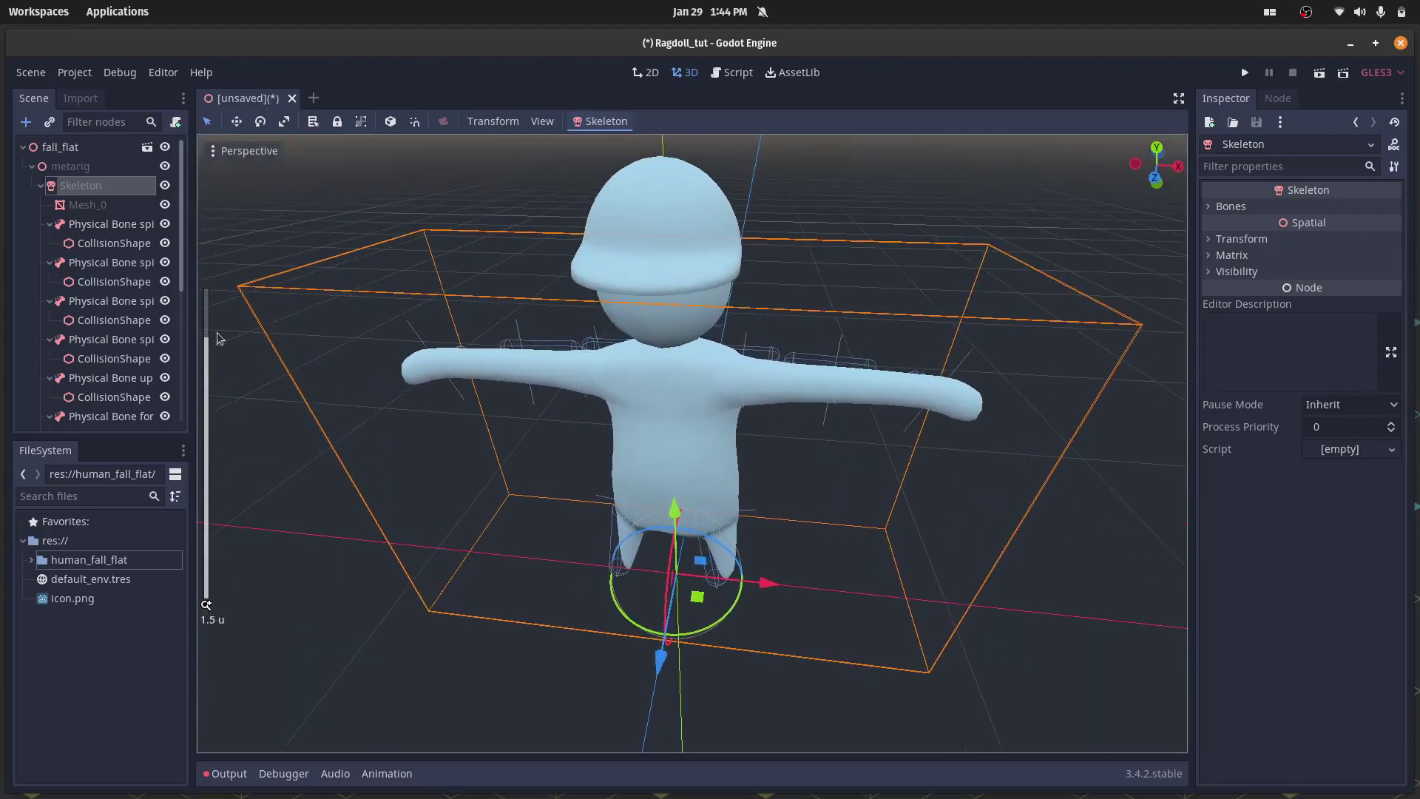
left_click(111, 223)
middle_click_drag(637, 408, 501, 414)
scroll(502, 414, "up", 2)
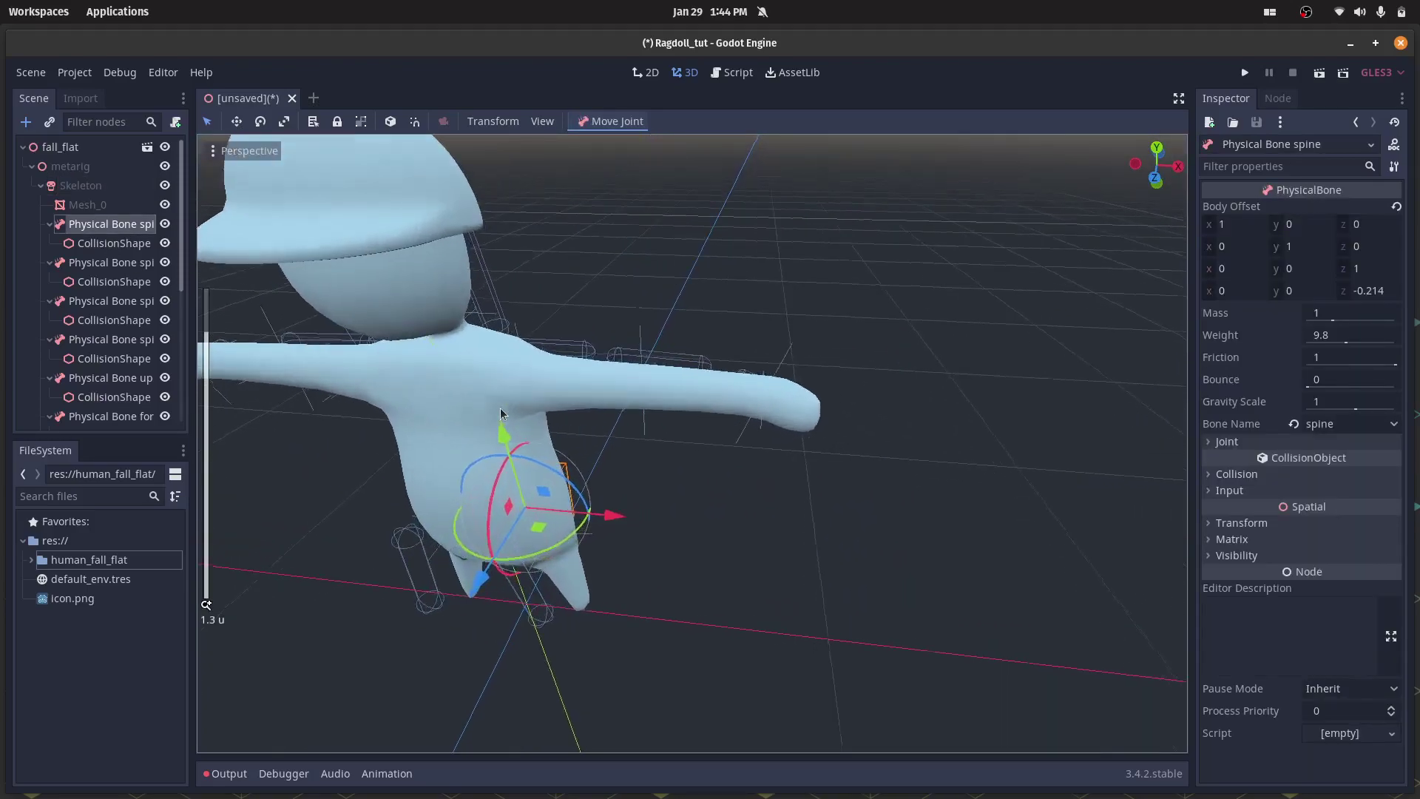
middle_click_drag(592, 326, 507, 355)
key("f")
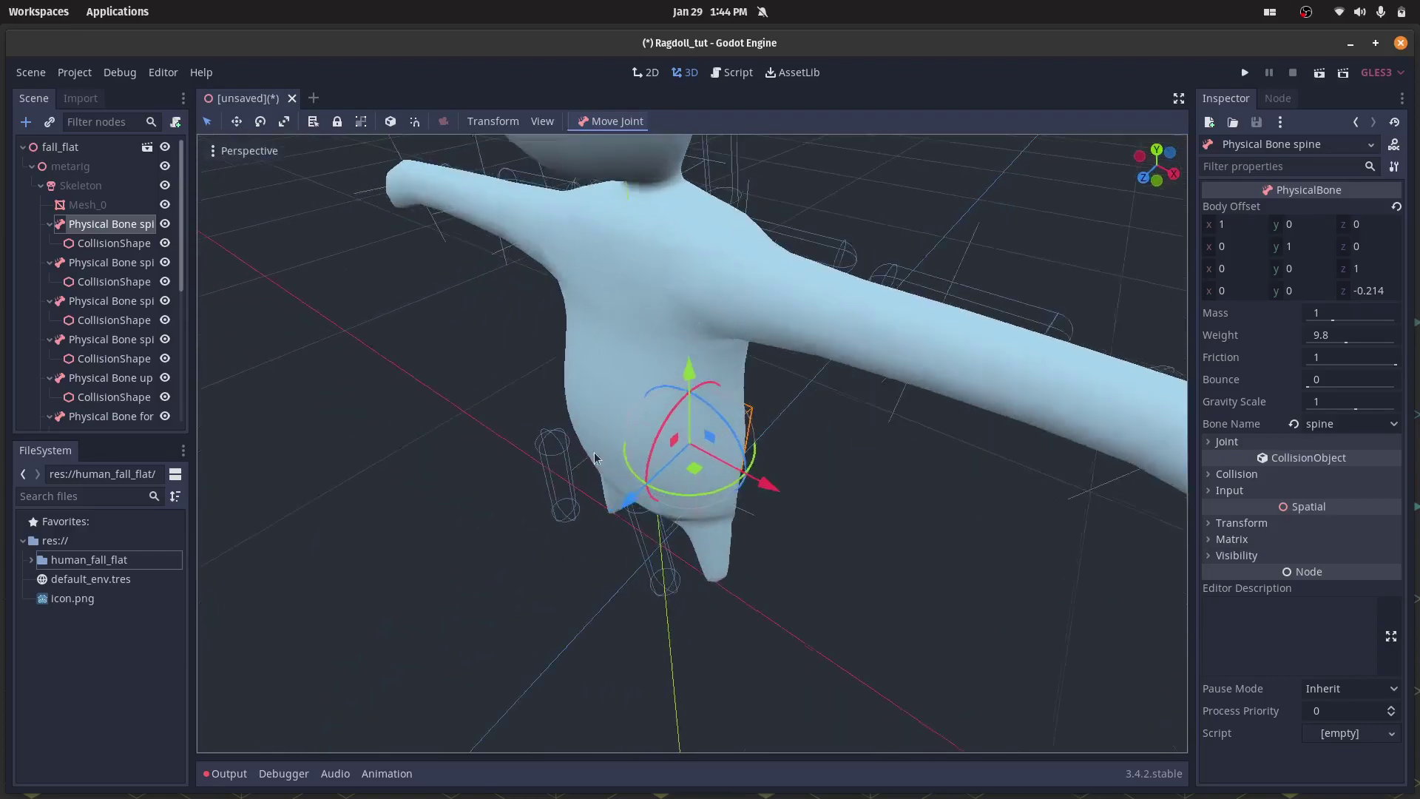
- Try to move the spine physical bone in depth relative to the body
scroll(584, 447, "up", 4)
middle_click_drag(584, 447, 552, 425)
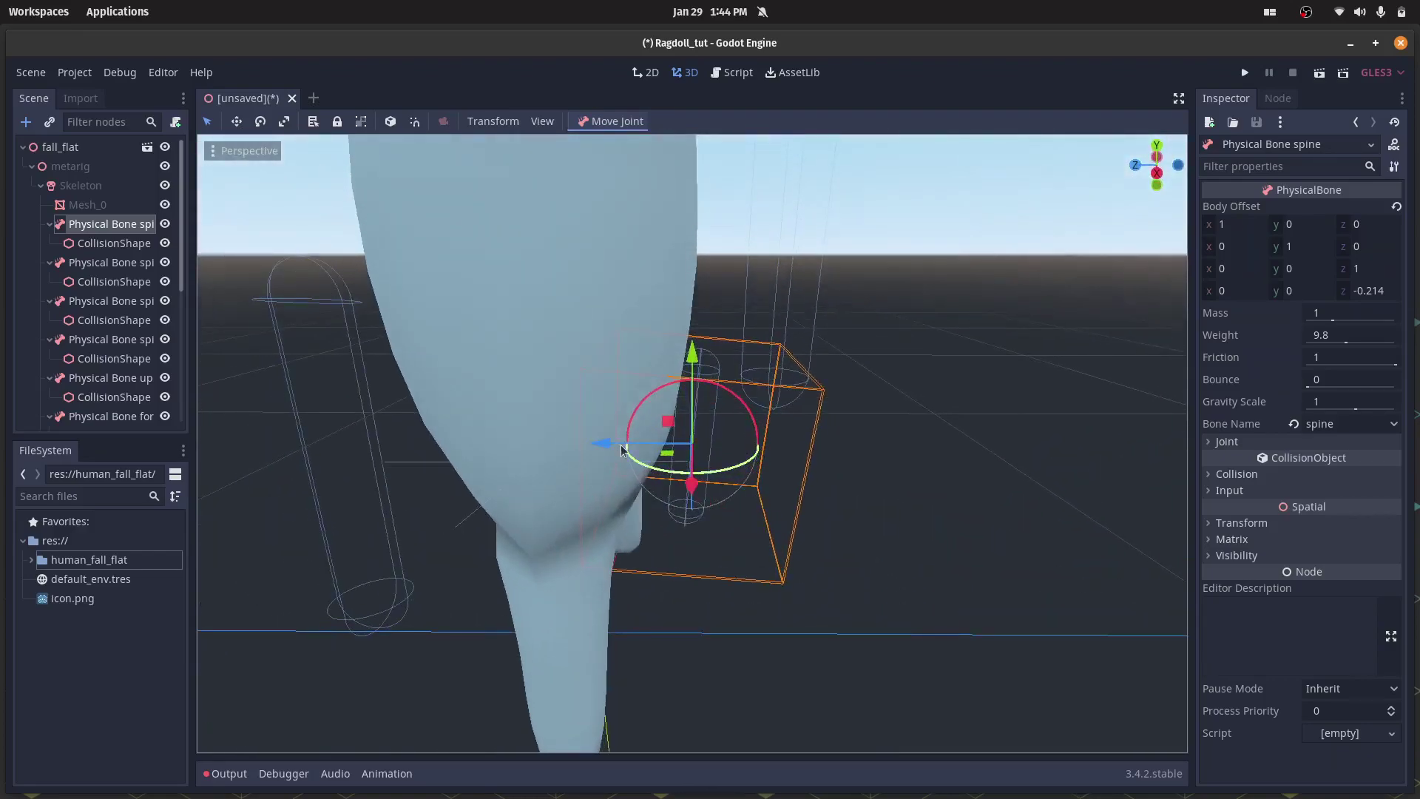
left_click_drag(422, 459, 833, 506)
right_click(833, 506)
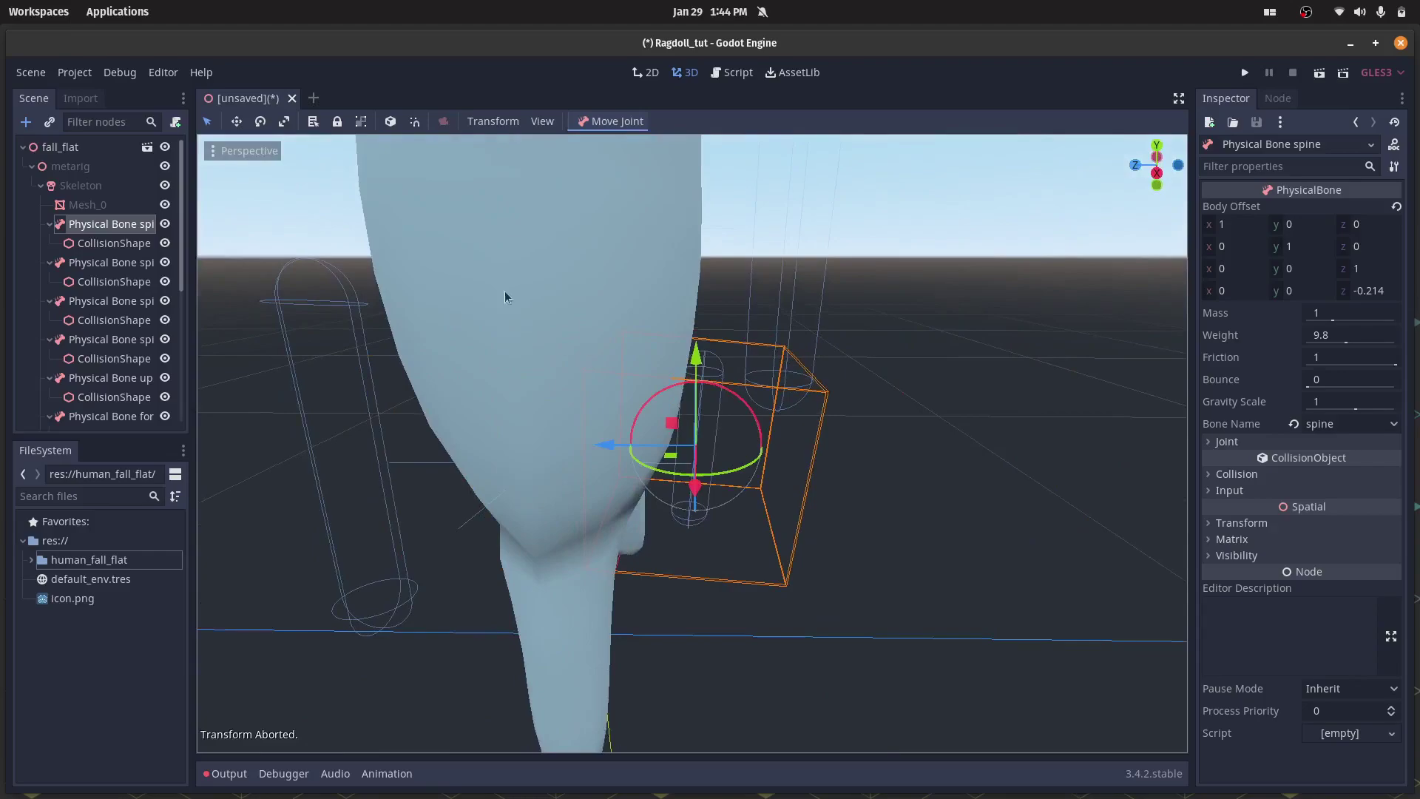
scroll(296, 200, "down", 8)
- Switch the 3D viewport to Display Overdraw so the bones and collision shapes show through the mesh
left_click(255, 151)
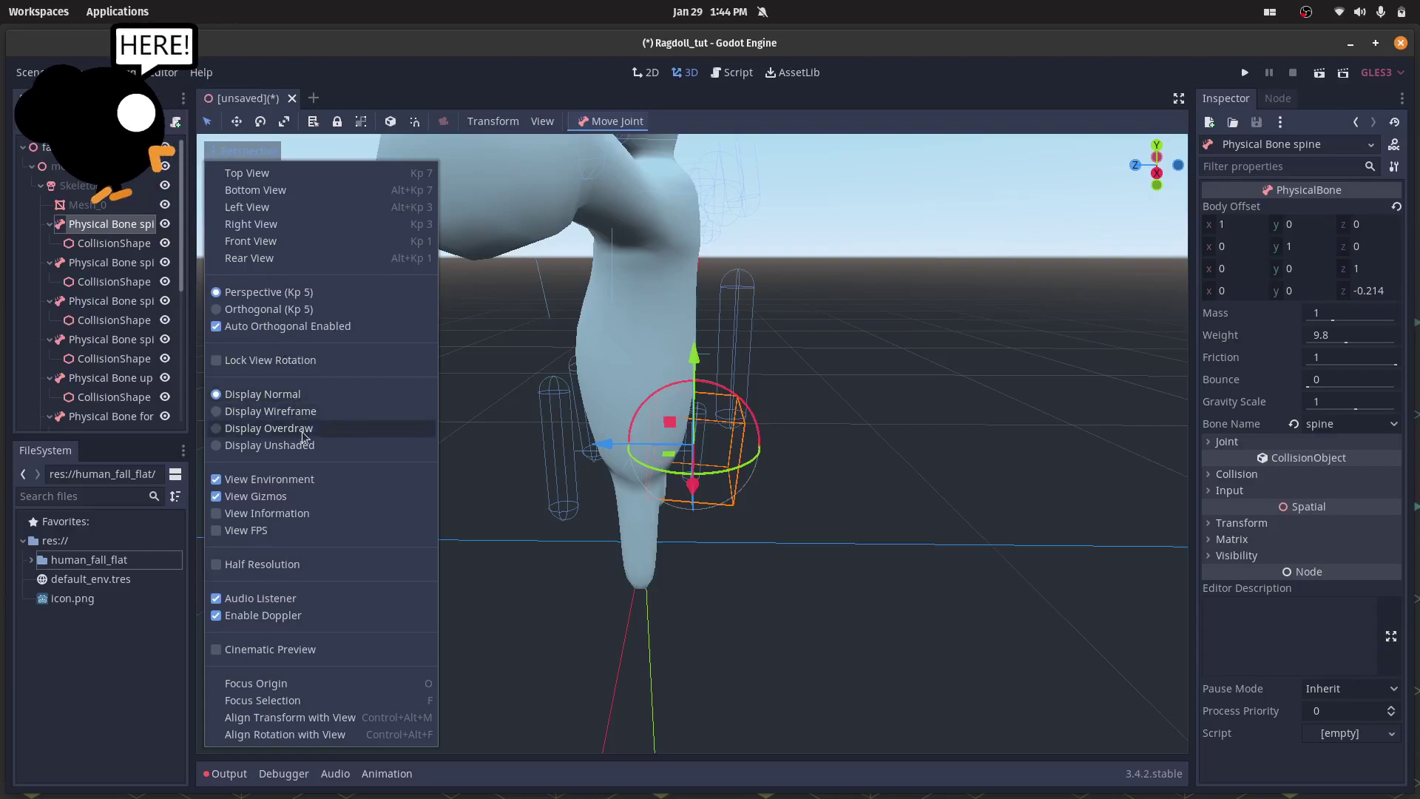
key("Return")
middle_click_drag(723, 512, 724, 467)
scroll(724, 460, "up", 5)
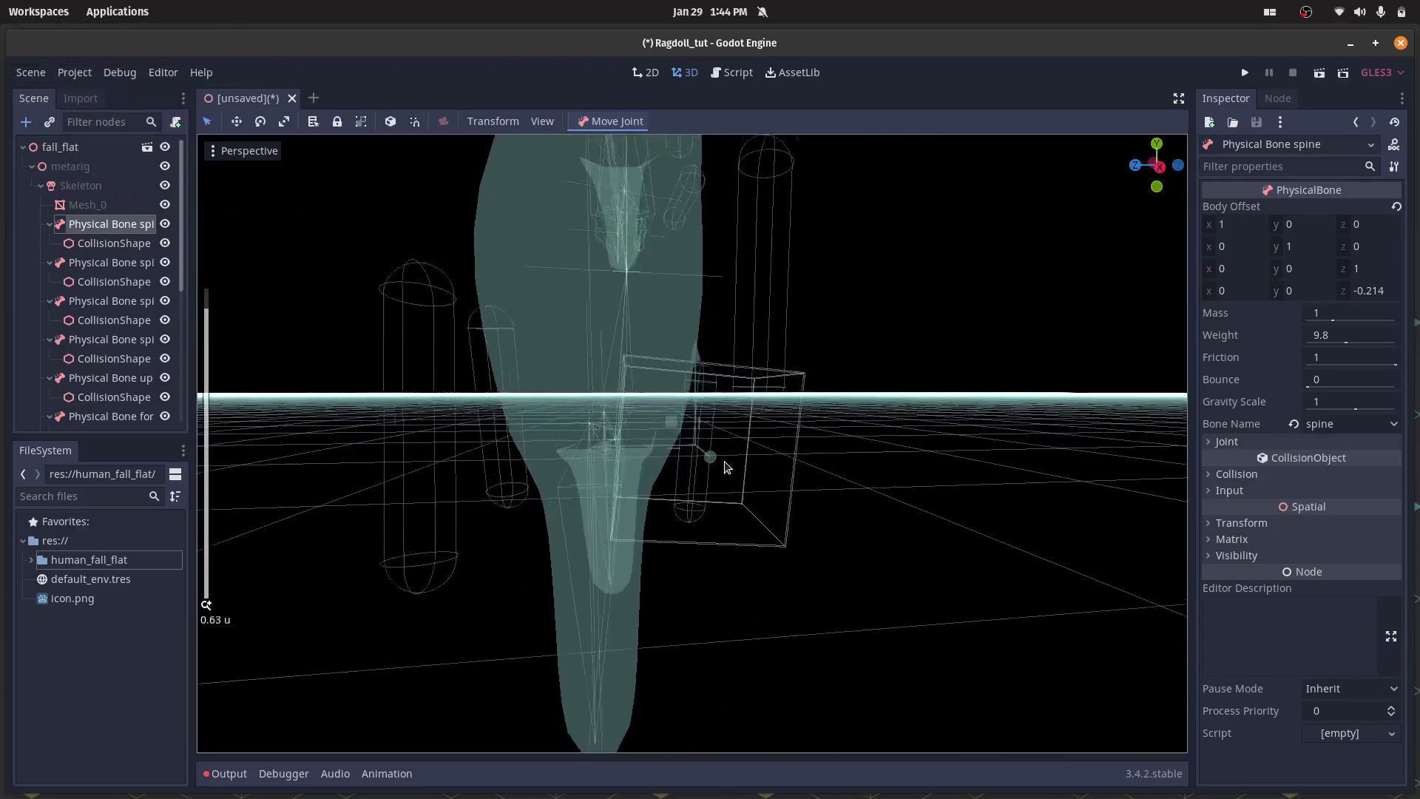
- Move the spine physical bone forward inside the body and raise it into the lower torso
scroll(725, 465, "up", 2)
middle_click_drag(754, 555, 556, 495)
left_click_drag(611, 461, 495, 515)
scroll(650, 470, "down", 6)
middle_click_drag(495, 515, 764, 488)
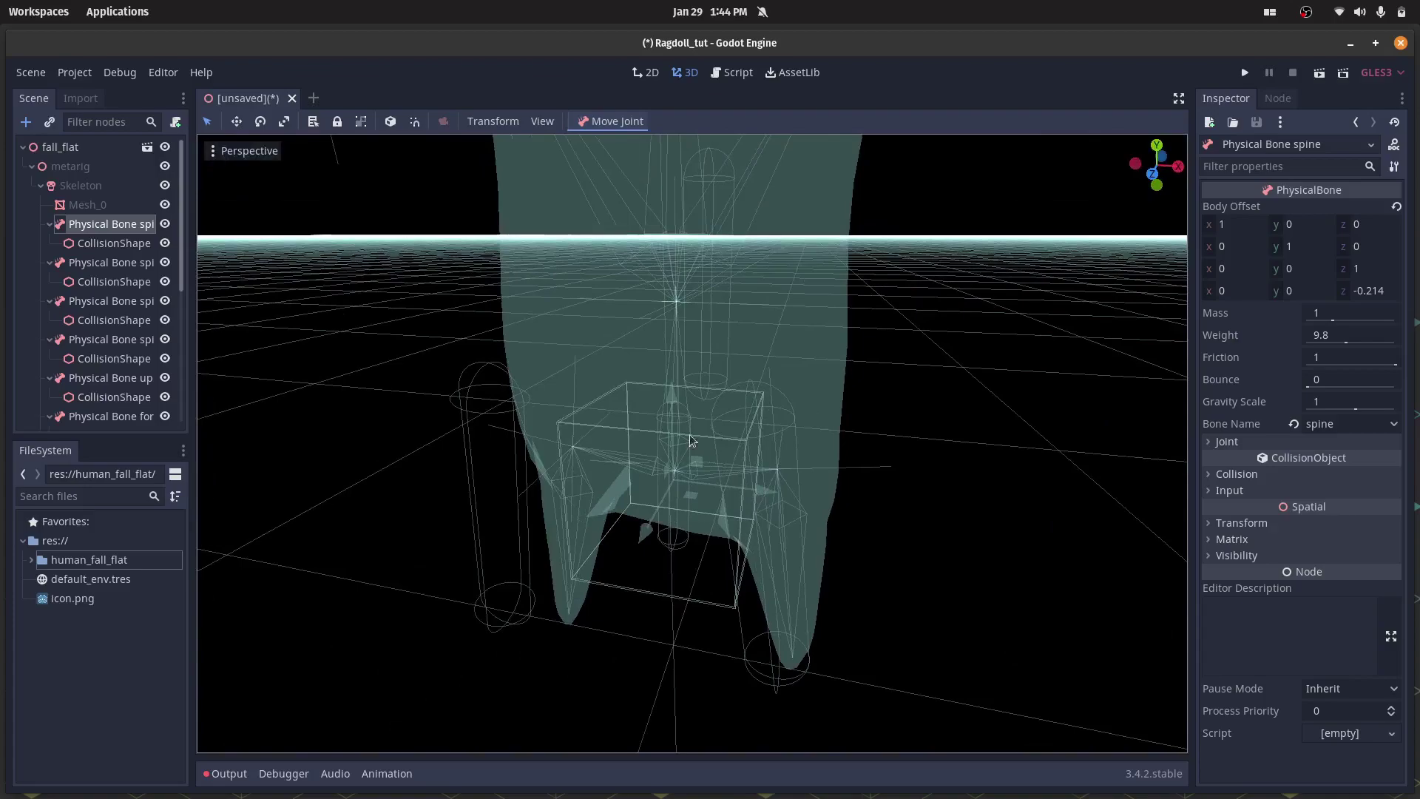
left_click_drag(673, 409, 694, 309)
left_click_drag(704, 279, 703, 288)
- Set the radius of the spine physical bone's capsule collision shape to 0.26
left_click(124, 245)
key("f")
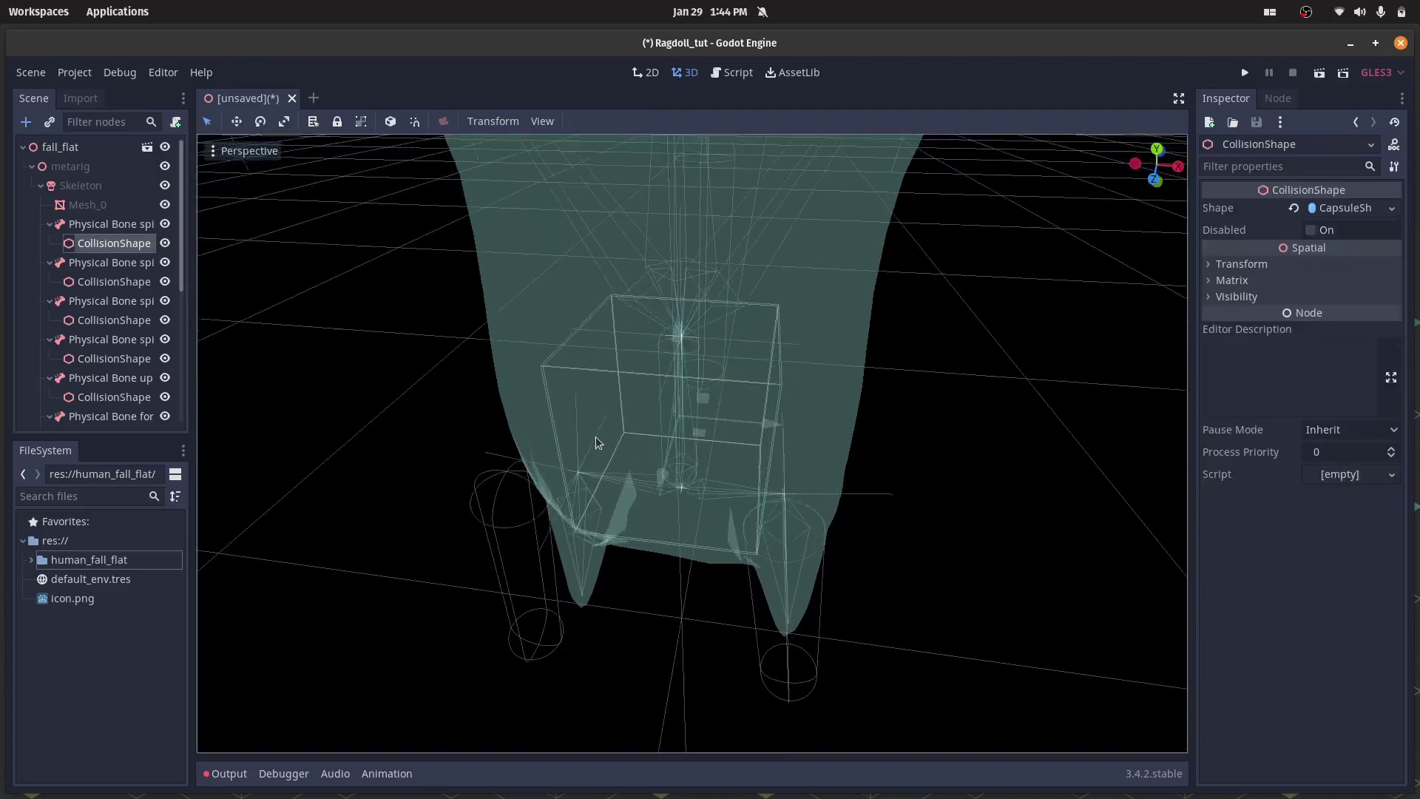
left_click(1342, 210)
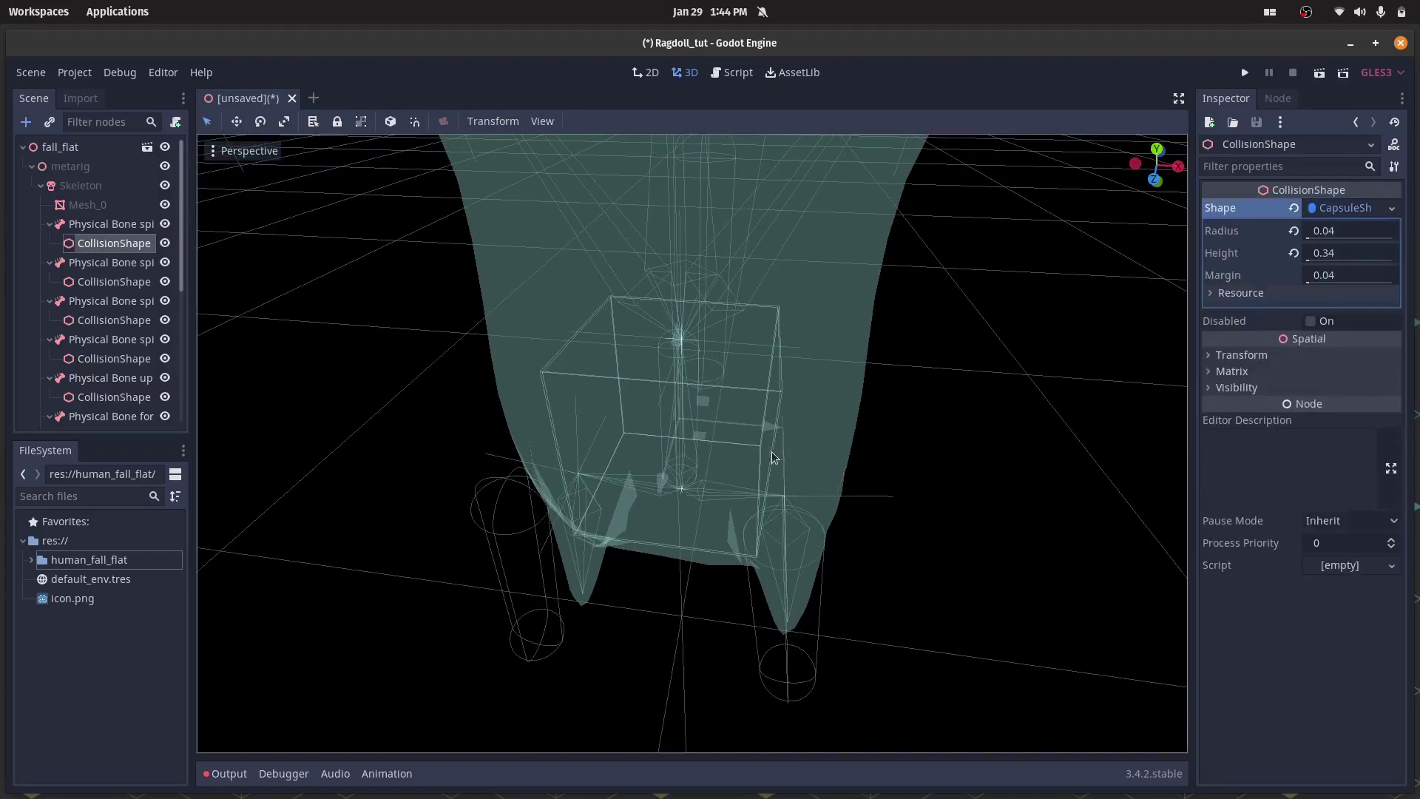
scroll(772, 462, "down", 8)
scroll(765, 474, "up", 10)
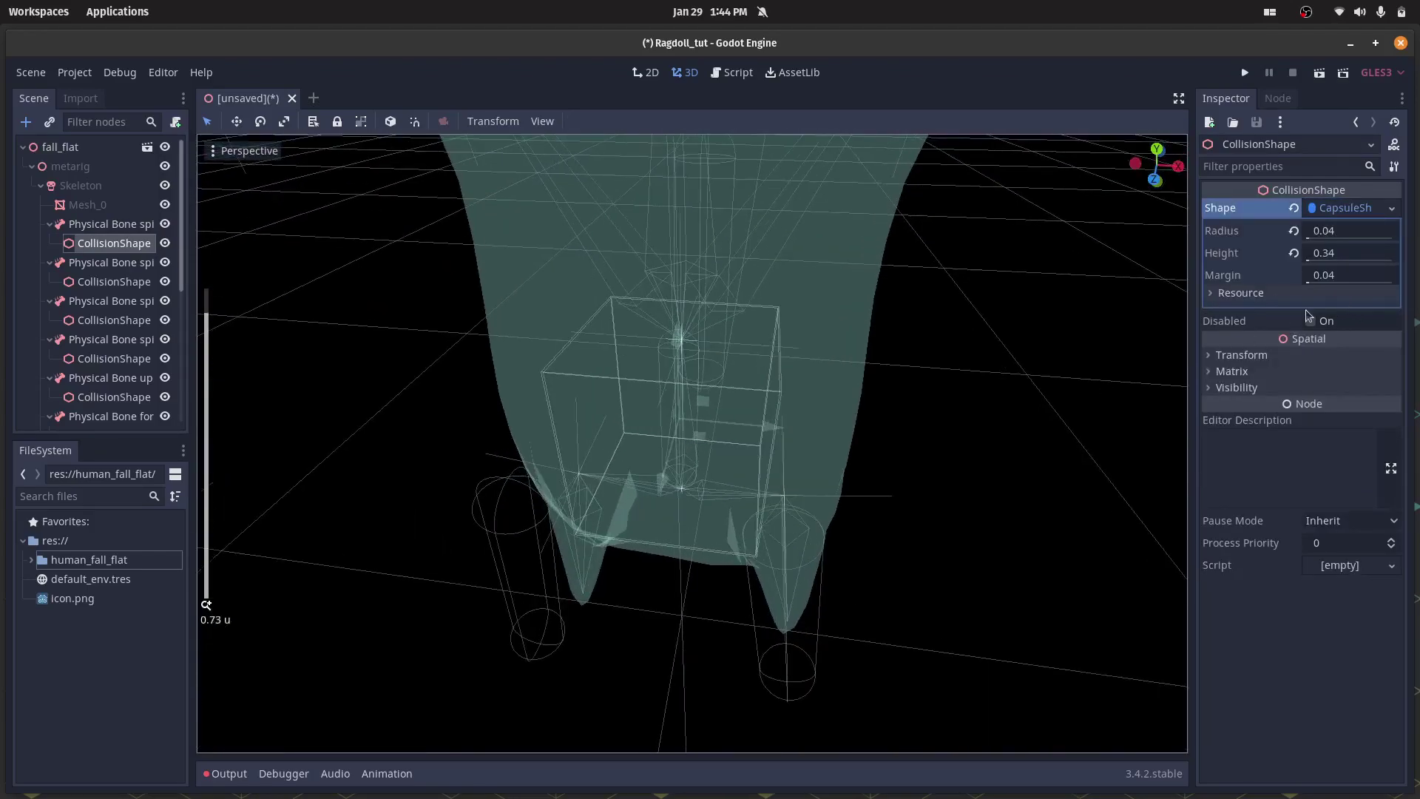
left_click_drag(1329, 235, 1310, 235)
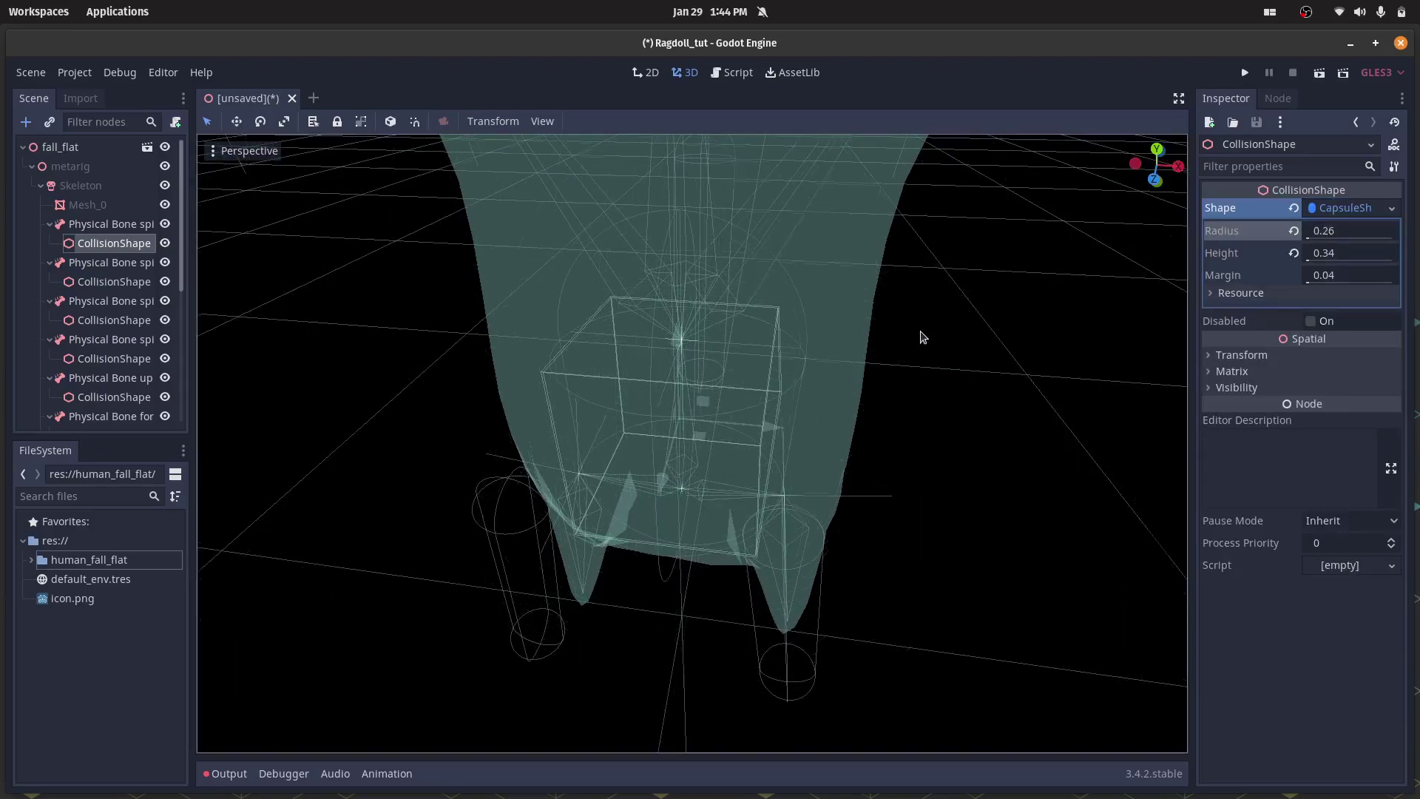
scroll(919, 332, "down", 4)
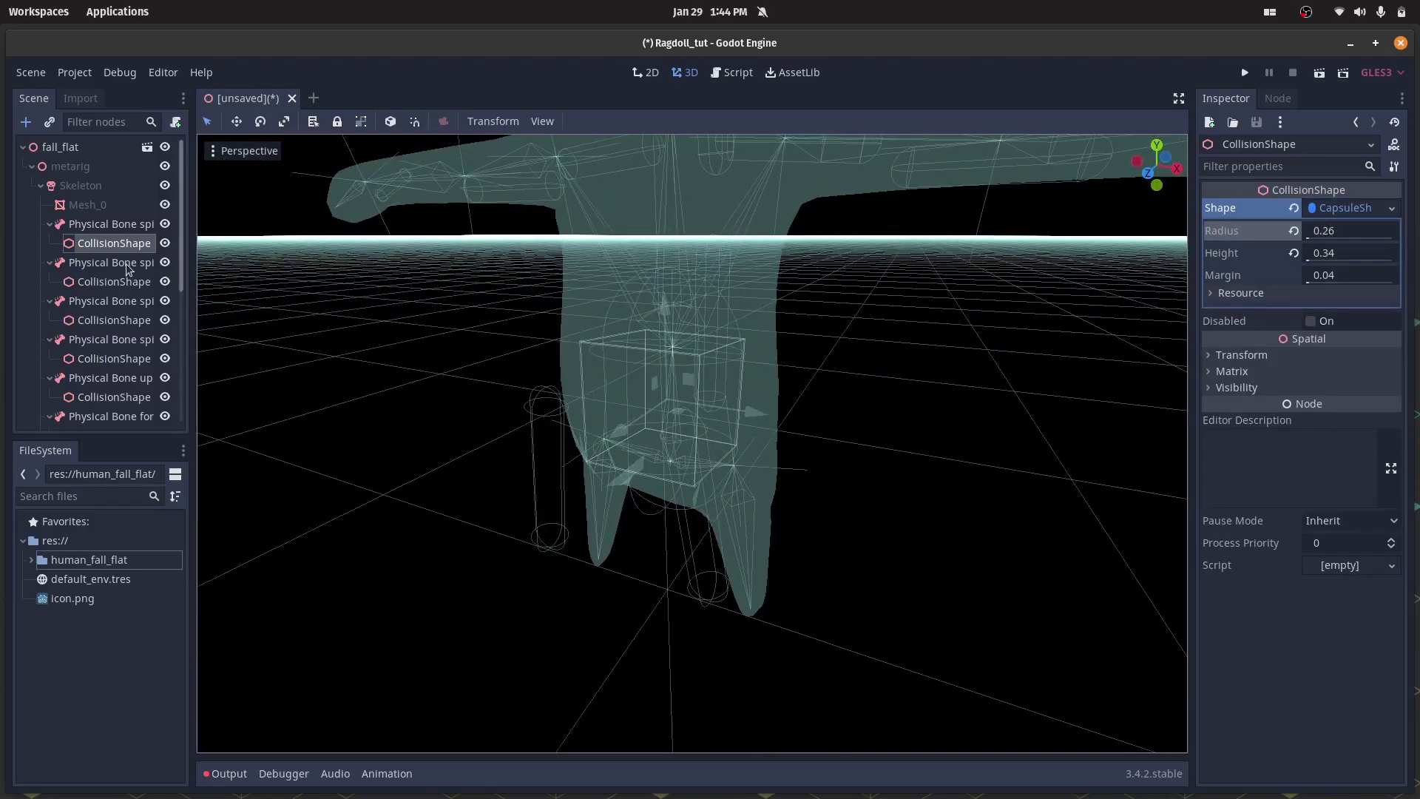
- Select the spine001 physical bone and try moving it in depth and height
left_click(126, 266)
middle_click_drag(626, 419, 436, 352)
left_click_drag(715, 318, 802, 272)
right_click(802, 272)
middle_click_drag(802, 273, 848, 353)
left_click_drag(715, 319, 715, 255)
right_click(715, 255)
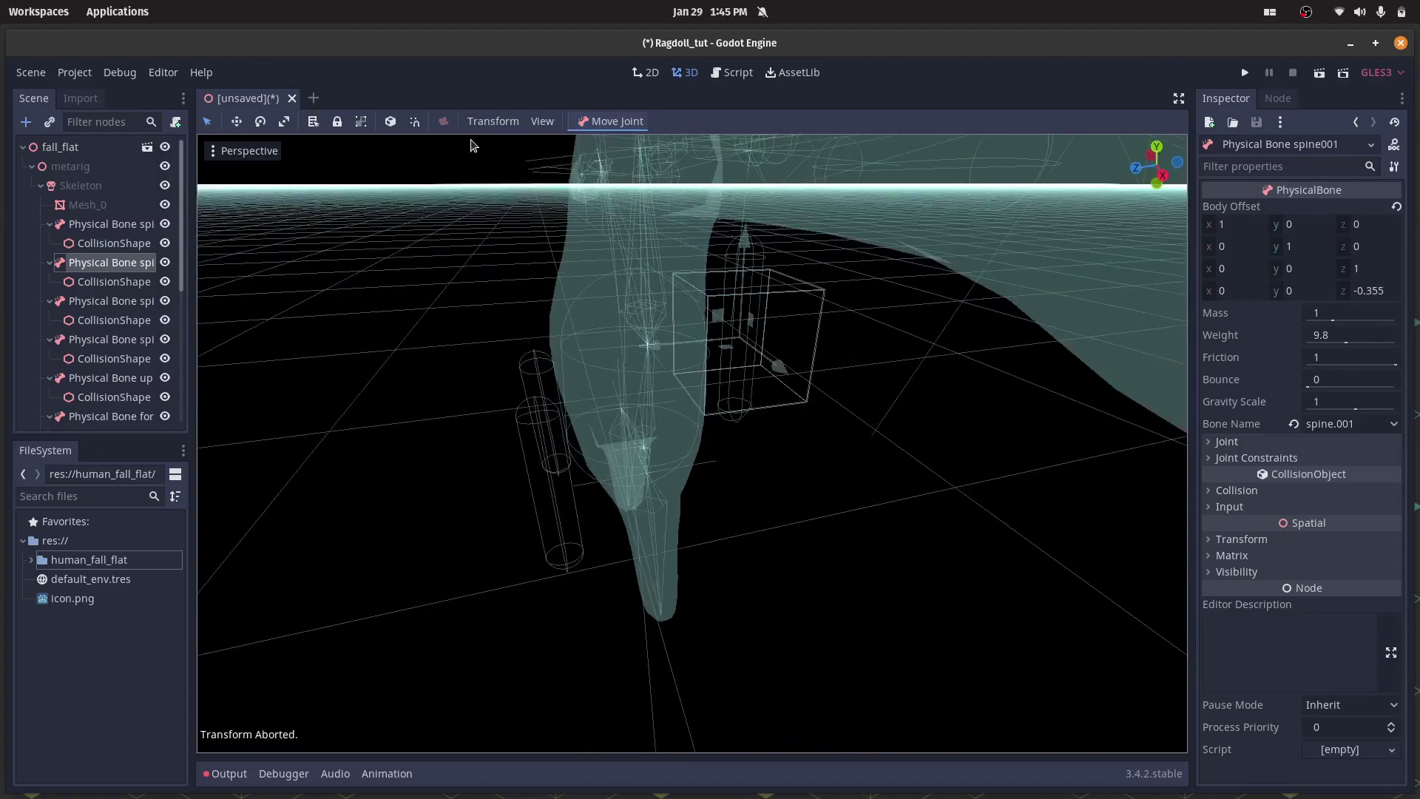
- Return the viewport to Display Normal and hide Mesh_0 to expose the skeleton and collision shapes
left_click(270, 151)
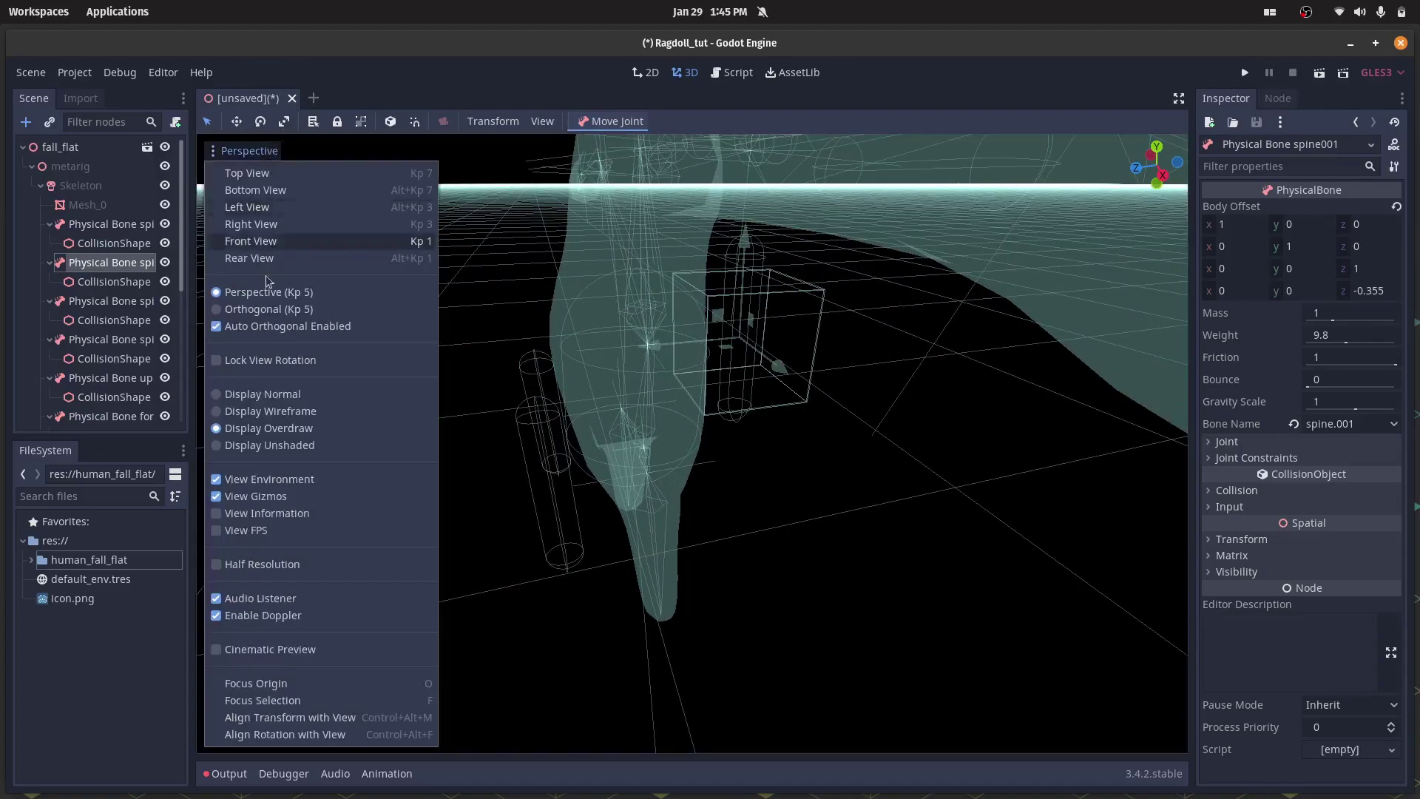
left_click(268, 394)
scroll(313, 233, "down", 4)
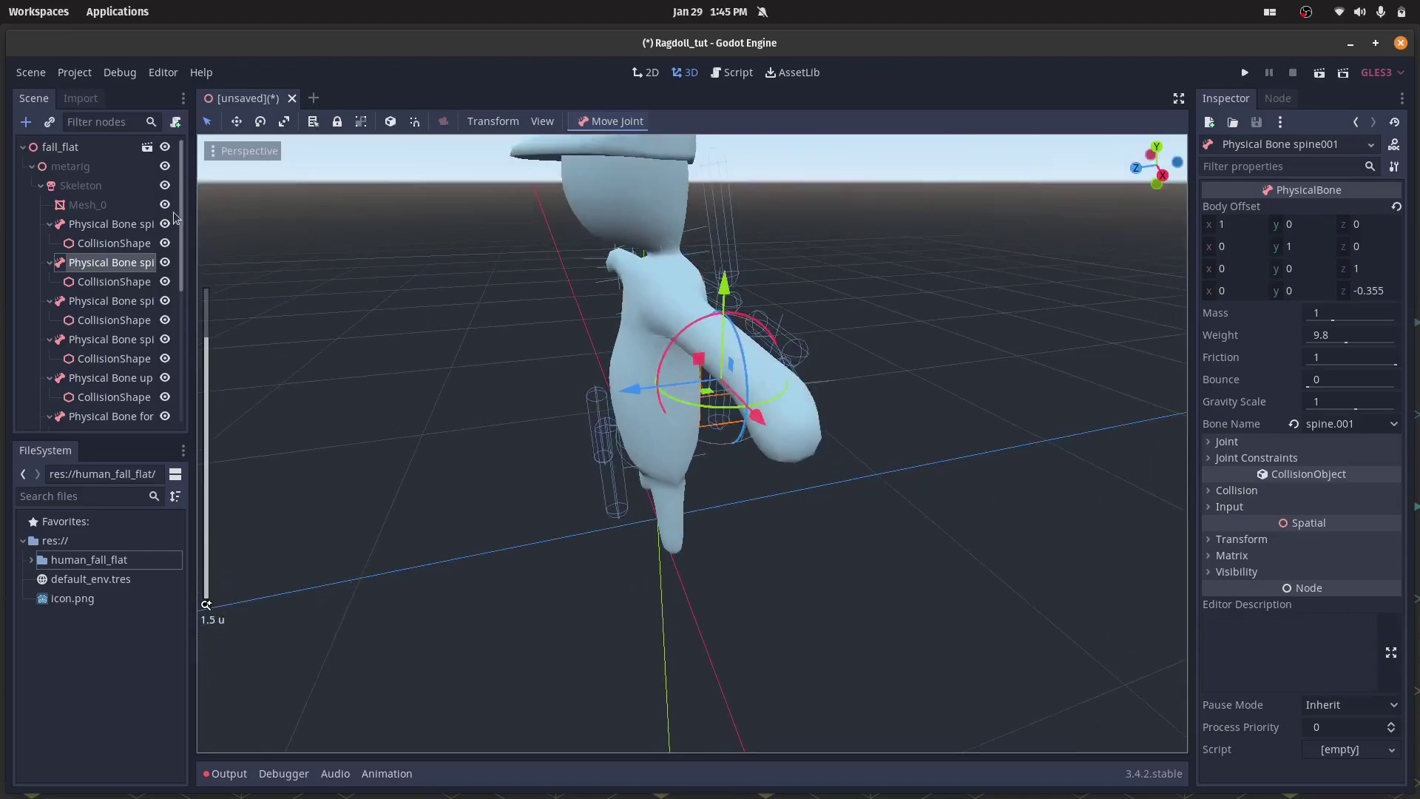
left_click(165, 204)
middle_click_drag(525, 377, 475, 422)
scroll(475, 422, "up", 2)
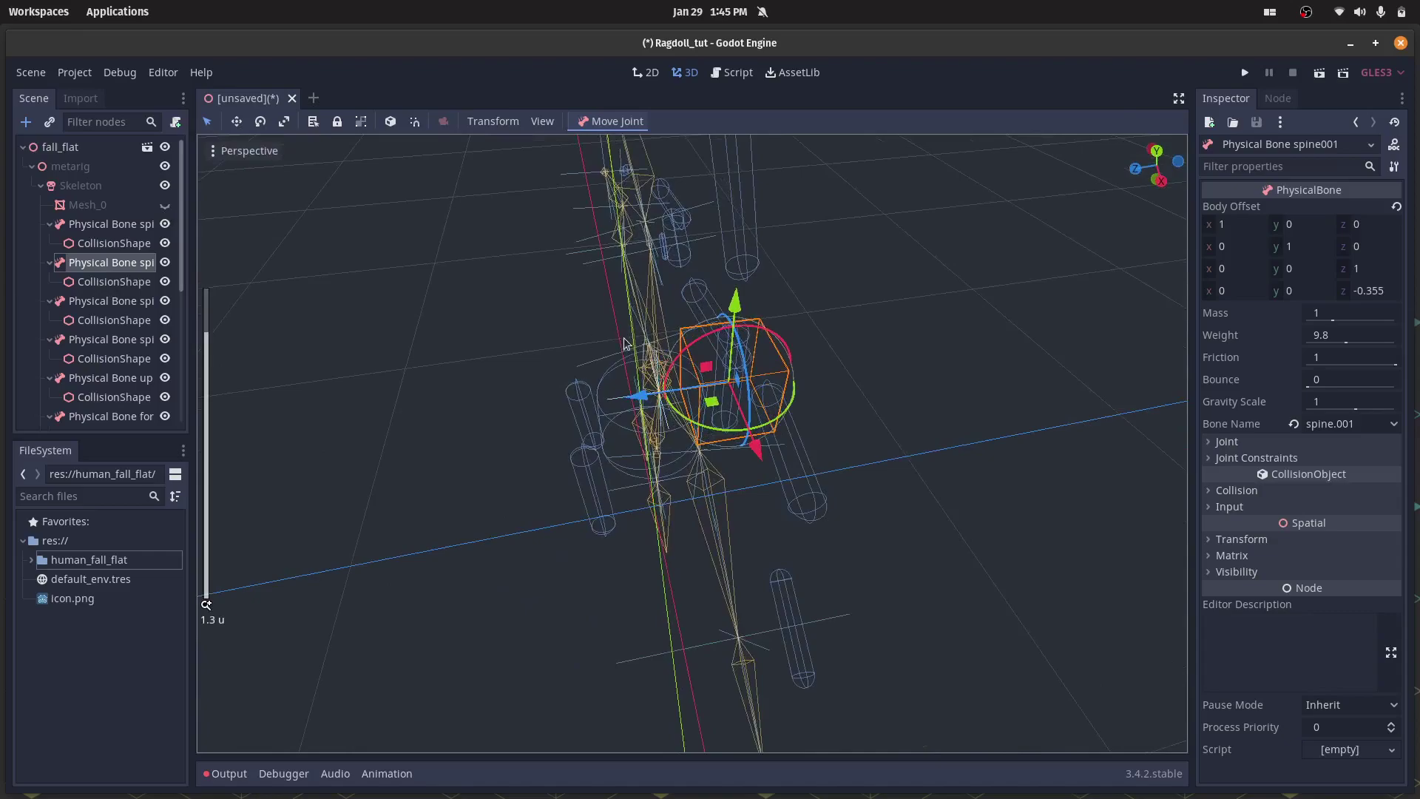
- Move the spine001 physical bone forward and upward to line up with the skeleton's upper spine
key("f")
scroll(662, 374, "up", 13)
middle_click_drag(634, 333, 622, 309)
left_click_drag(626, 448, 386, 463)
left_click_drag(476, 355, 411, 168)
scroll(459, 249, "down", 10)
middle_click_drag(460, 251, 719, 241)
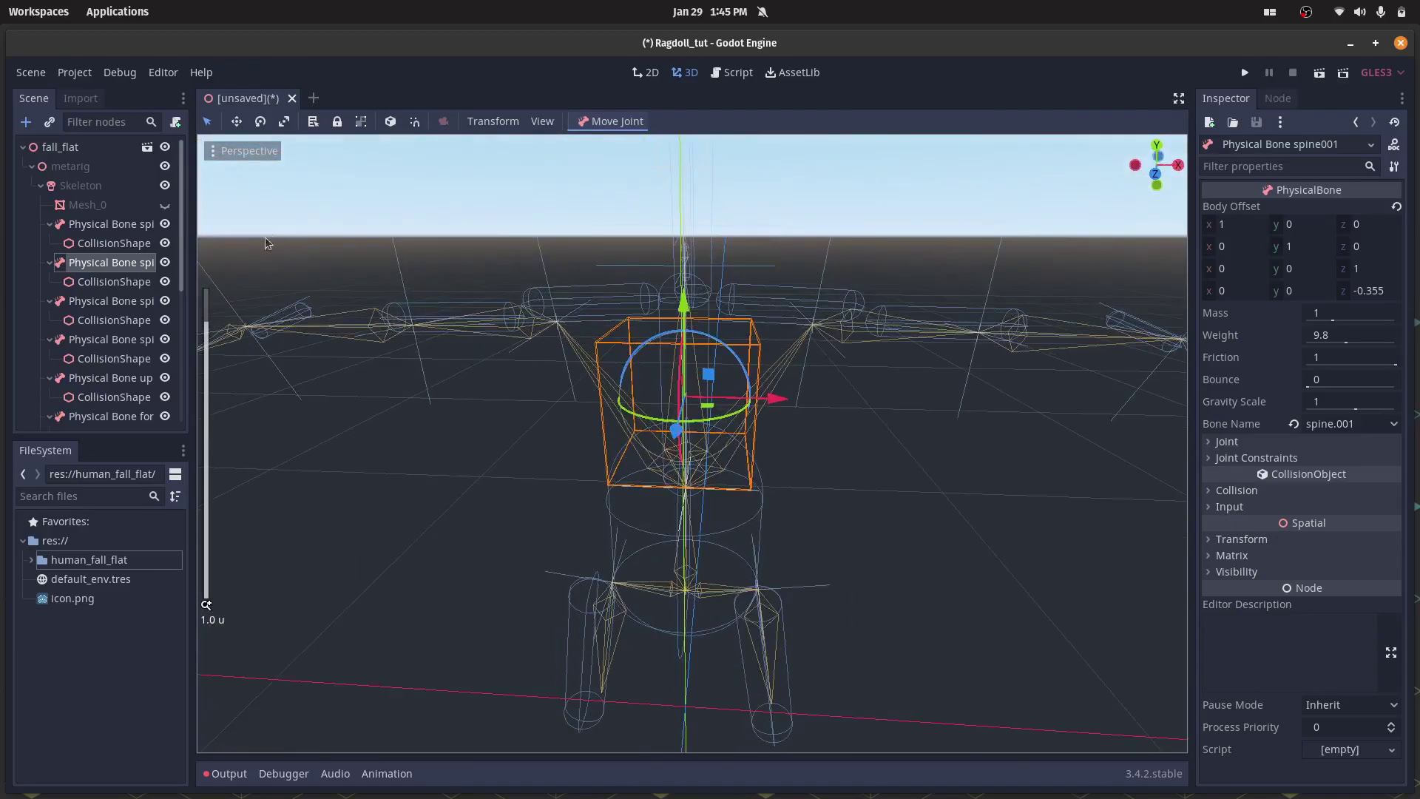
- Select the spine004 physical bone at the neck and try moving it in depth
left_click(119, 299)
key("f")
scroll(605, 402, "up", 6)
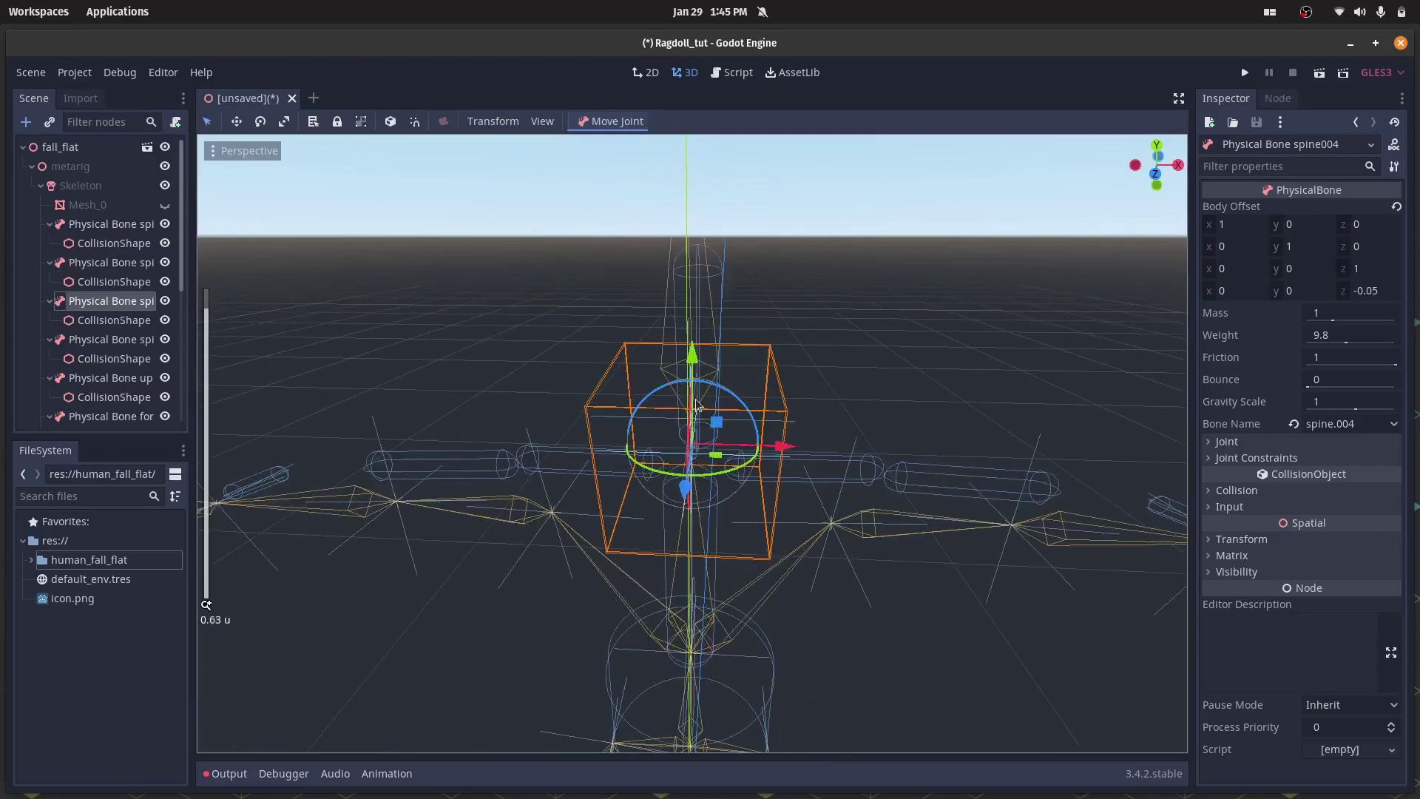
middle_click_drag(606, 402, 505, 401)
left_click_drag(606, 458, 666, 473)
right_click(666, 473)
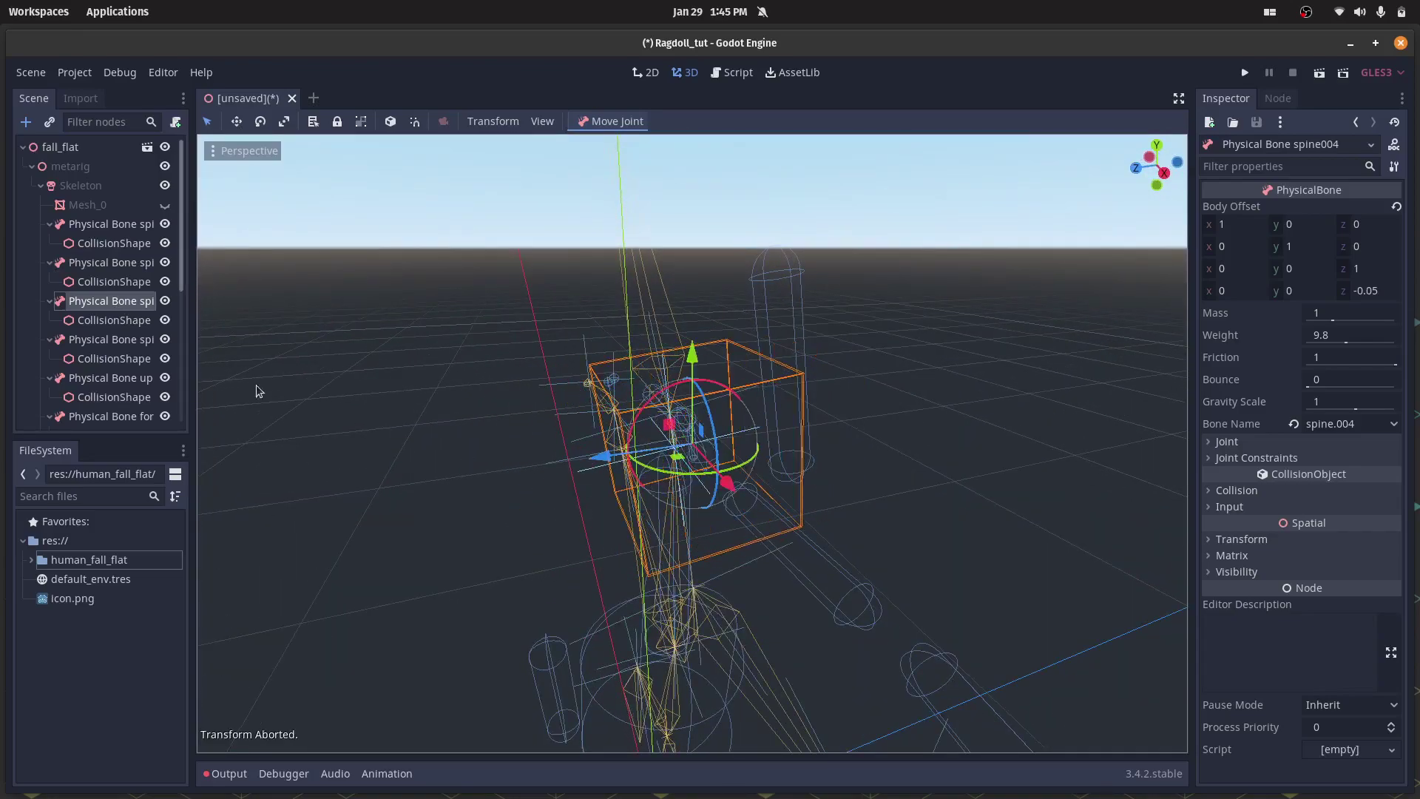
- Move the spine006 physical bone forward and upward to line up with the head bone
left_click(125, 341)
key("f")
left_click_drag(593, 465, 471, 484)
left_click_drag(550, 356, 516, 287)
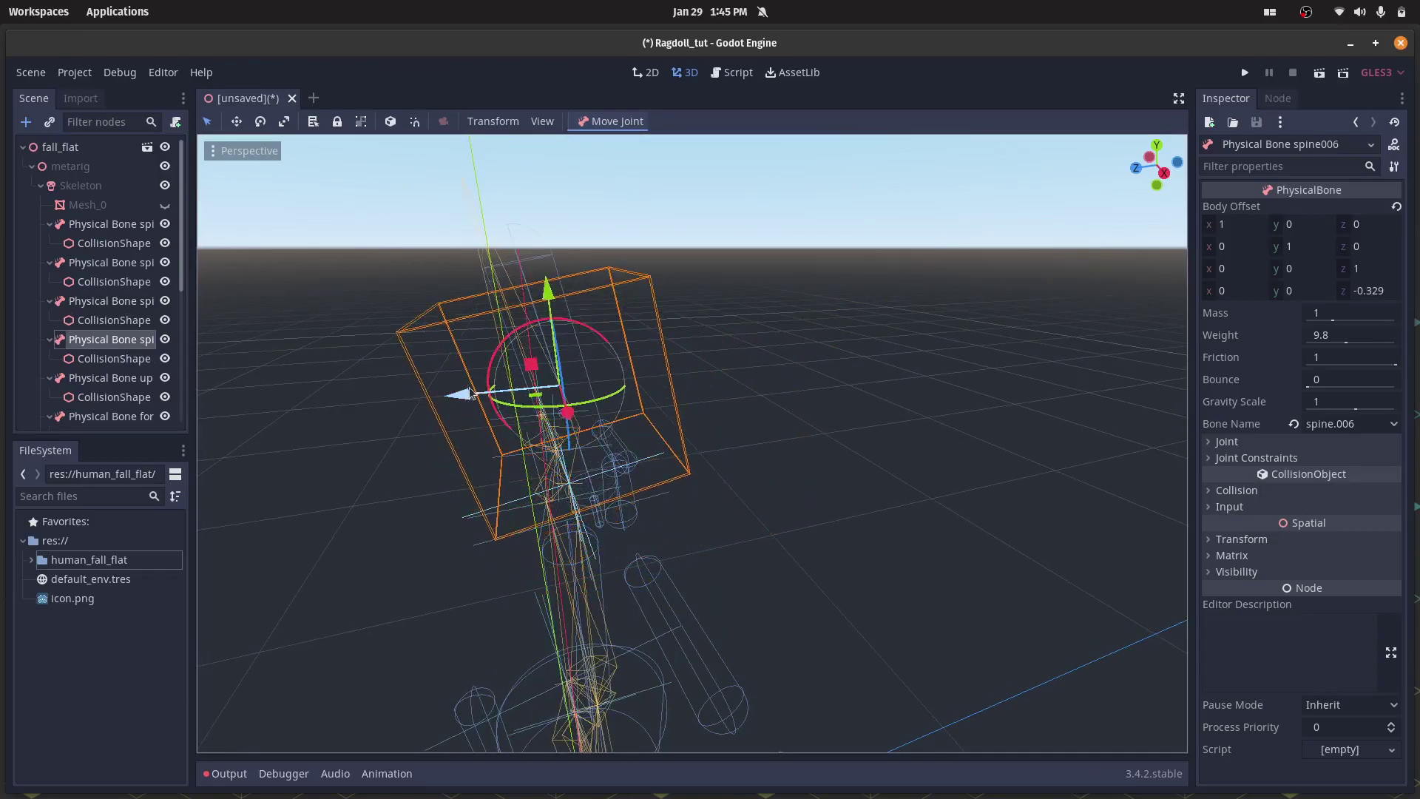
left_click_drag(473, 395, 456, 402)
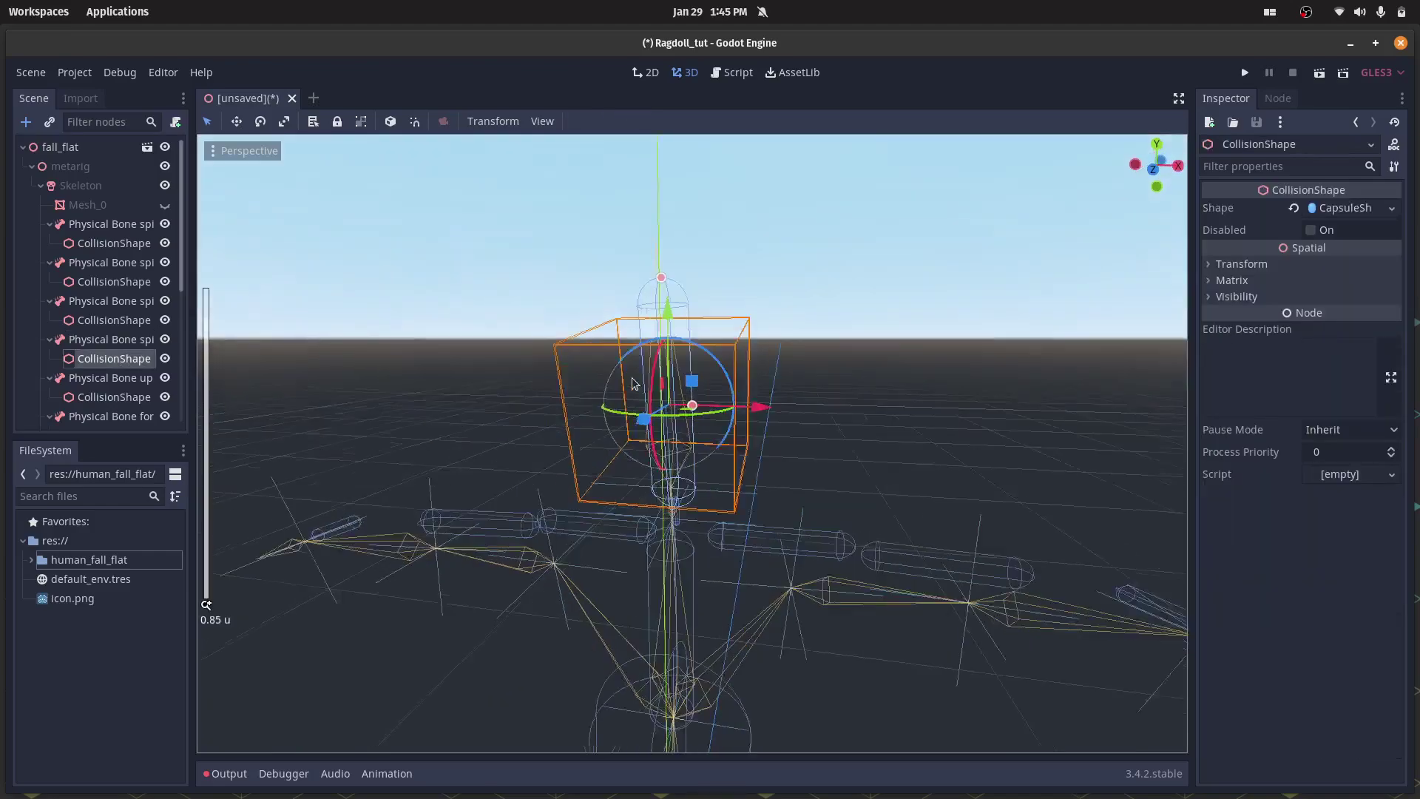
- Set the spine006 bone's capsule collision shape to radius 0.22 and height 0.17
middle_click_drag(620, 388, 656, 373)
scroll(891, 375, "up", 4)
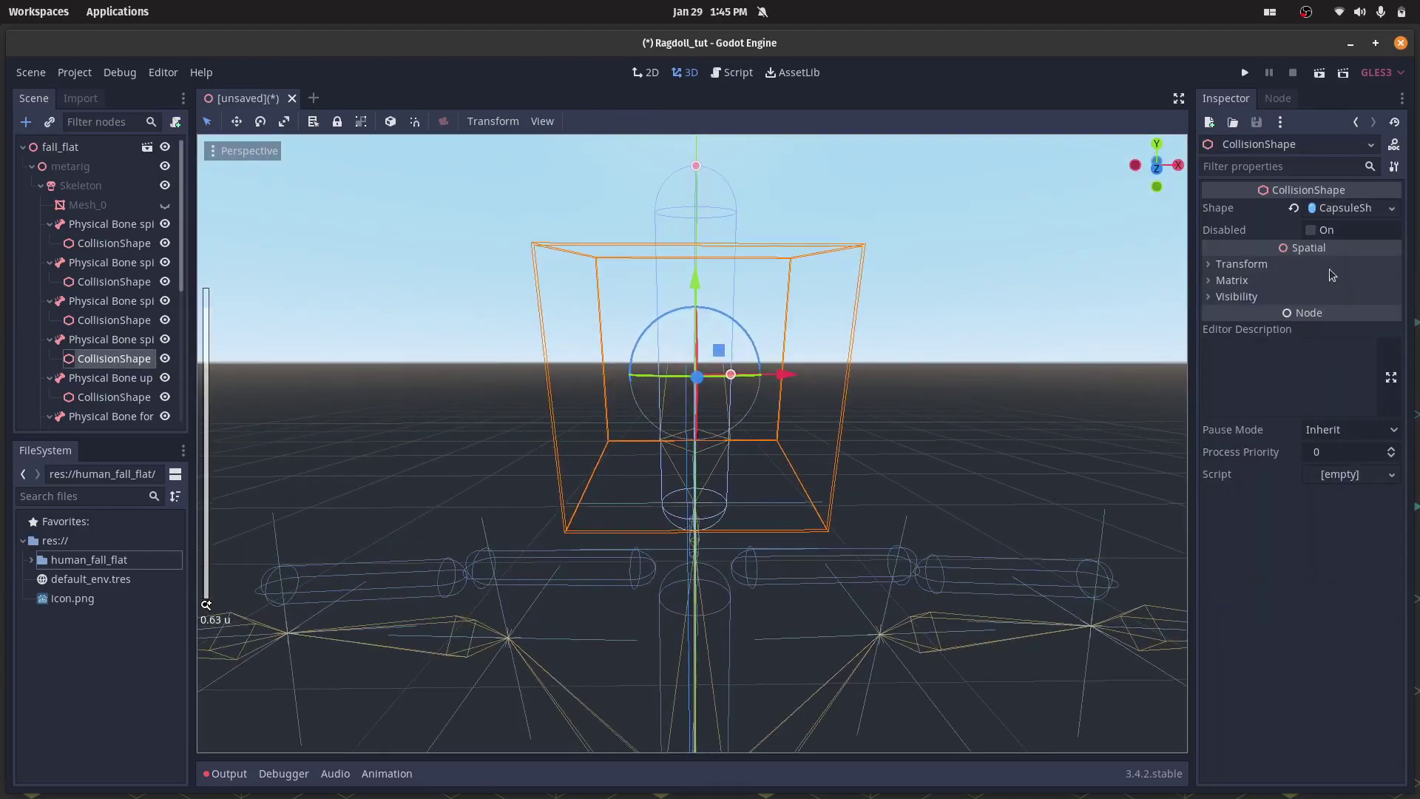
left_click(1392, 208)
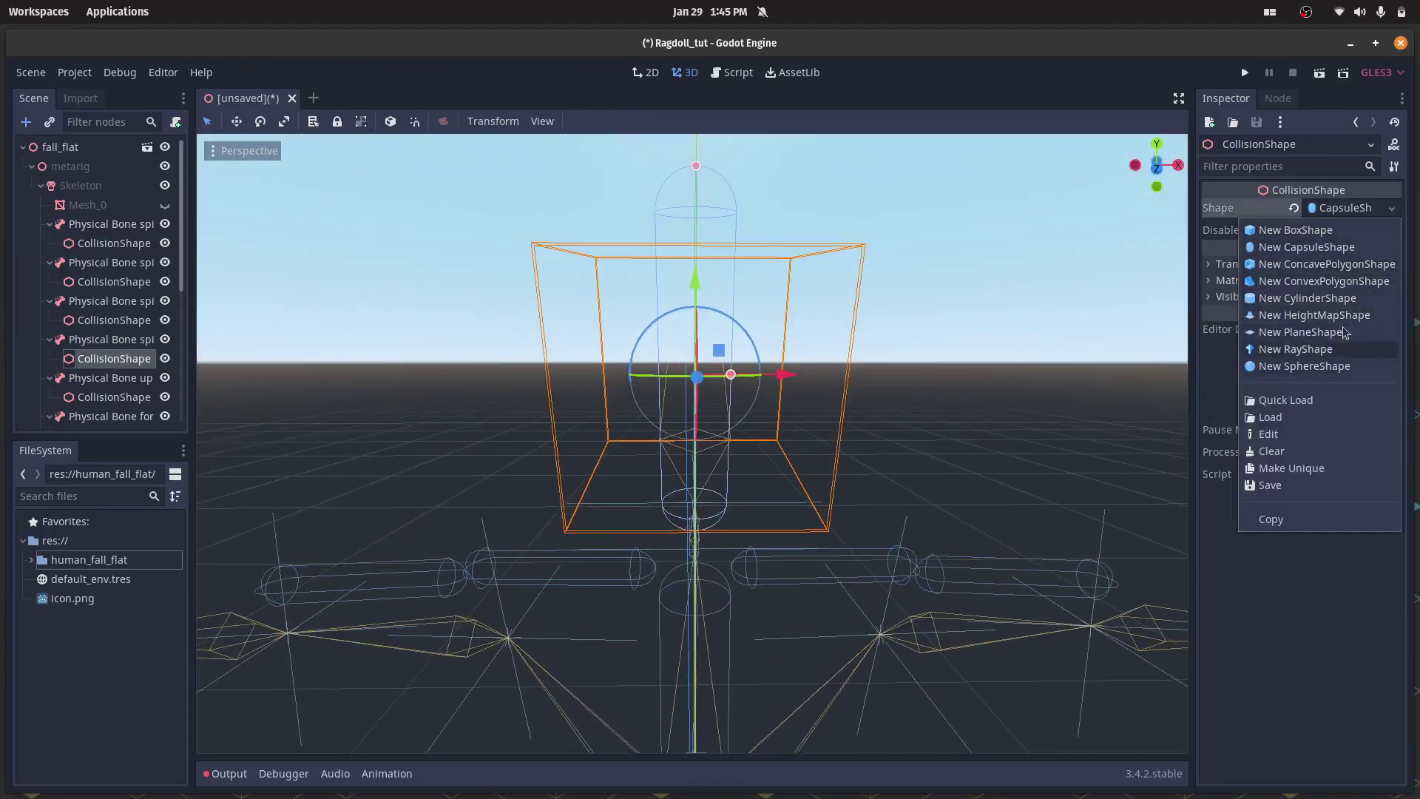
left_click(1231, 237)
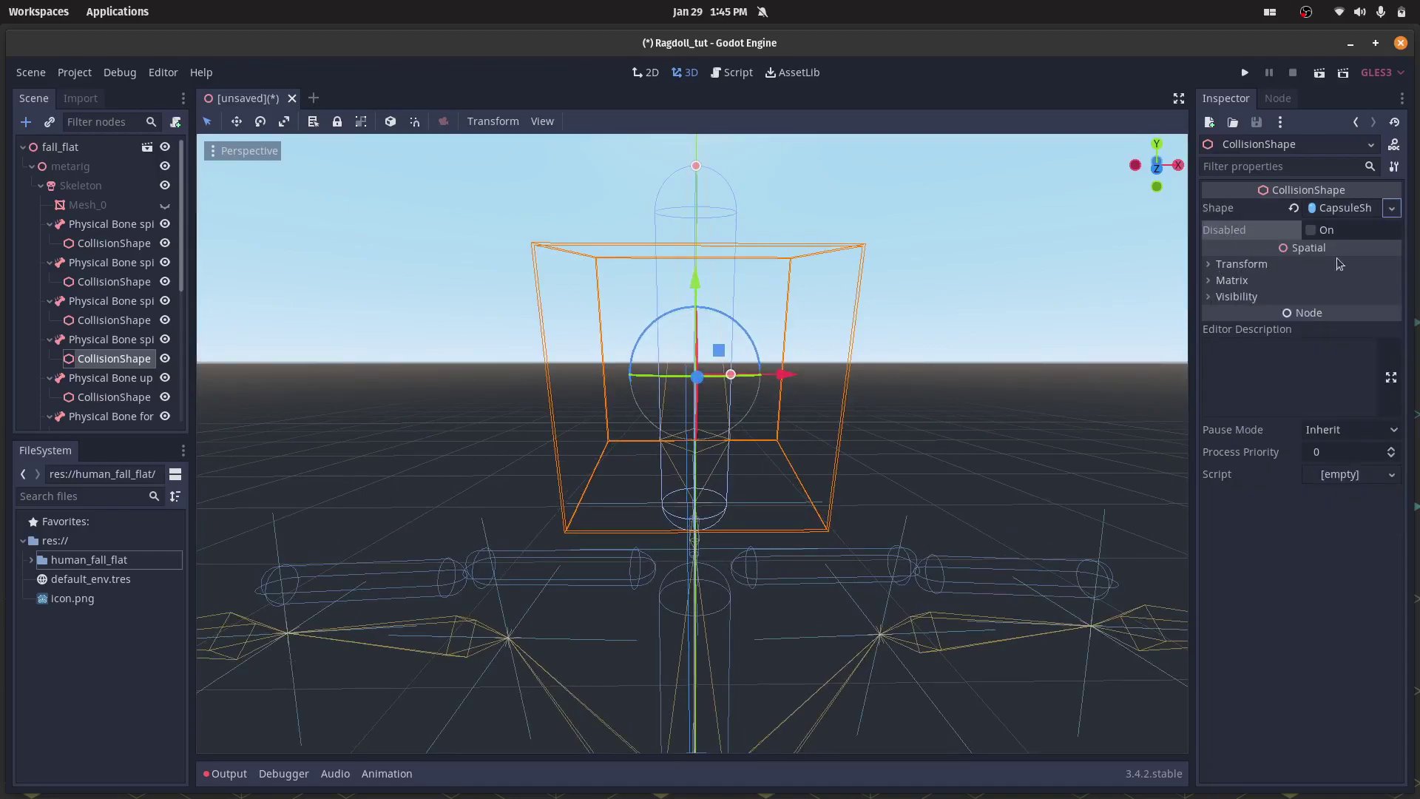
left_click(1340, 209)
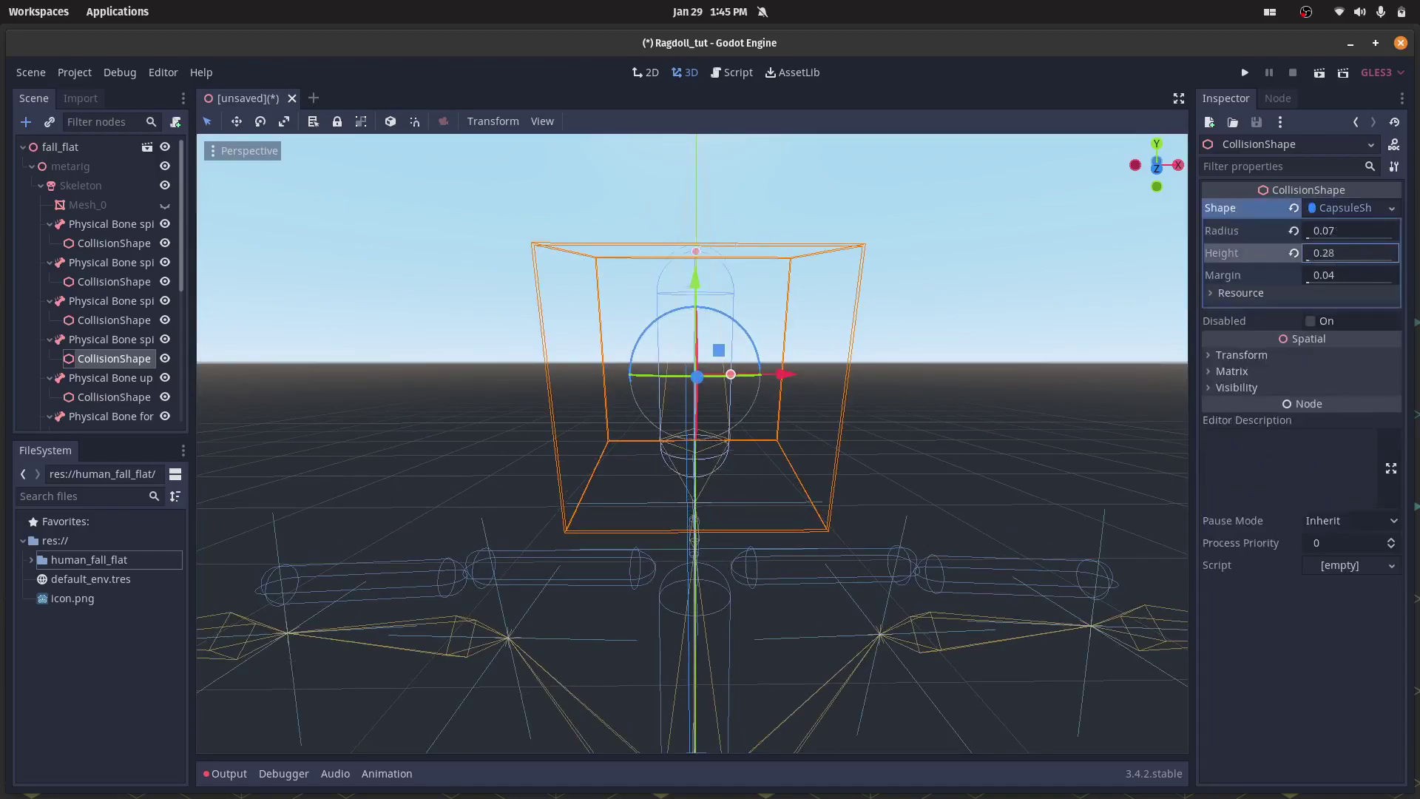
left_click_drag(1313, 232, 1390, 231)
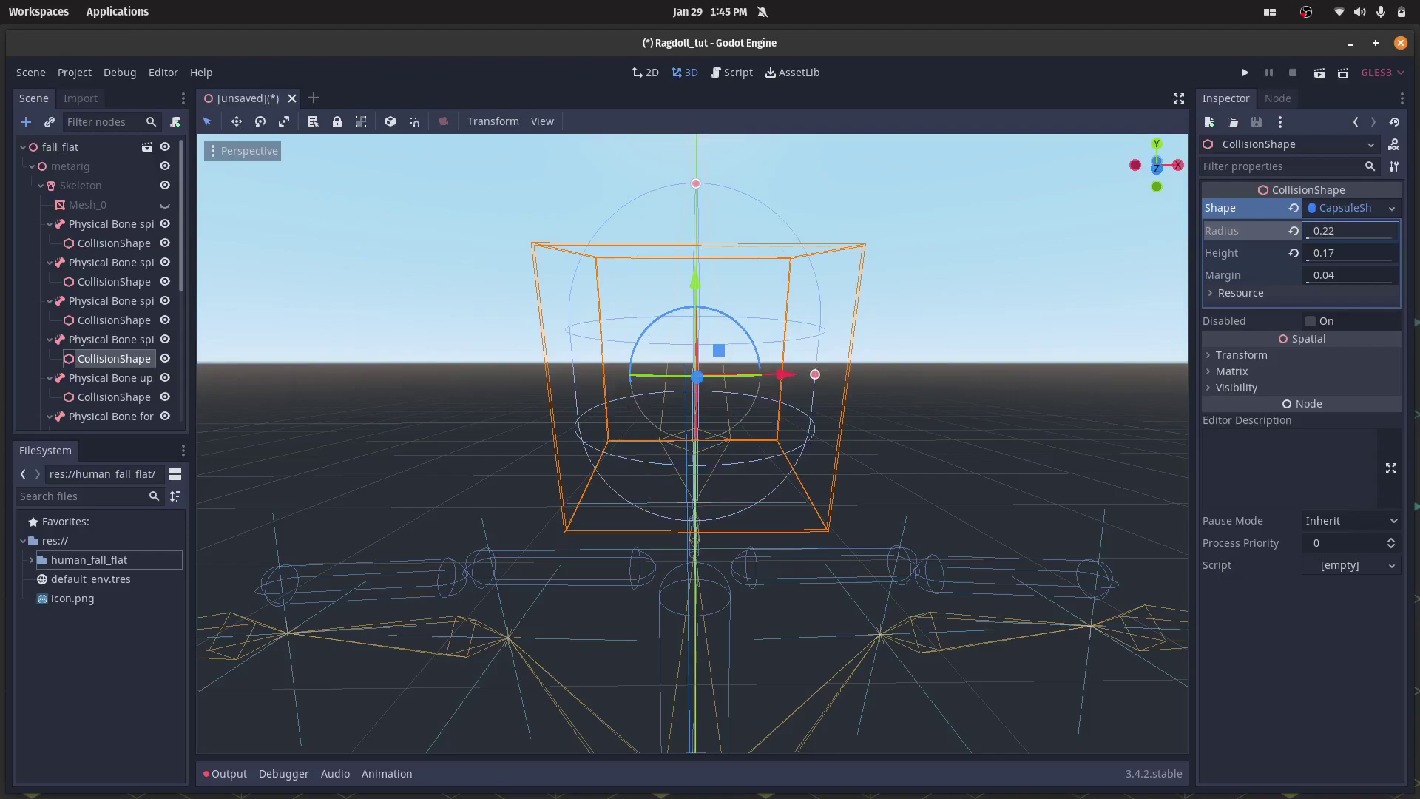
scroll(960, 508, "down", 8)
middle_click_drag(960, 508, 983, 472)
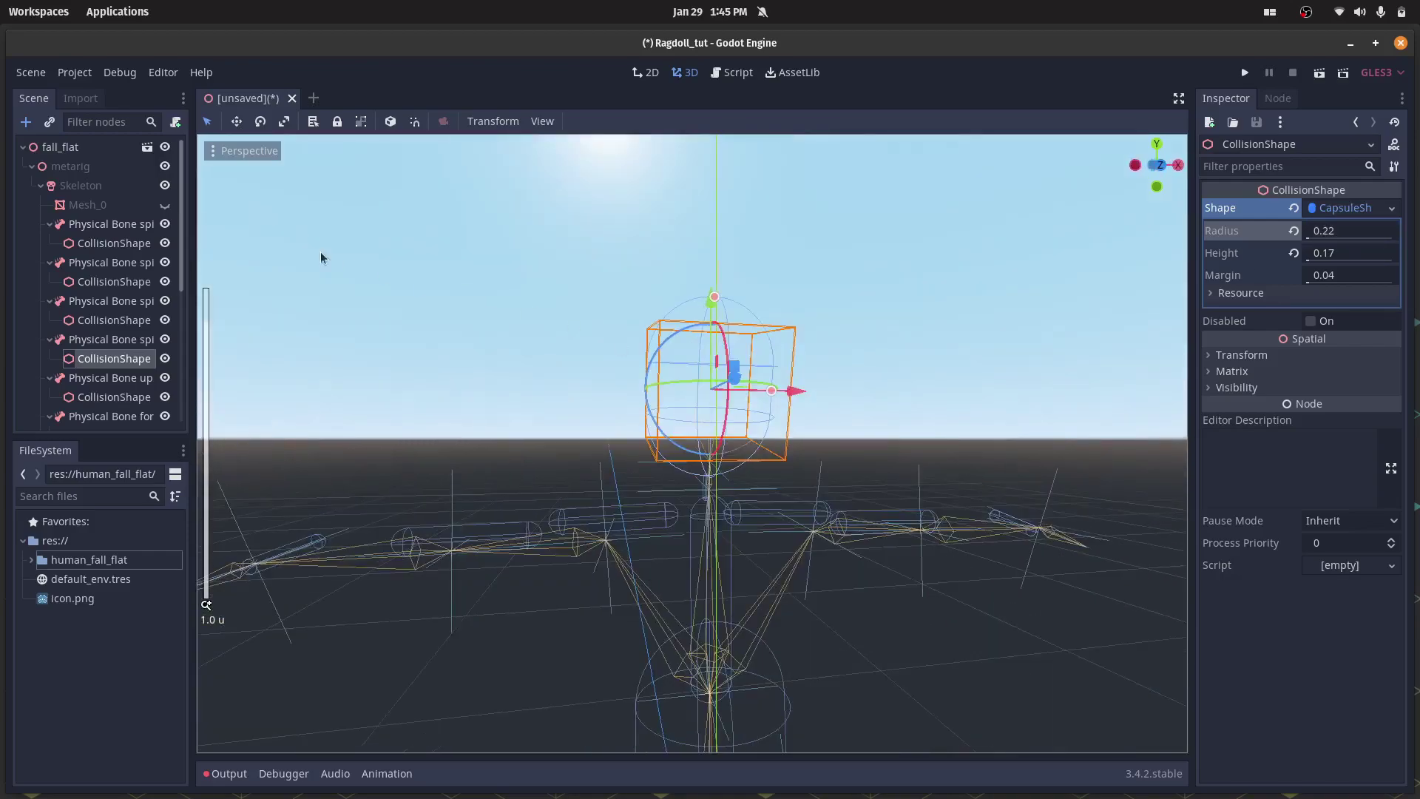
- Show Mesh_0 again and replace the head bone's collision shape with a SphereShape of radius 0.41
left_click(165, 207)
scroll(469, 355, "down", 5)
middle_click_drag(469, 355, 447, 400)
scroll(447, 399, "up", 2)
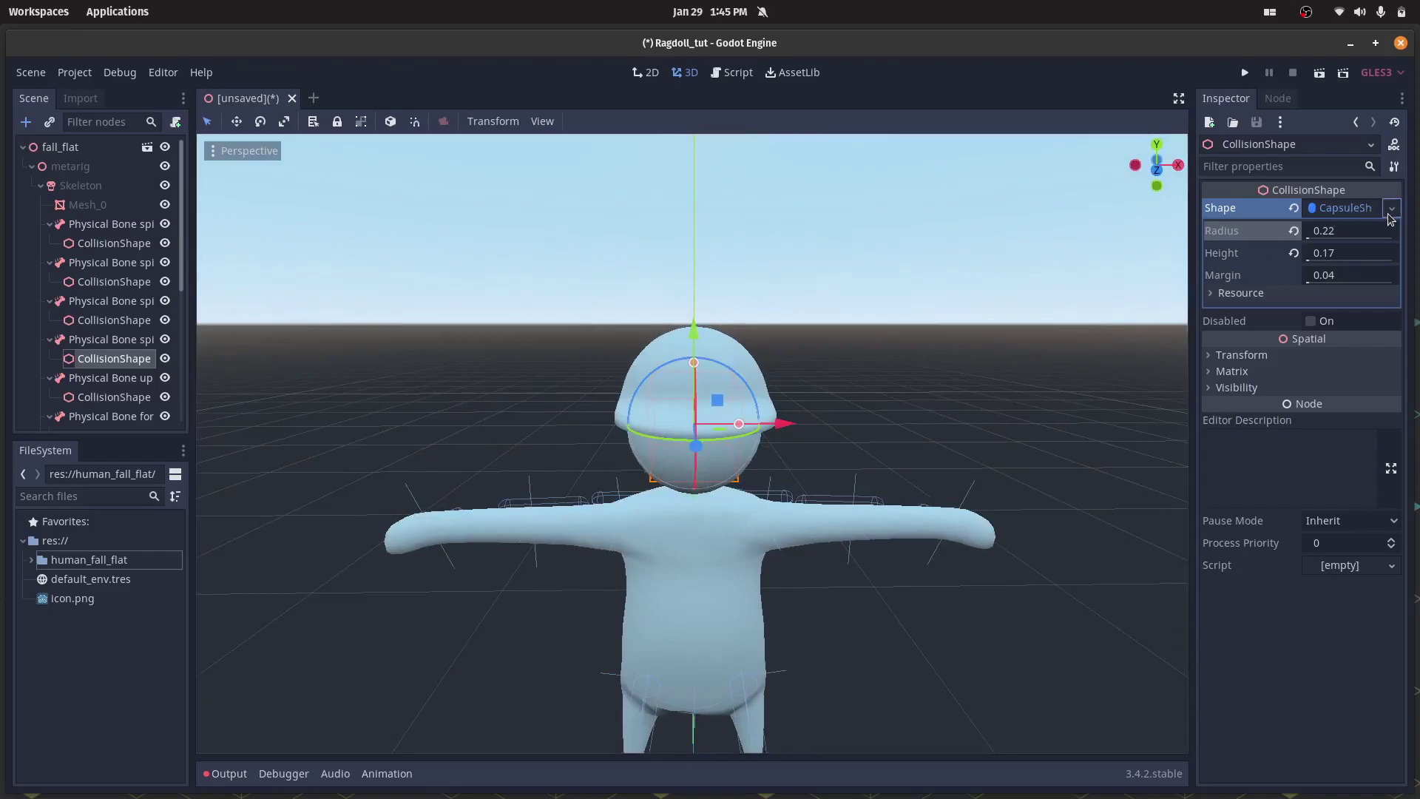
left_click(1390, 210)
left_click(1366, 367)
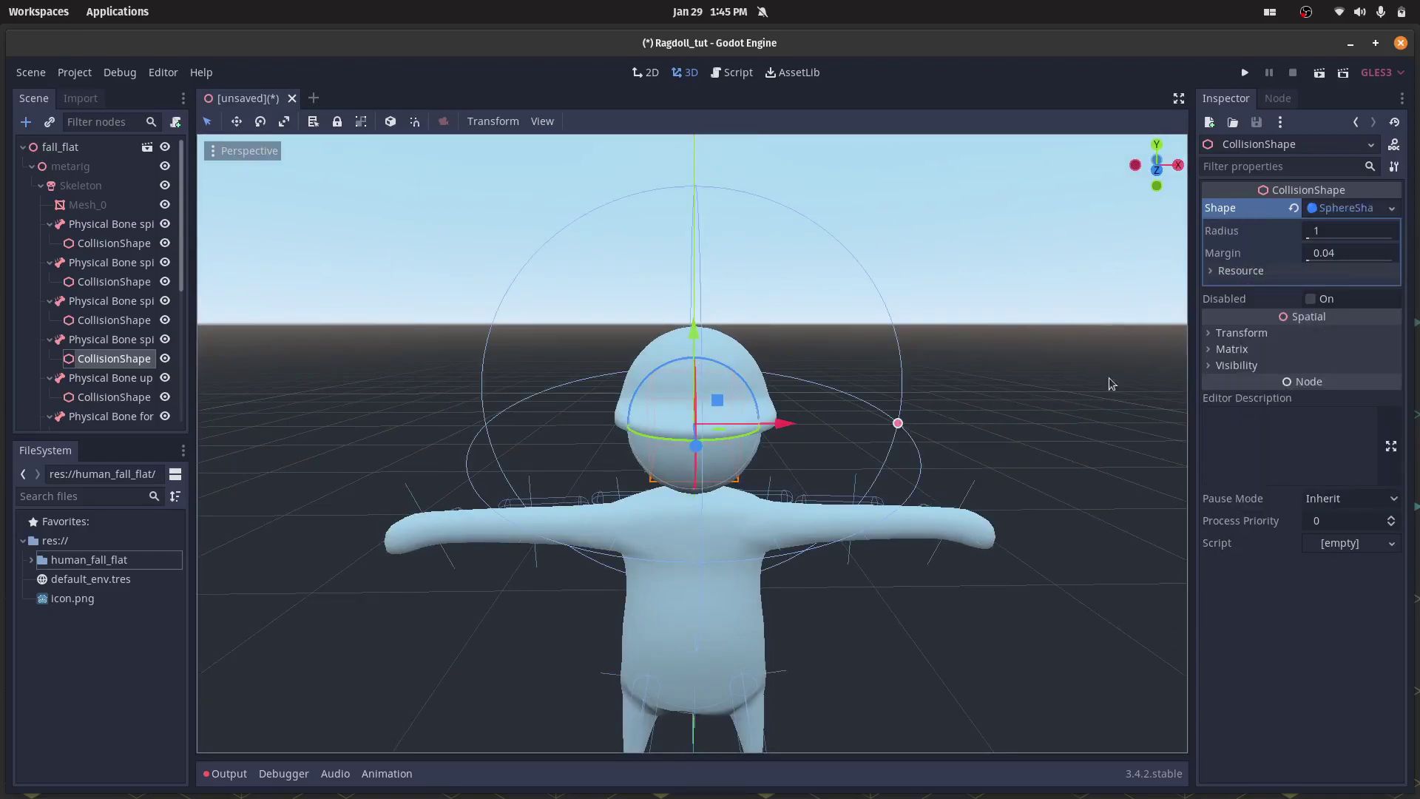
left_click(1355, 233)
type("0.5")
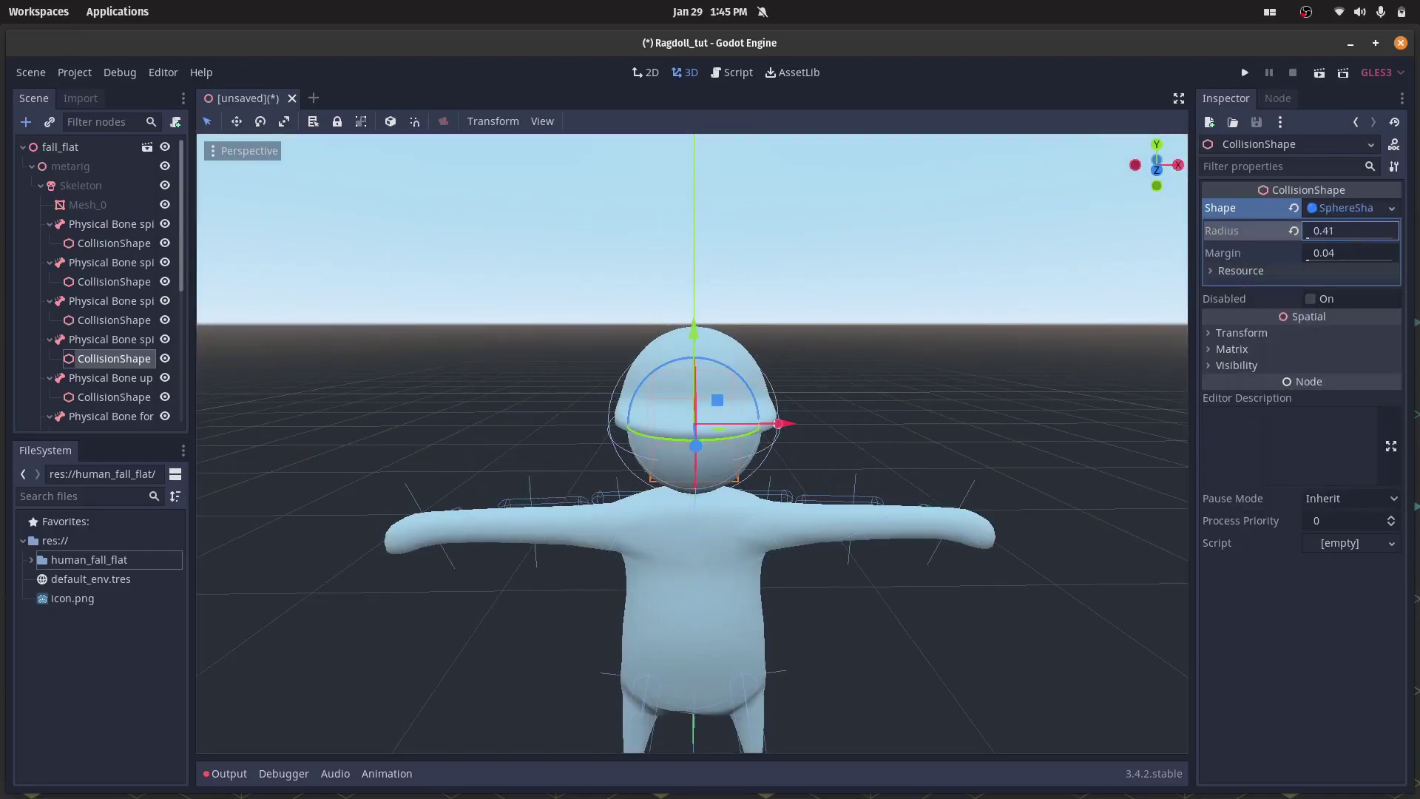
- Move the spine006 physical bone forward so its sphere shape is centred on the head
middle_click_drag(865, 329, 222, 244)
left_click(111, 341)
scroll(591, 464, "up", 5)
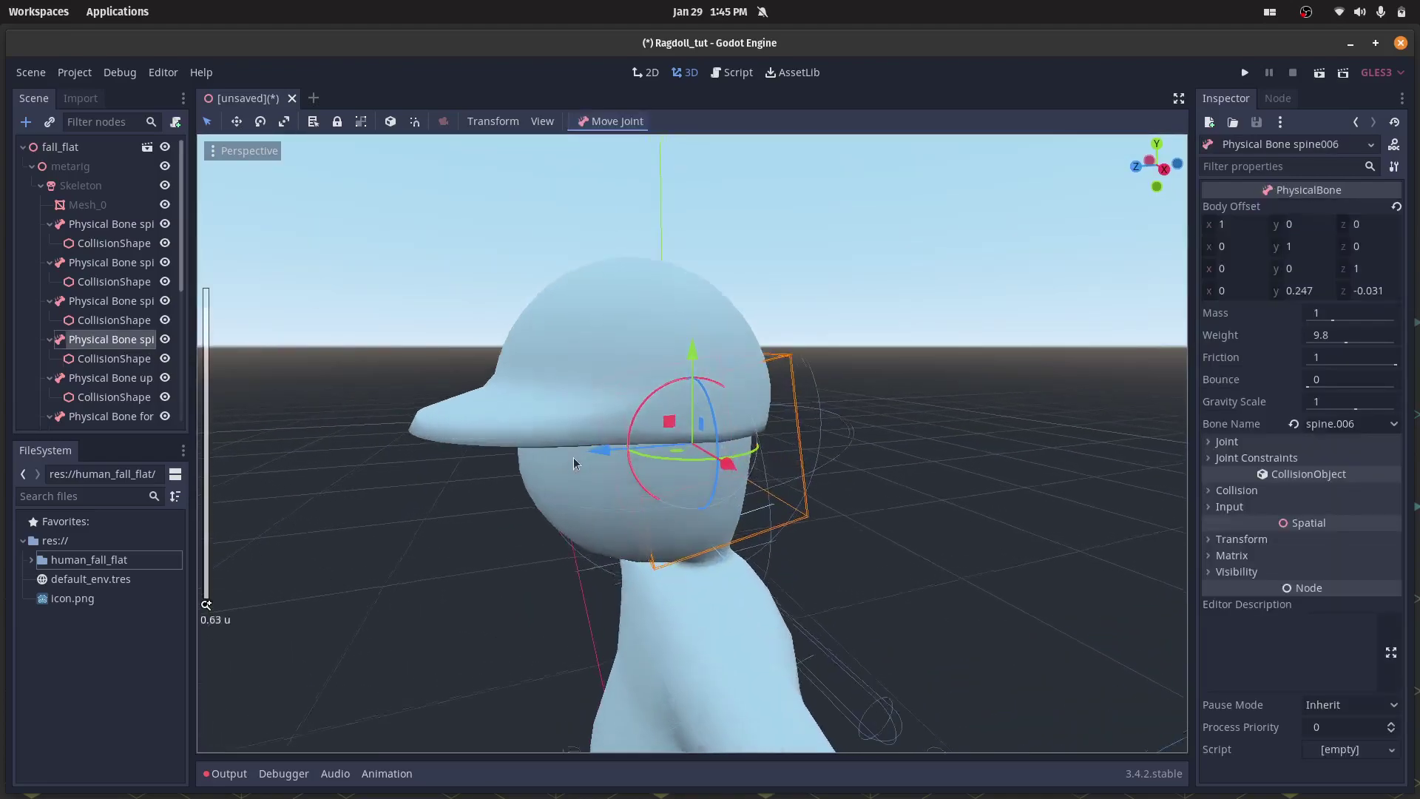
left_click_drag(669, 428, 601, 405)
middle_click_drag(601, 404, 756, 382)
scroll(741, 376, "down", 5)
scroll(744, 376, "down", 5)
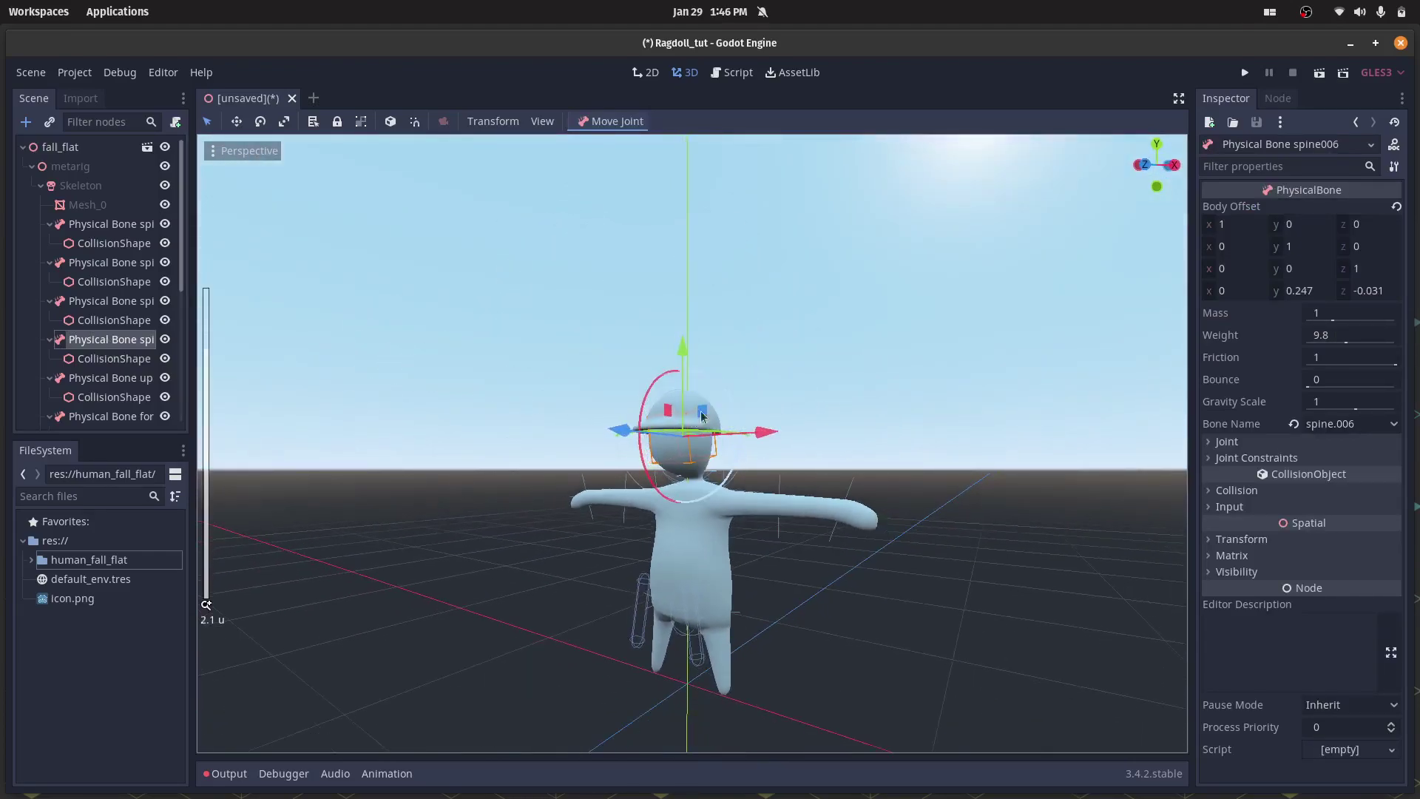
- Hide Mesh_0 in the fall_flat scene to expose the adjusted collision shapes around the skeleton
left_click(109, 206)
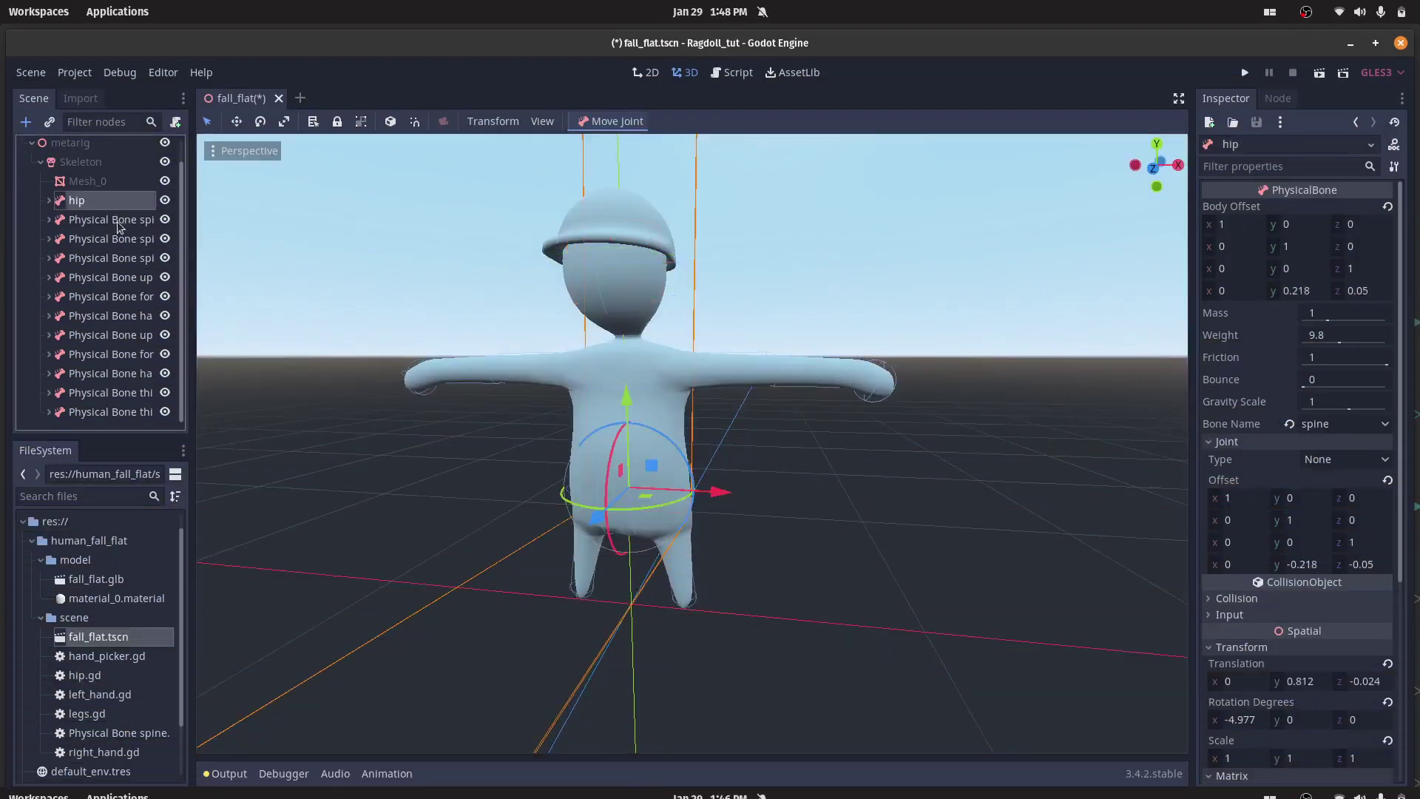
scroll(114, 208, "up", 1)
left_click(165, 205)
scroll(520, 349, "down", 2)
middle_click_drag(520, 349, 530, 447)
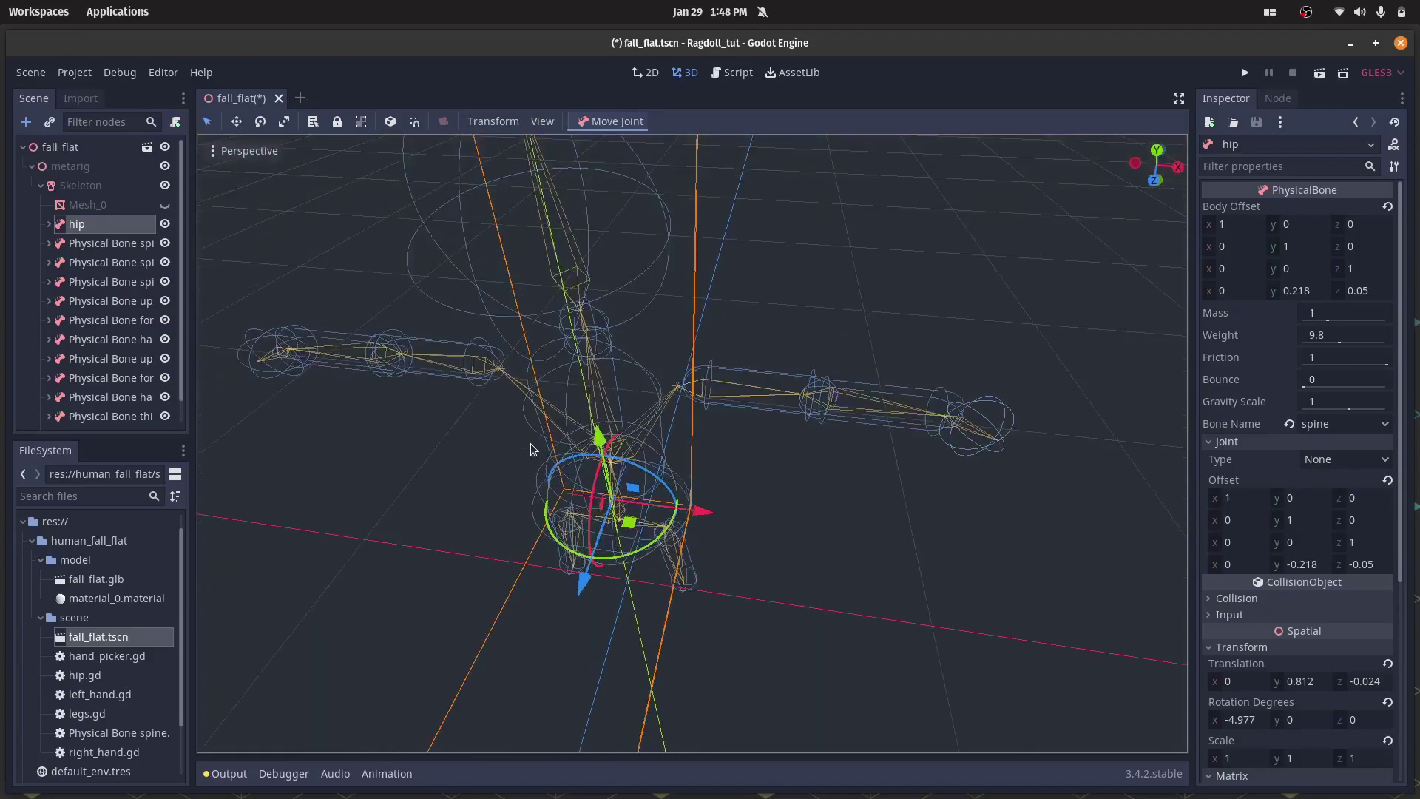
- Show Mesh_0 again and set the joint type of all physical bones, from hip to thighs, to HingeJoint
left_click(165, 205)
scroll(506, 358, "down", 4)
middle_click_drag(531, 355, 529, 326)
scroll(122, 318, "down", 1)
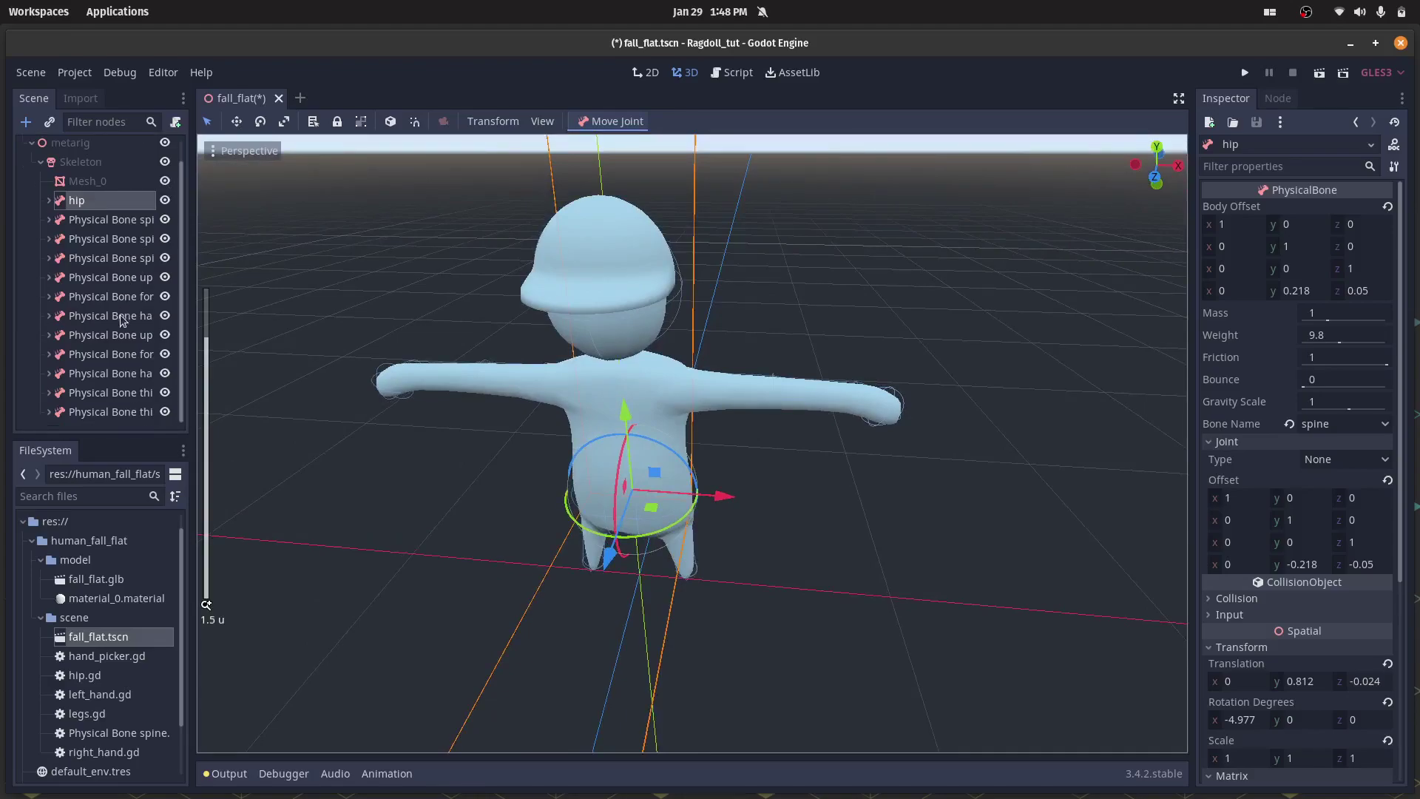
left_click(137, 412, "shift")
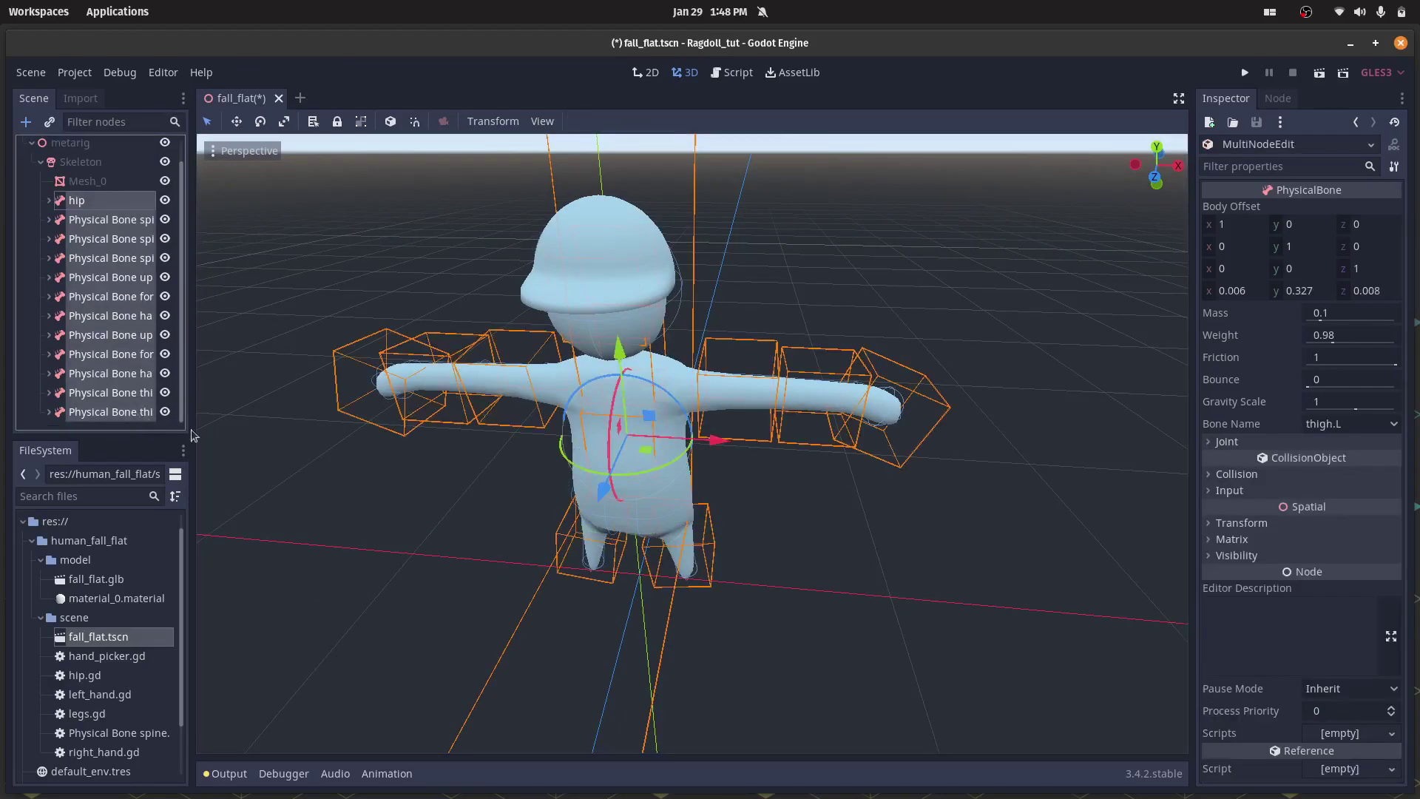
left_click(1255, 443)
left_click(1324, 459)
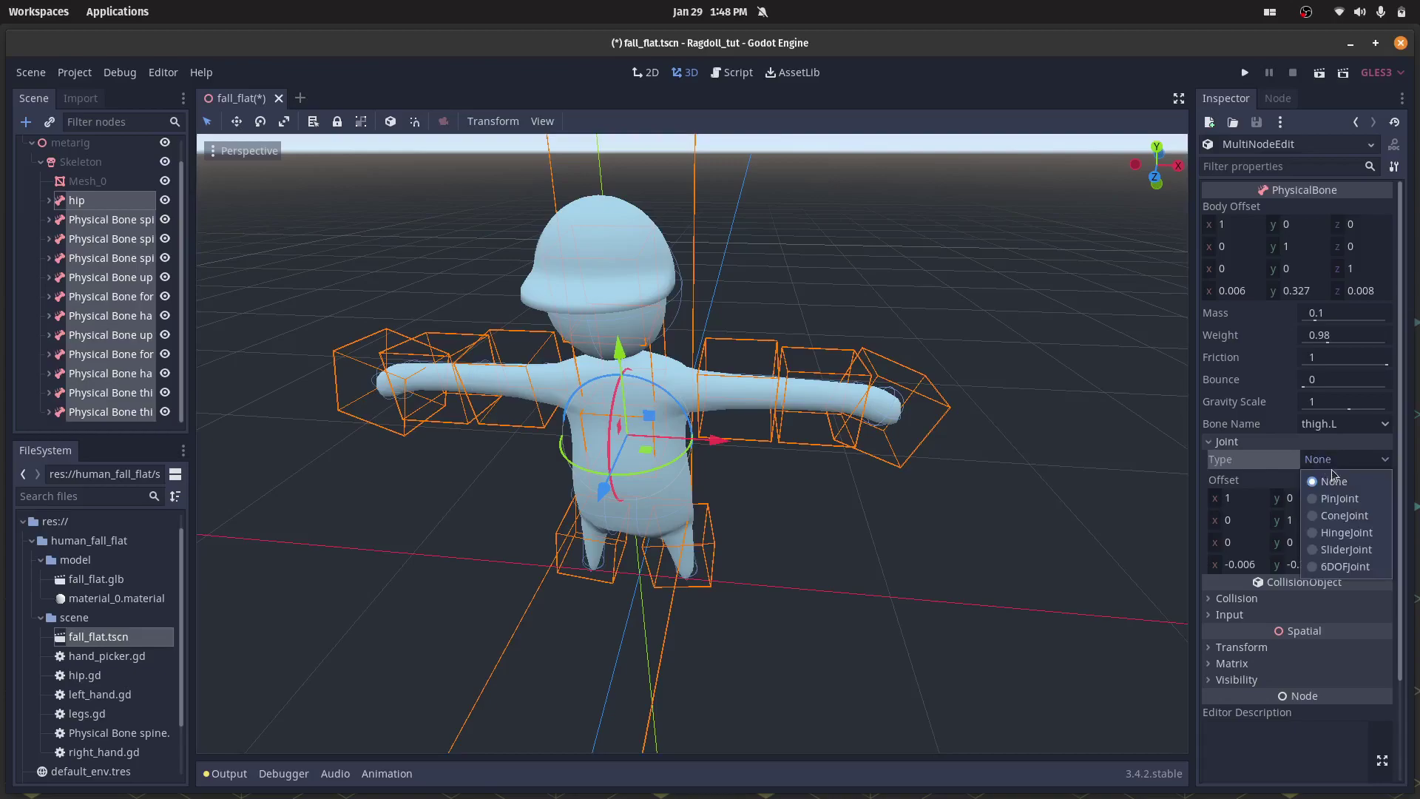
left_click(1344, 515)
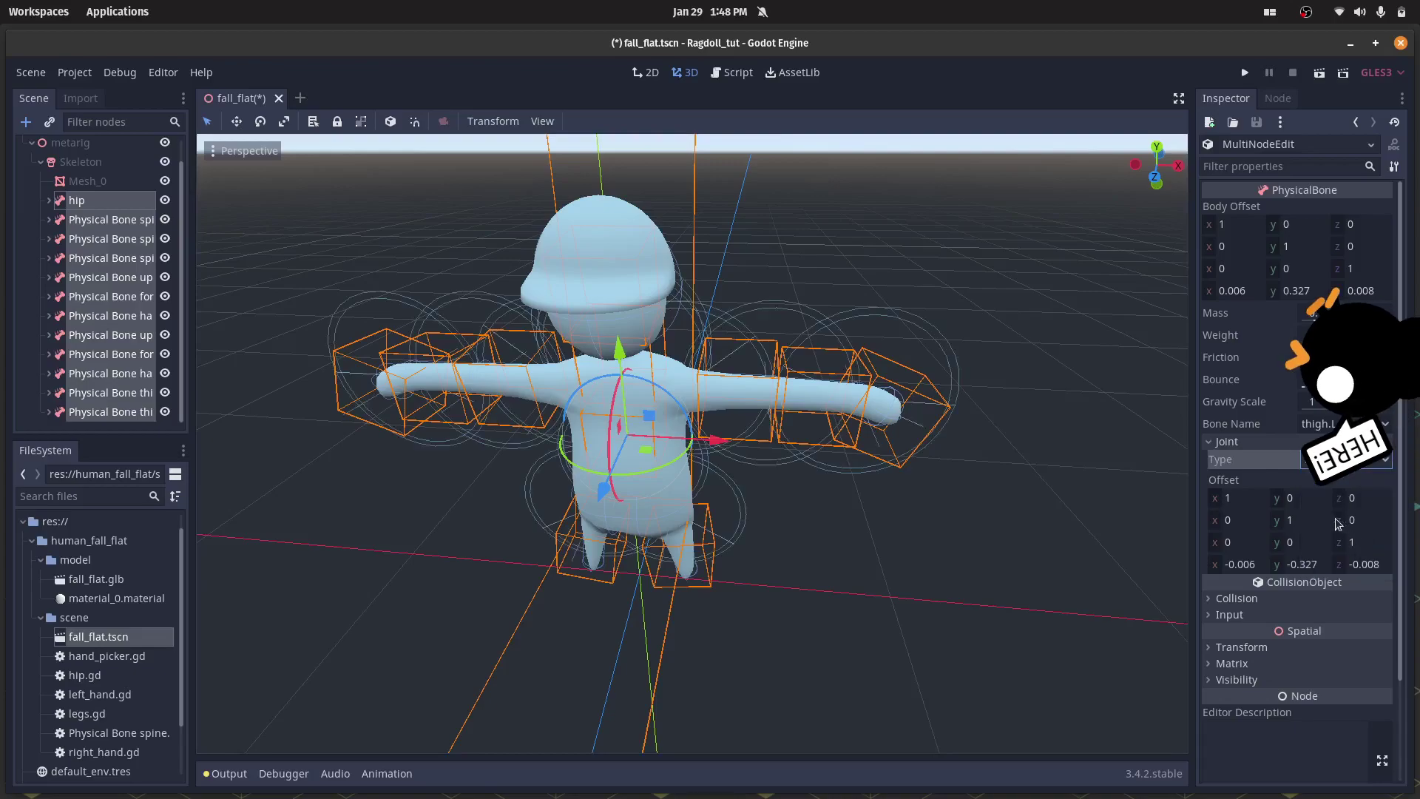
- Enable the angular limit in the joint constraints of all physical bones from hip to thighs
left_click(118, 205)
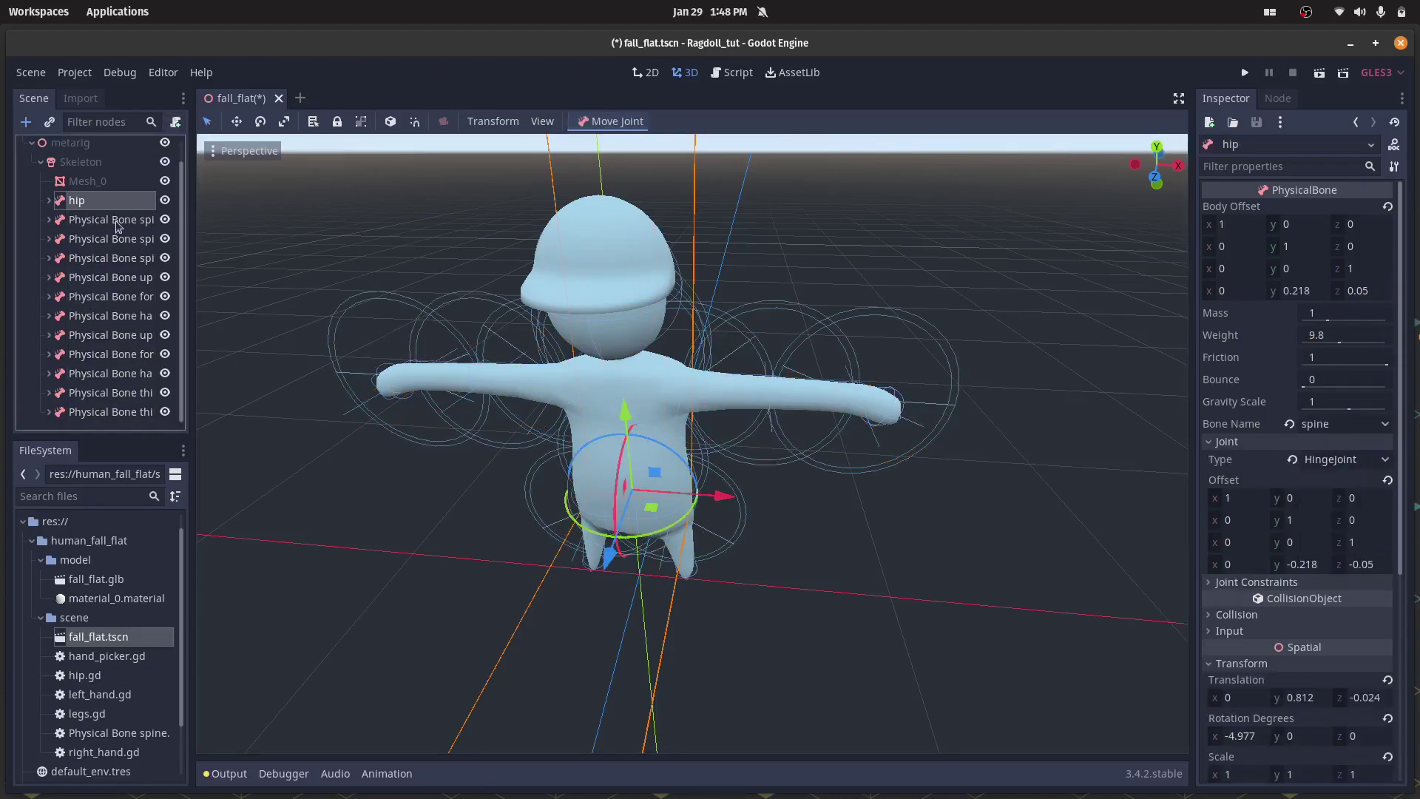
left_click(124, 416, "shift")
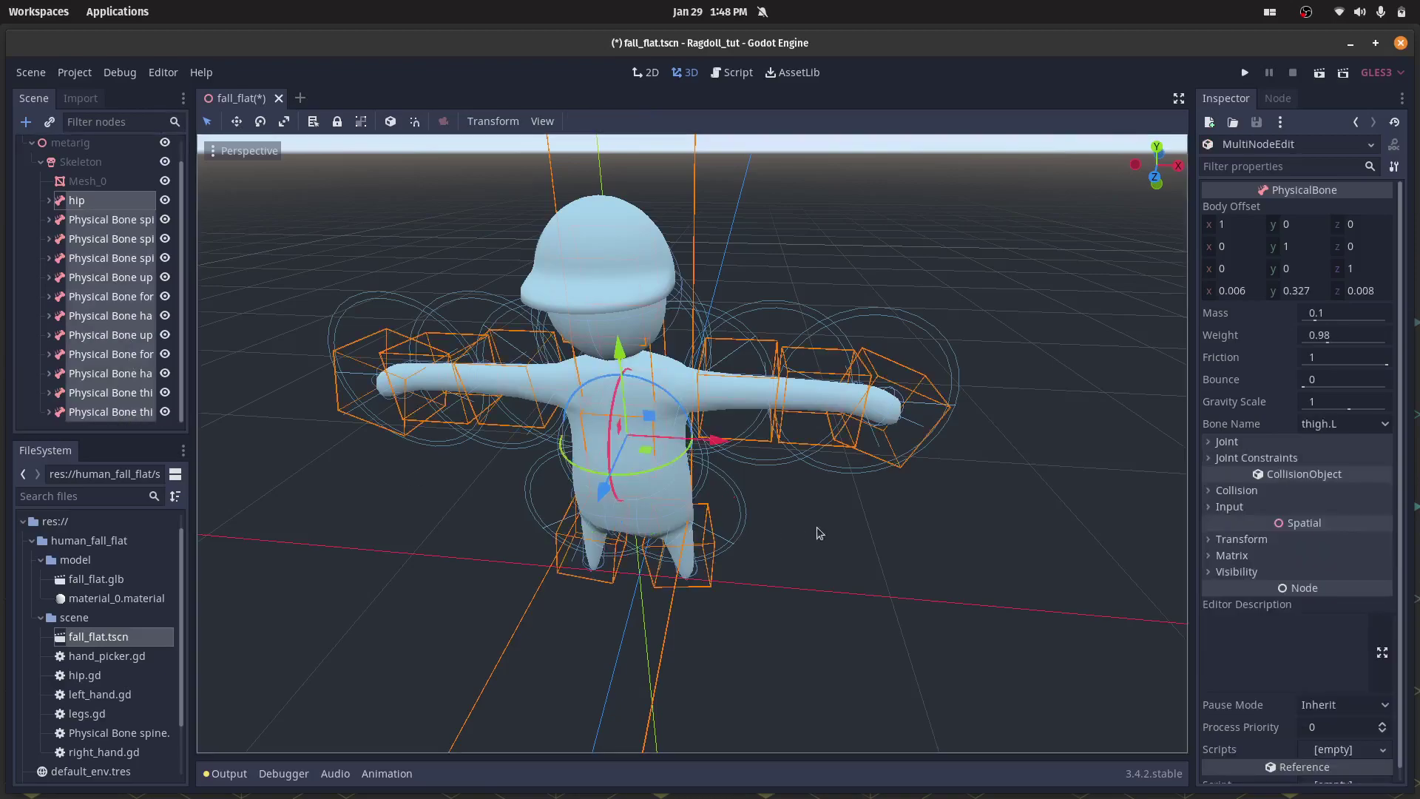
left_click(1239, 458)
left_click(1309, 476)
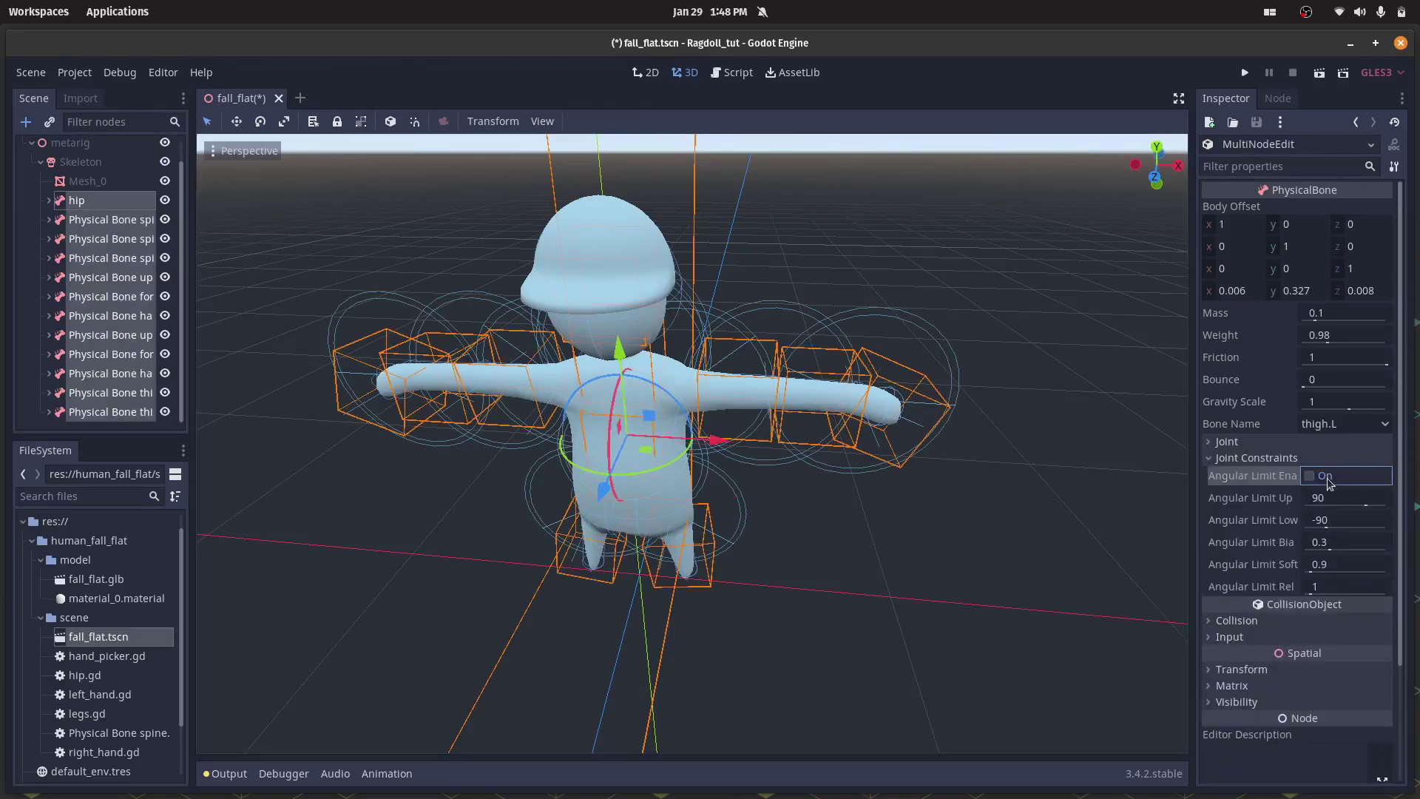
left_click(1335, 506)
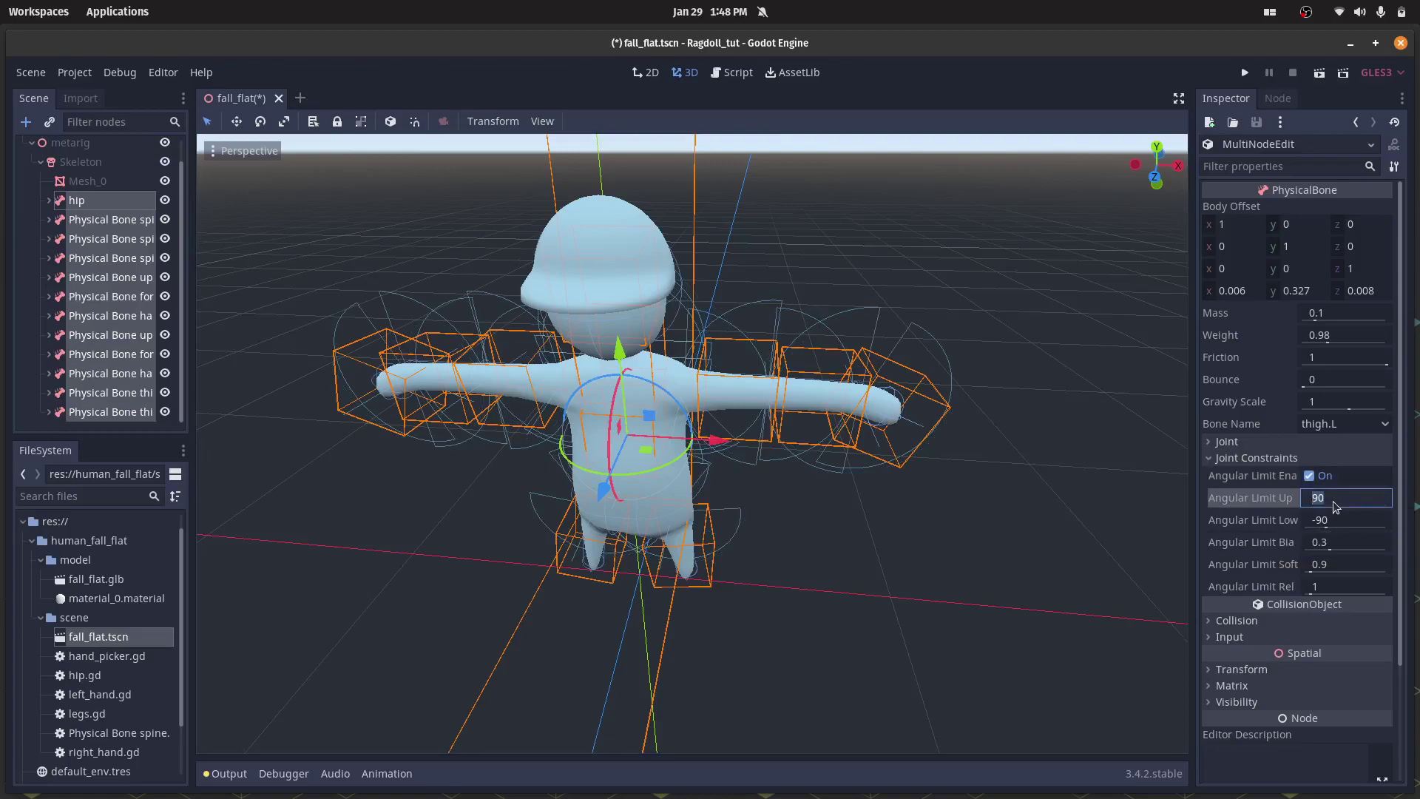
key("Tab")
key("Return")
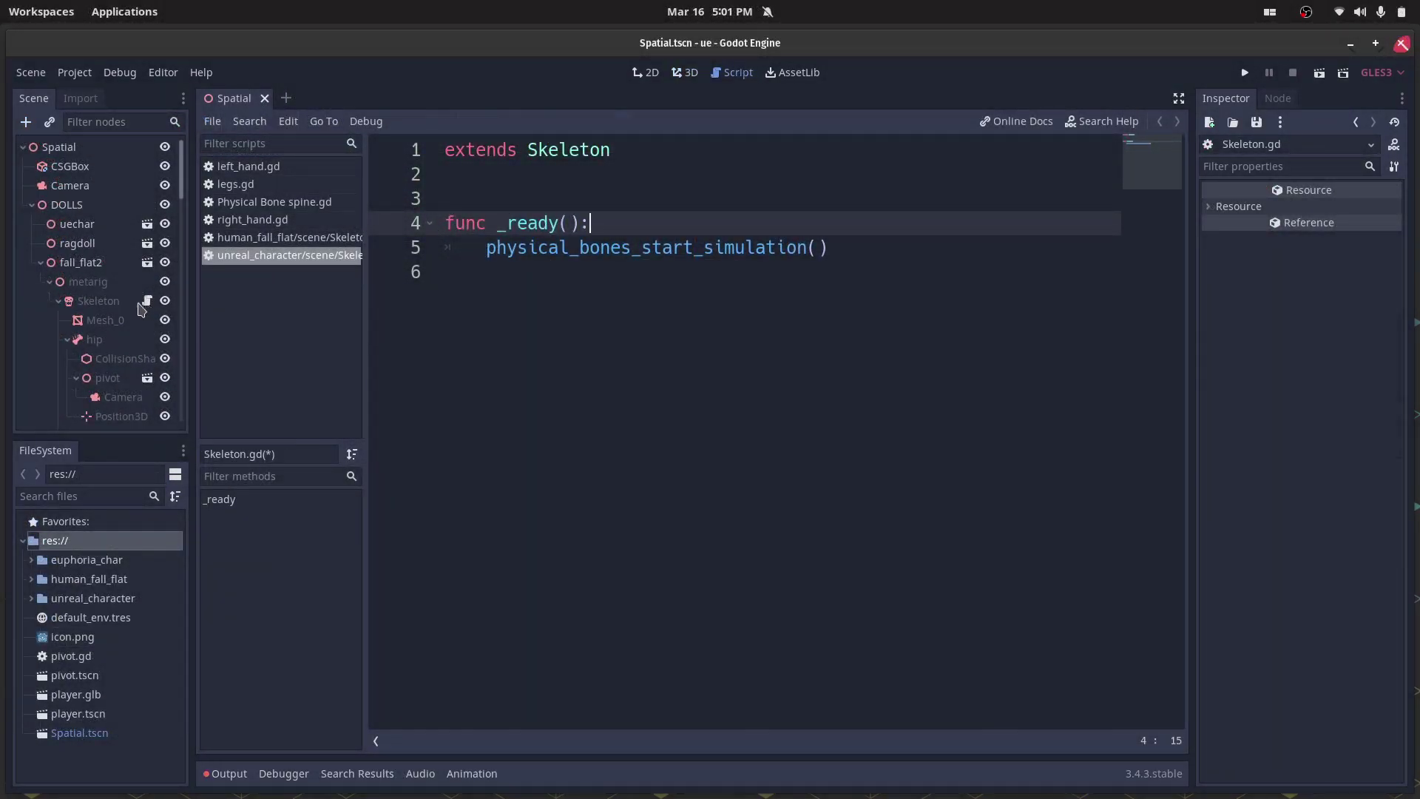
- Open the script attached to fall_flat2's Skeleton and examine how its _ready function starts the physical bone simulation
left_click(140, 307)
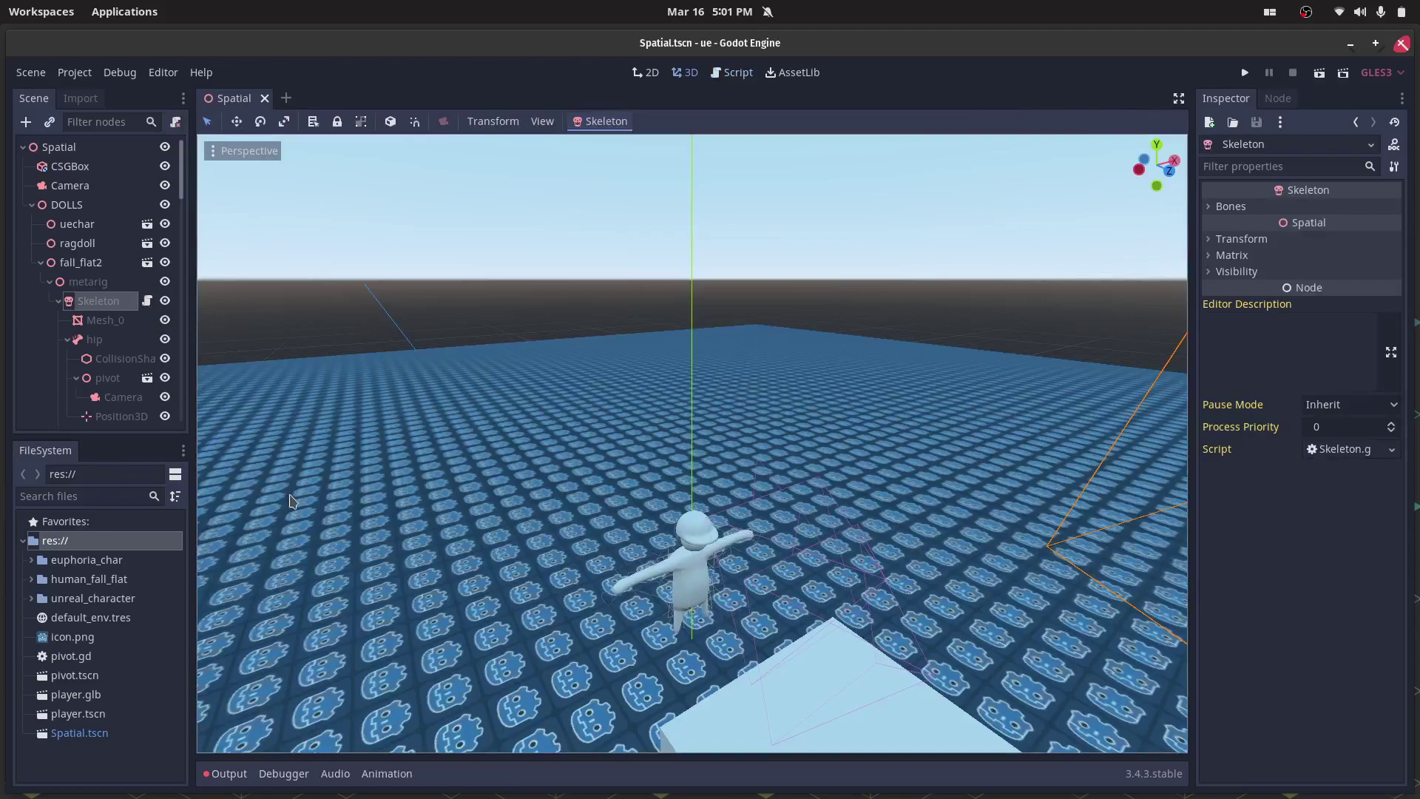
left_click(148, 302)
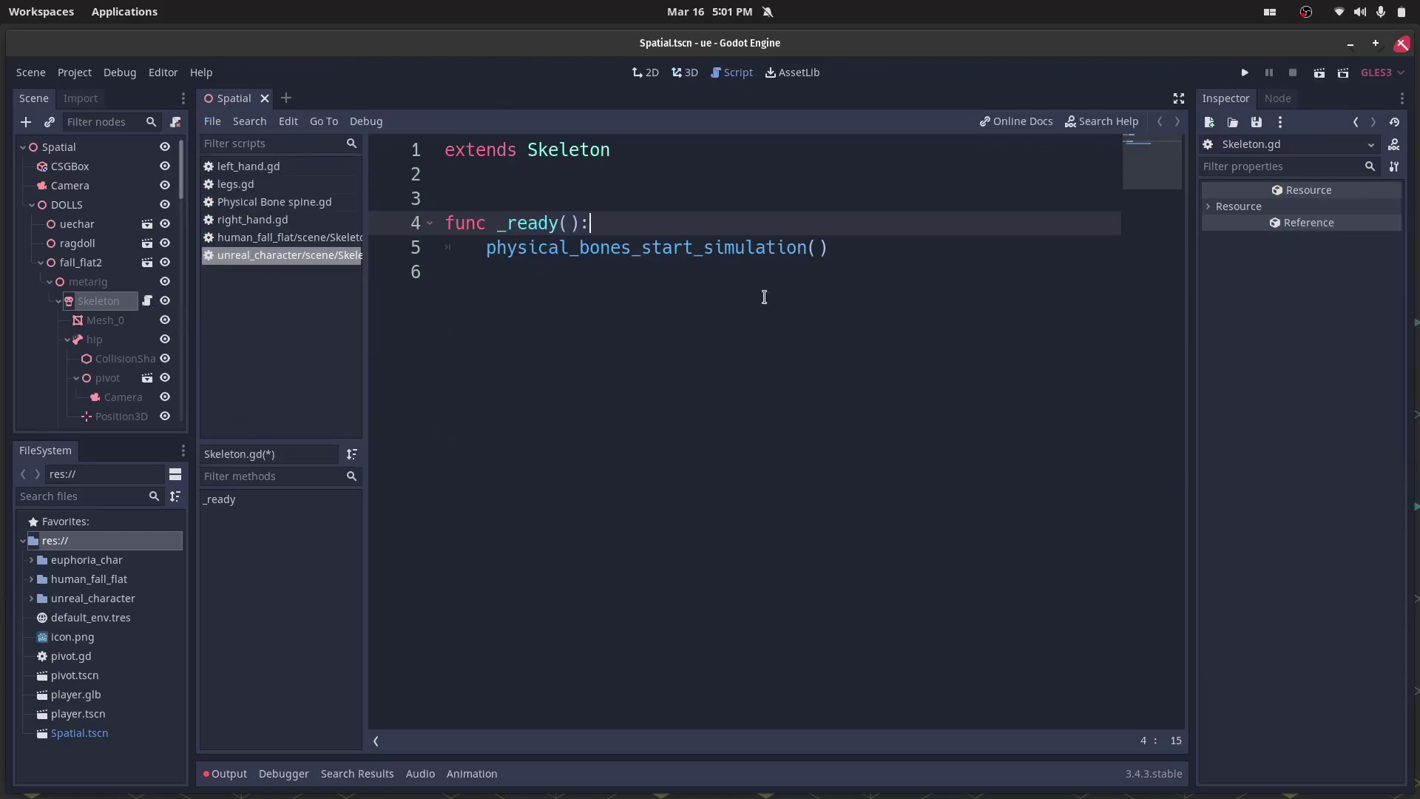
left_click(825, 253)
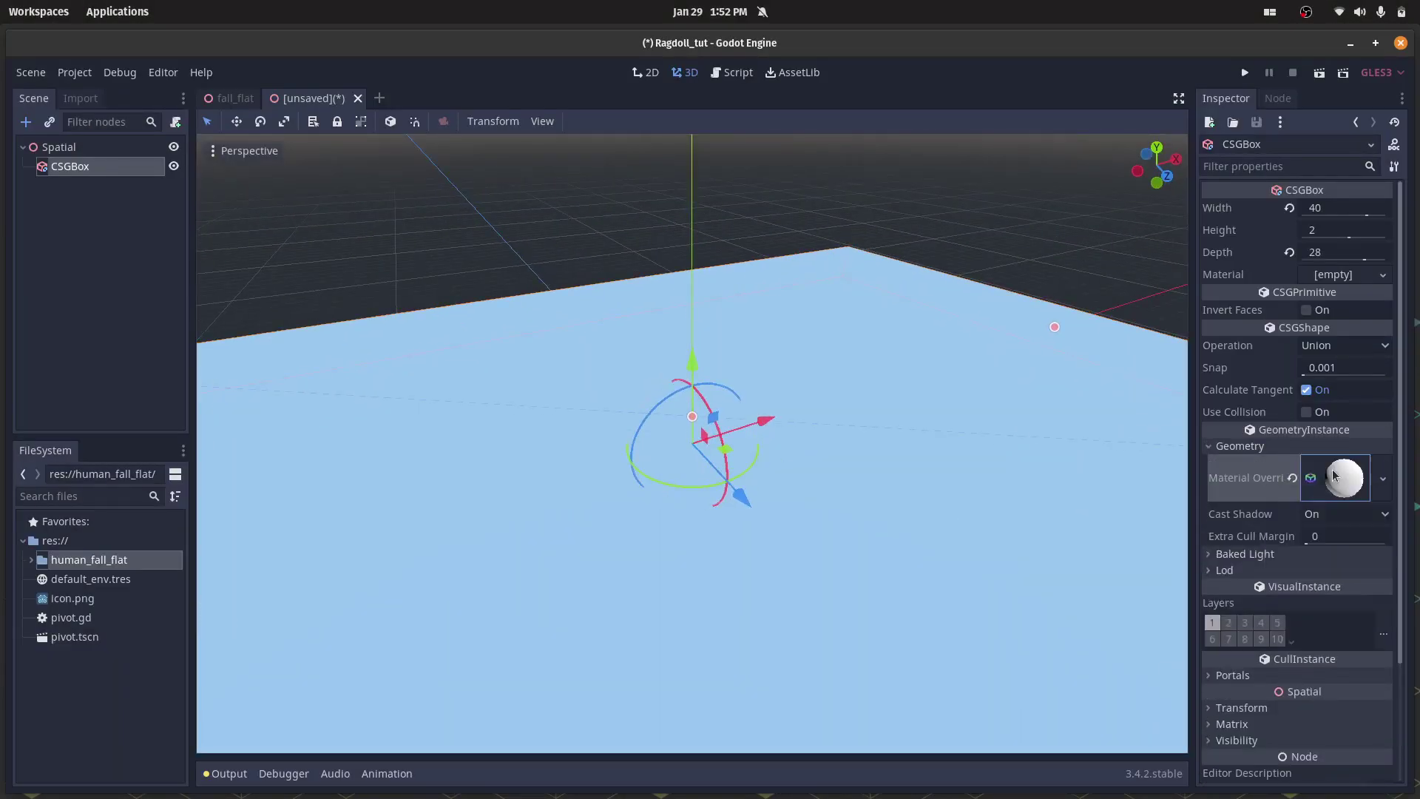
- Give the CSGBox's override material a red albedo colour and a roughness of 0.58
left_click(1346, 475)
left_click(1249, 491)
left_click(1346, 508)
left_click(1268, 548)
left_click(1262, 650)
left_click_drag(1380, 670, 1340, 670)
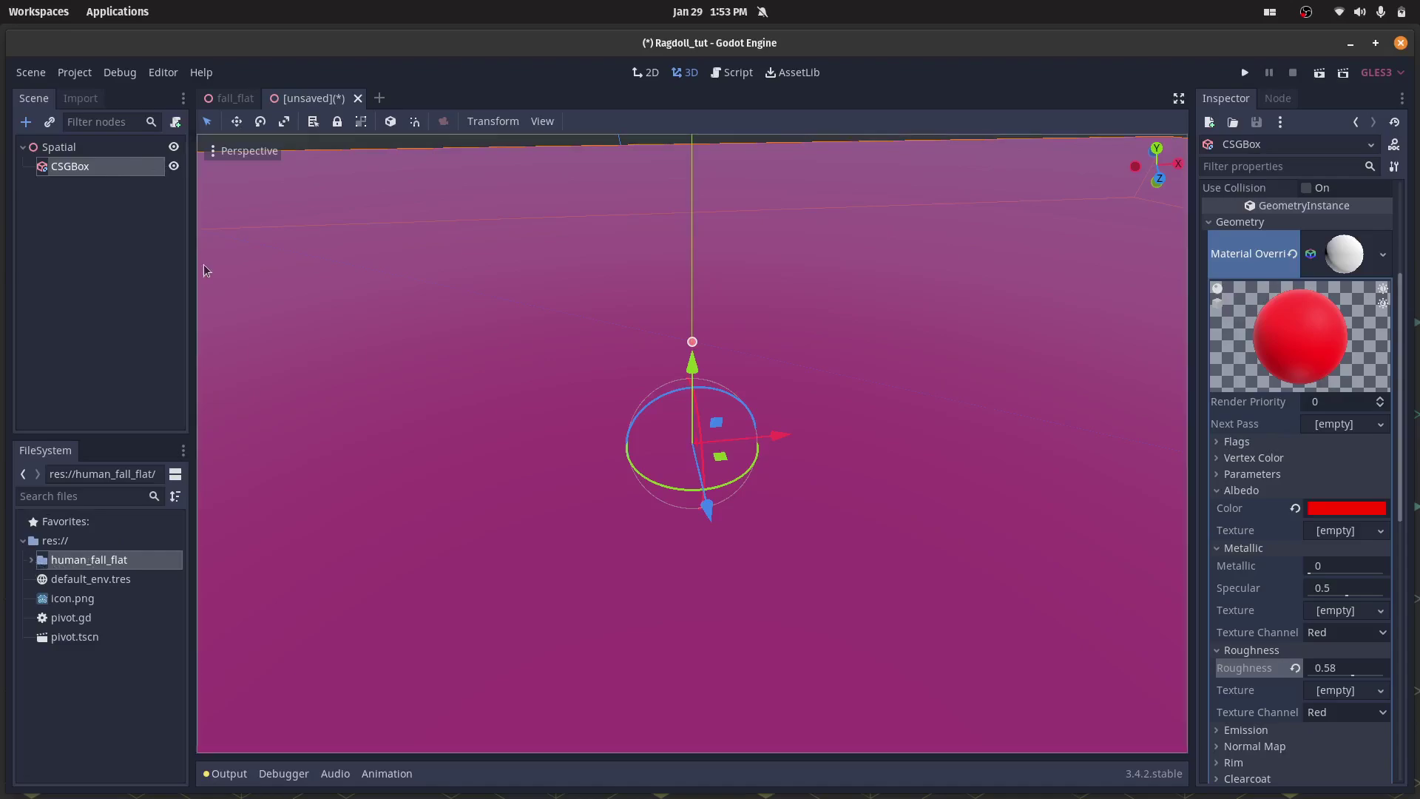
- Instance the fall_flat scene under the Spatial root and raise the character above the red floor
left_click(96, 147)
key("ctrl+shift+a")
double_click(615, 380)
scroll(692, 370, "down", 3)
left_click_drag(695, 322, 703, 211)
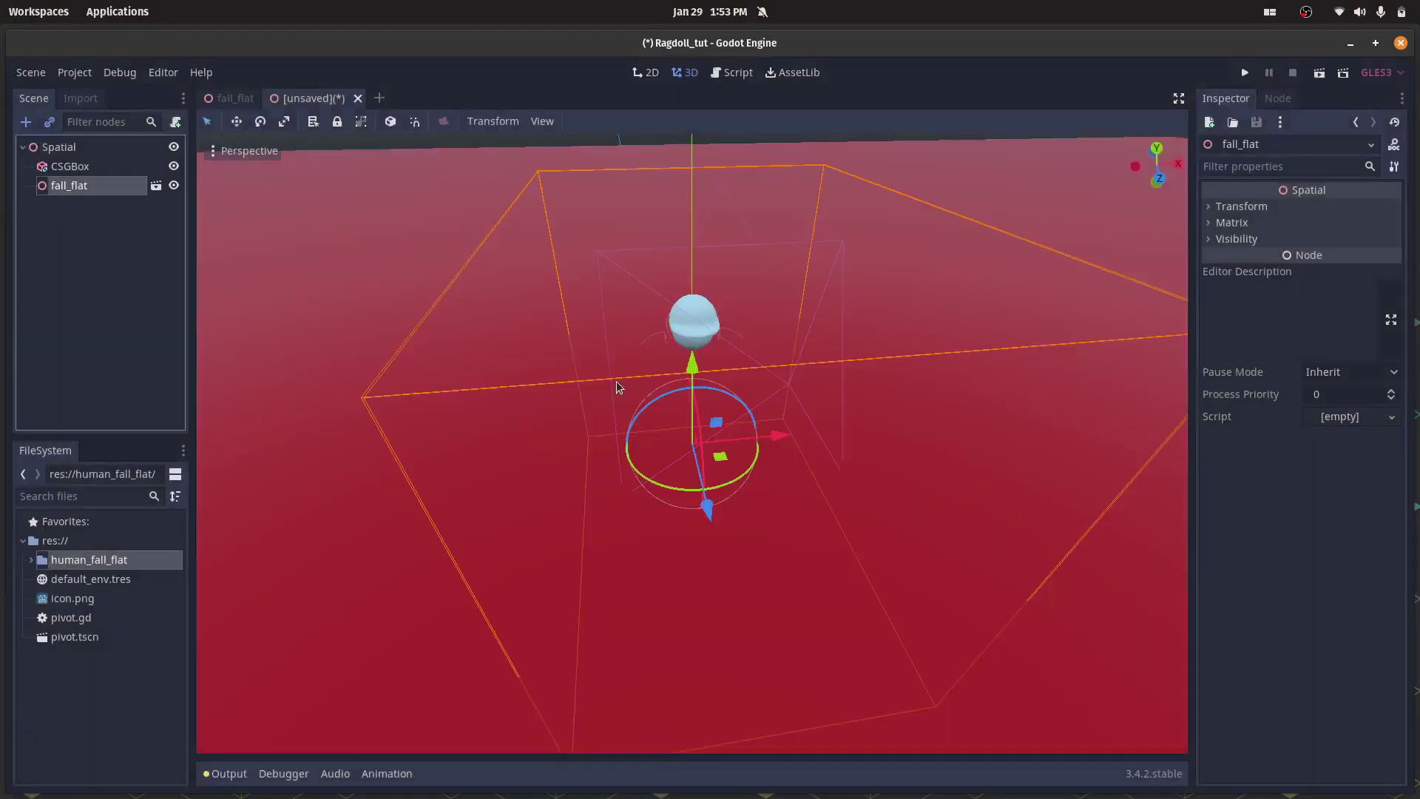
middle_click_drag(702, 214, 813, 244)
scroll(770, 370, "down", 3)
key("F5")
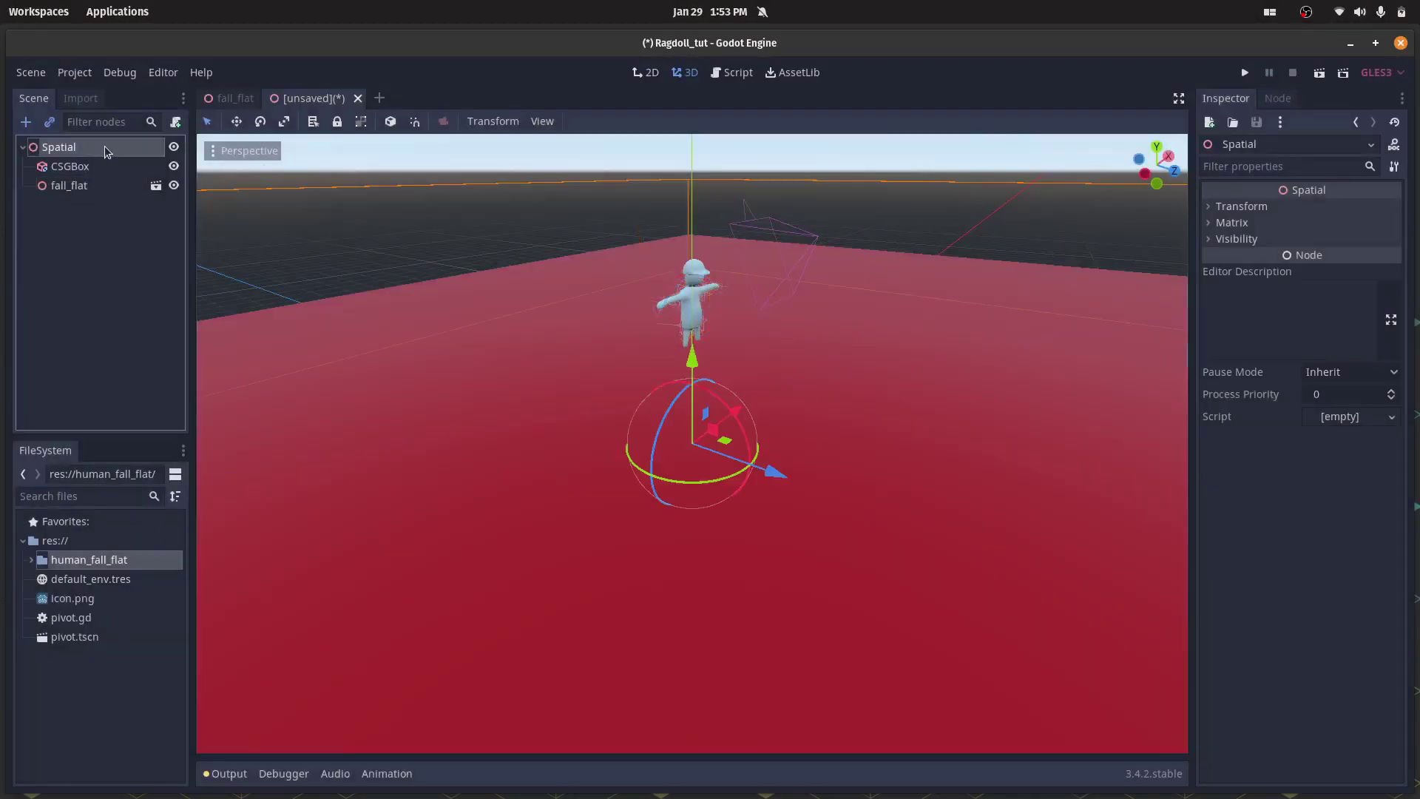
- Add a DirectionalLight to the Spatial root and rotate it so it lights the floor and character
key("ctrl+a")
type("dire")
key("Return")
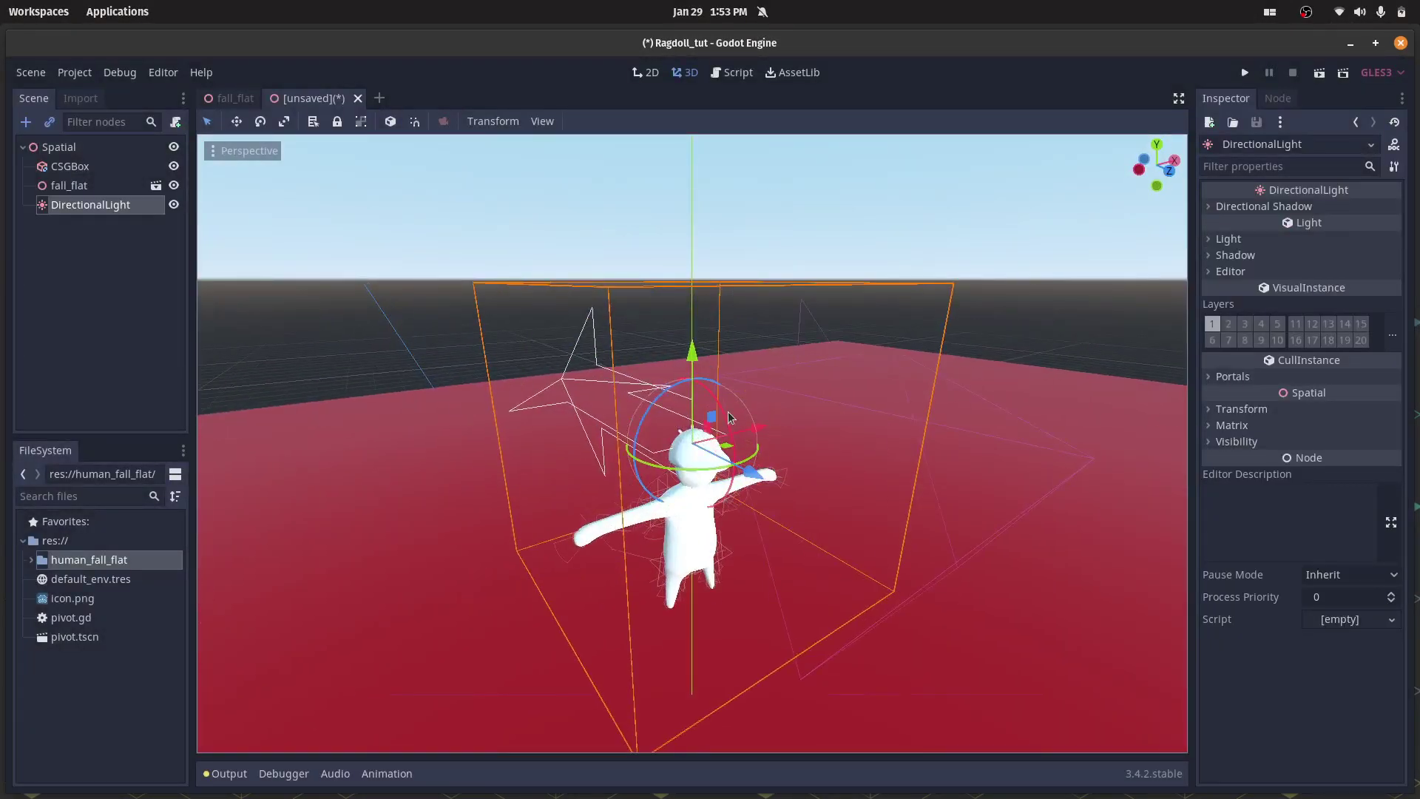
mouse_move(727, 412)
left_mouse_down()
mouse_move(681, 321)
mouse_move(727, 412)
left_mouse_up()
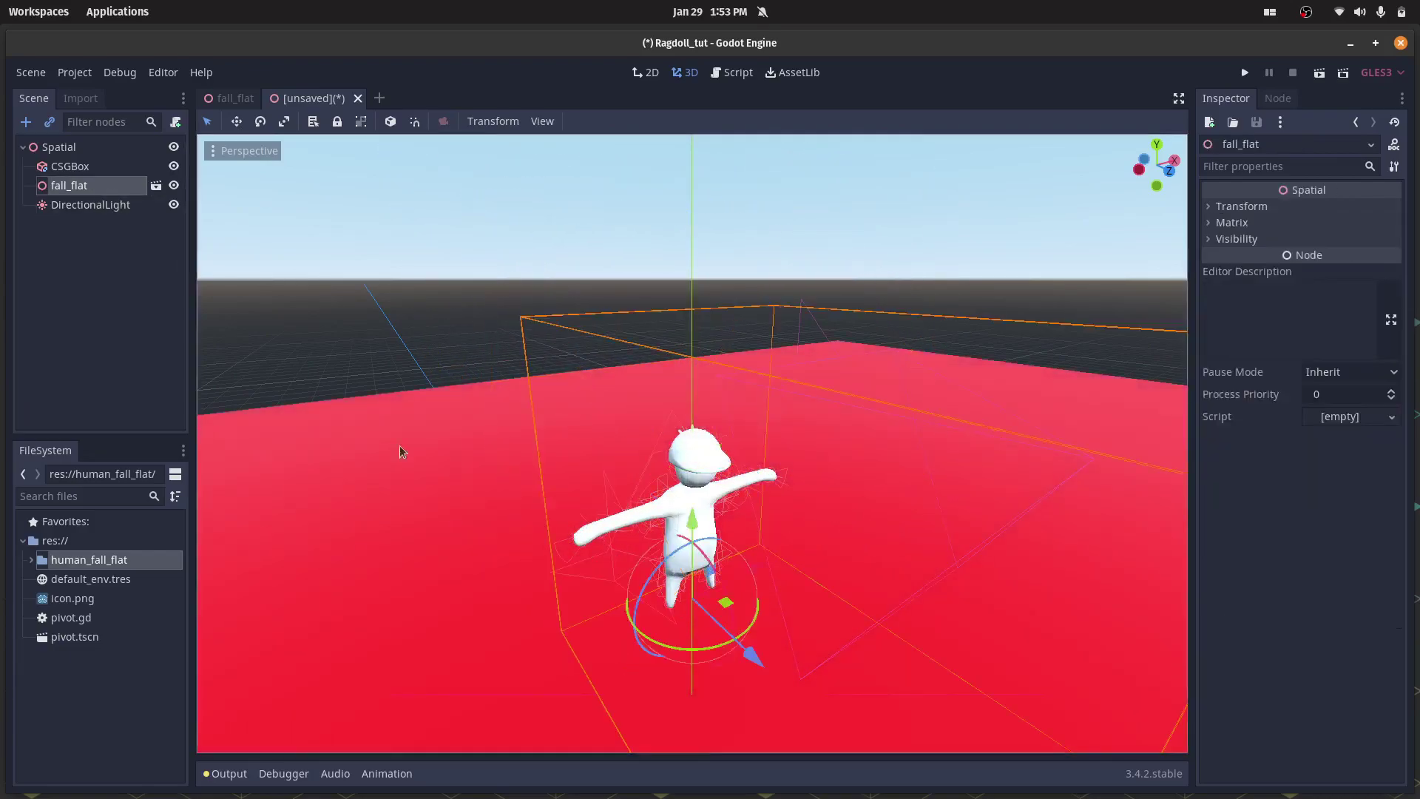
- Save the test scene as Spatial.tscn and run it without defining a main scene
key("F5")
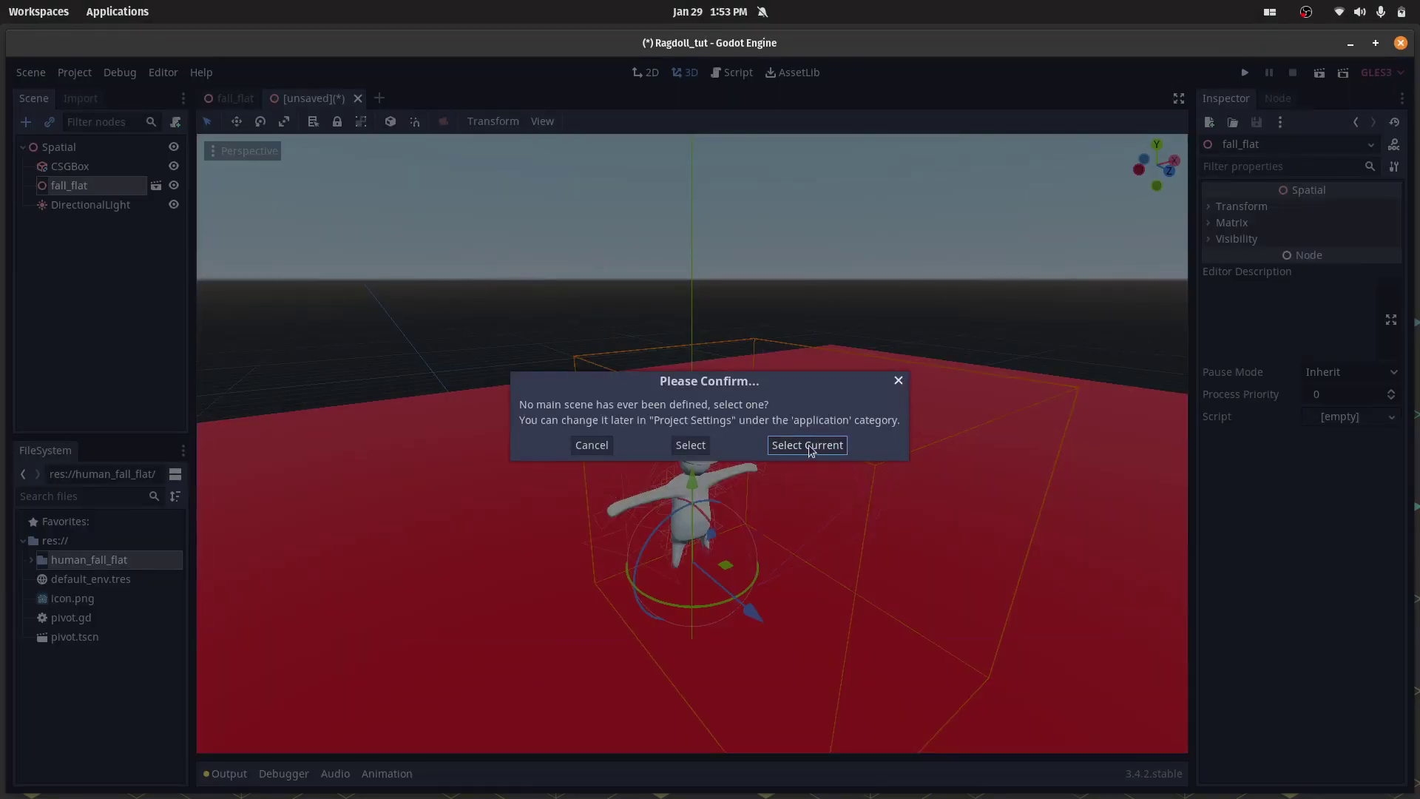
left_click(899, 383)
key("F6")
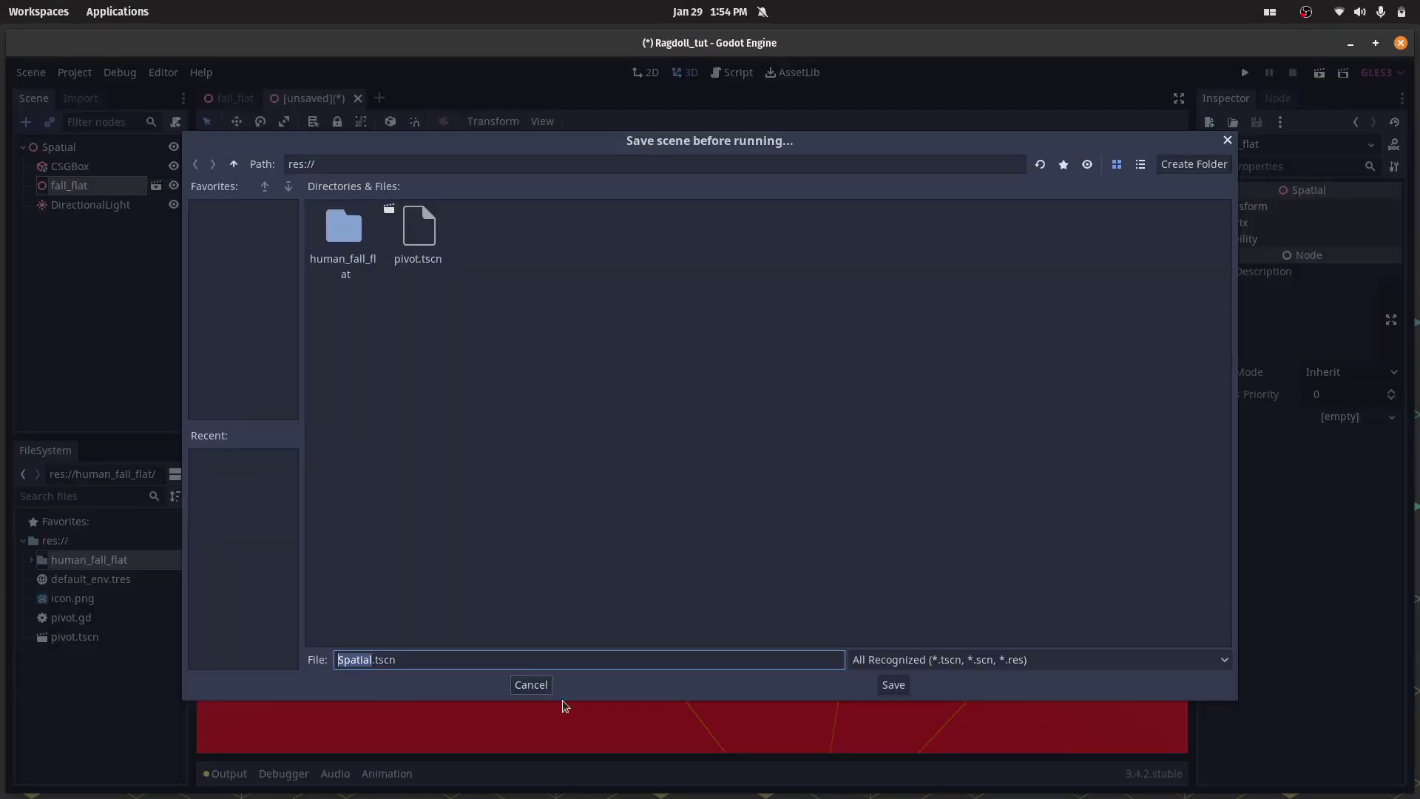
left_click(892, 684)
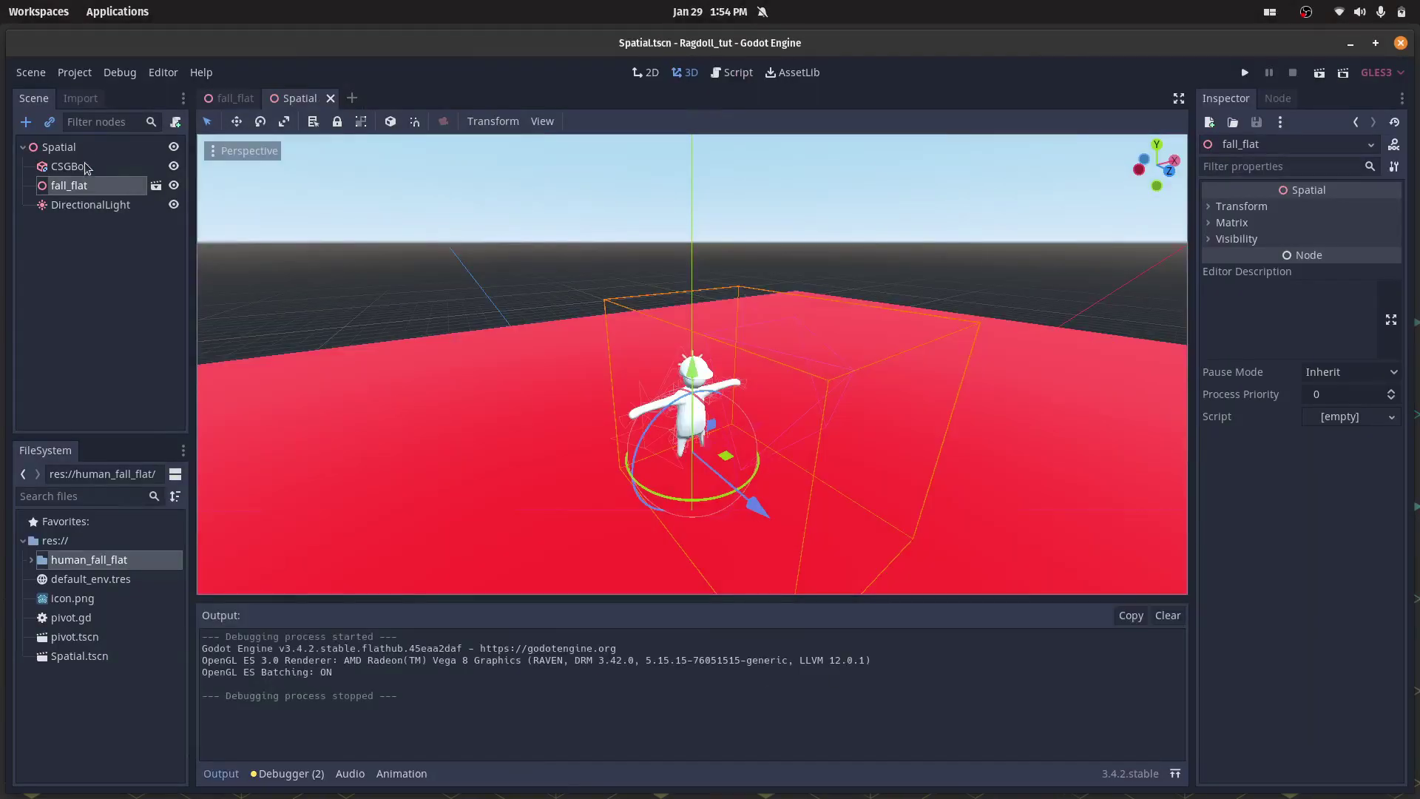
- Enable Use Collision on the CSGBox floor
left_click(82, 148)
left_click(88, 167)
left_click(1310, 412)
left_click(1310, 415)
- Run the project with the current scene as its main scene to test the ragdoll, and close the game window
key("F5")
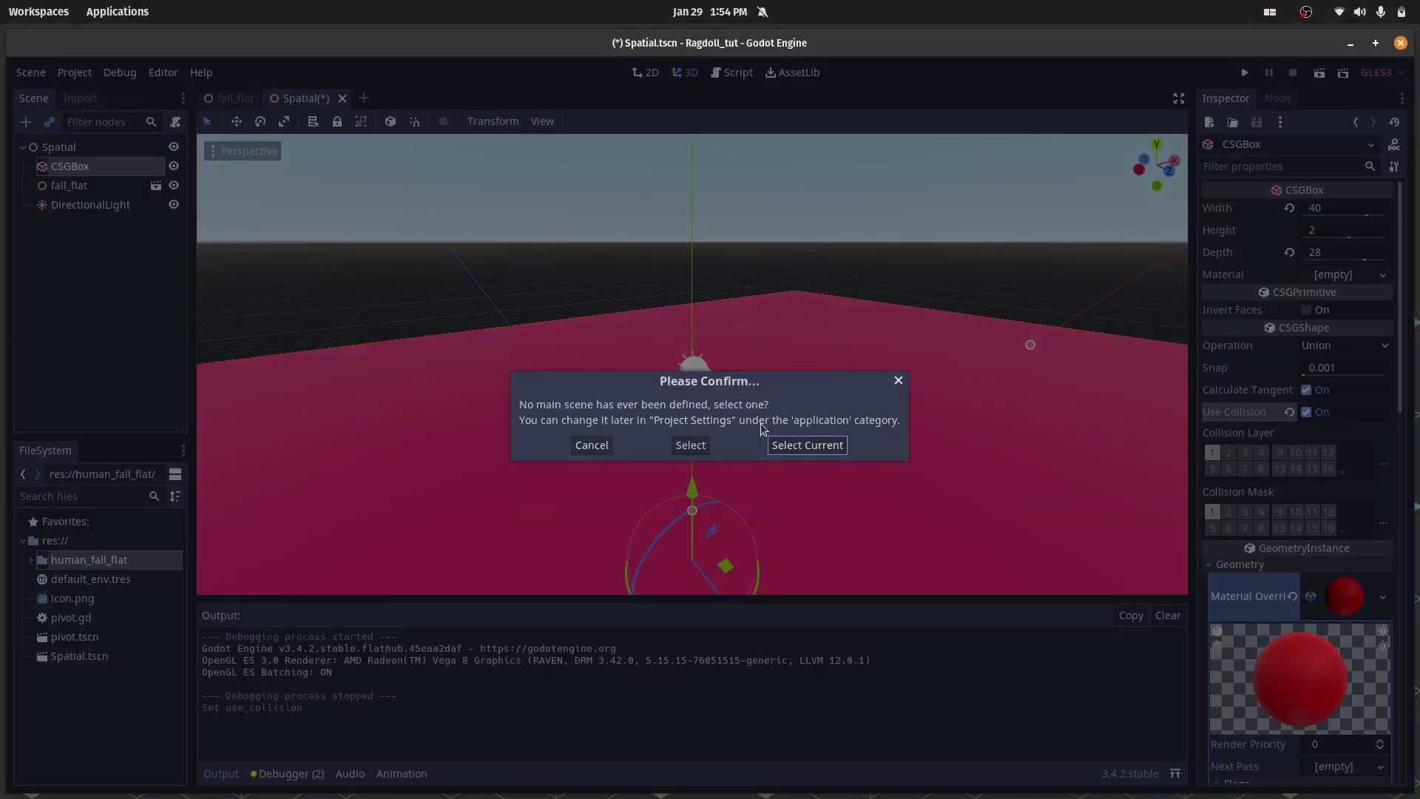
left_click(789, 446)
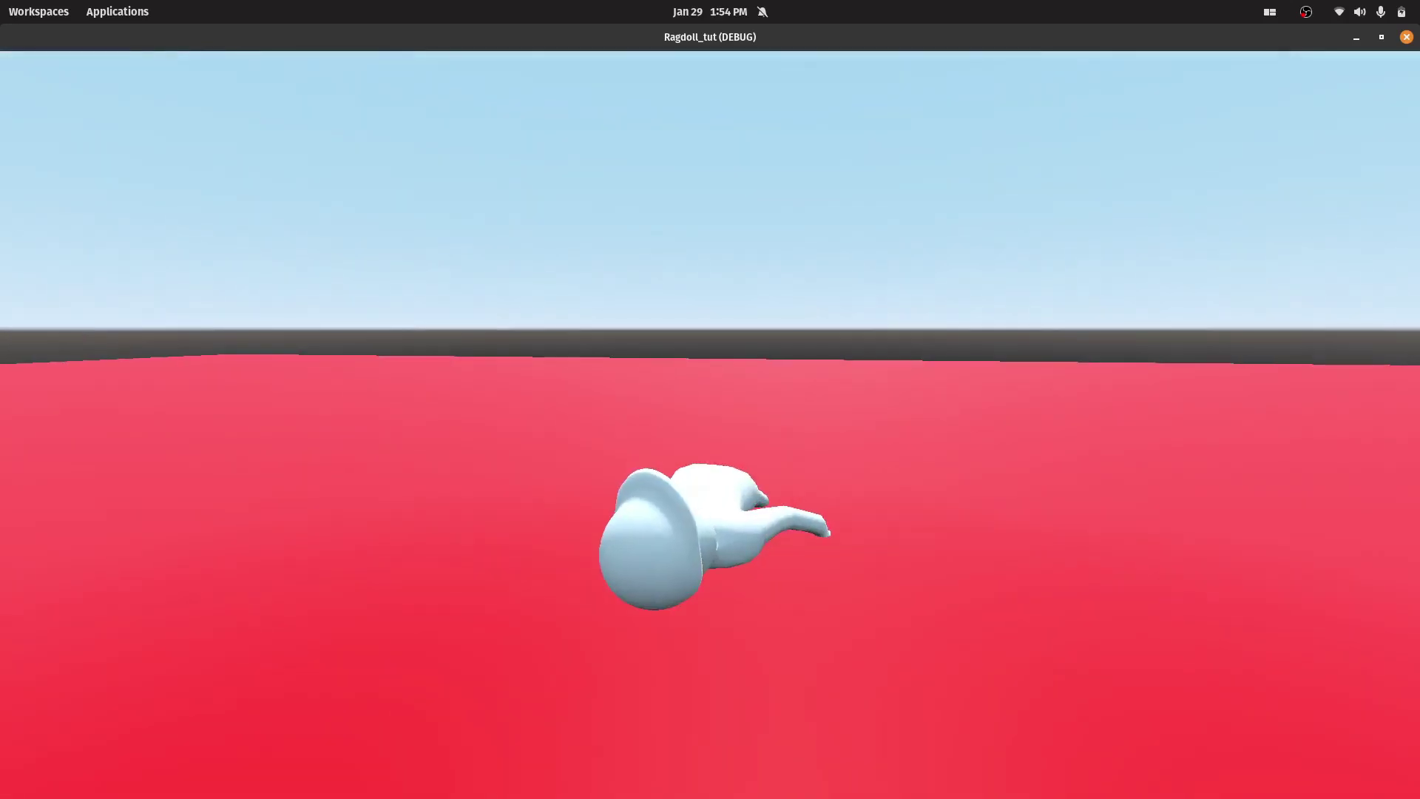
key("Escape")
key("super+q")
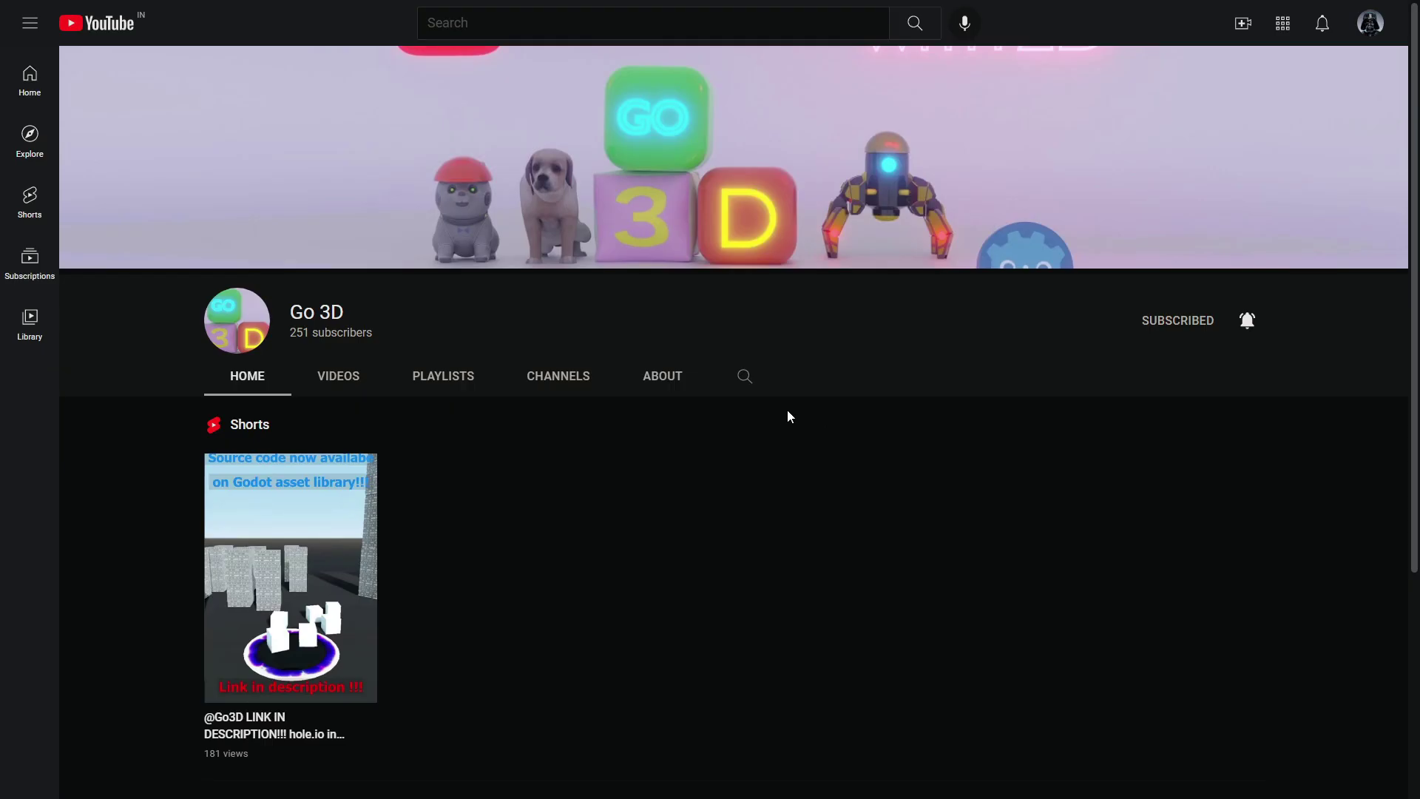
- Switch to YouTube, open the Uncharted souls channel from Go 3D's subscriptions and browse its uploaded videos
left_click(544, 397)
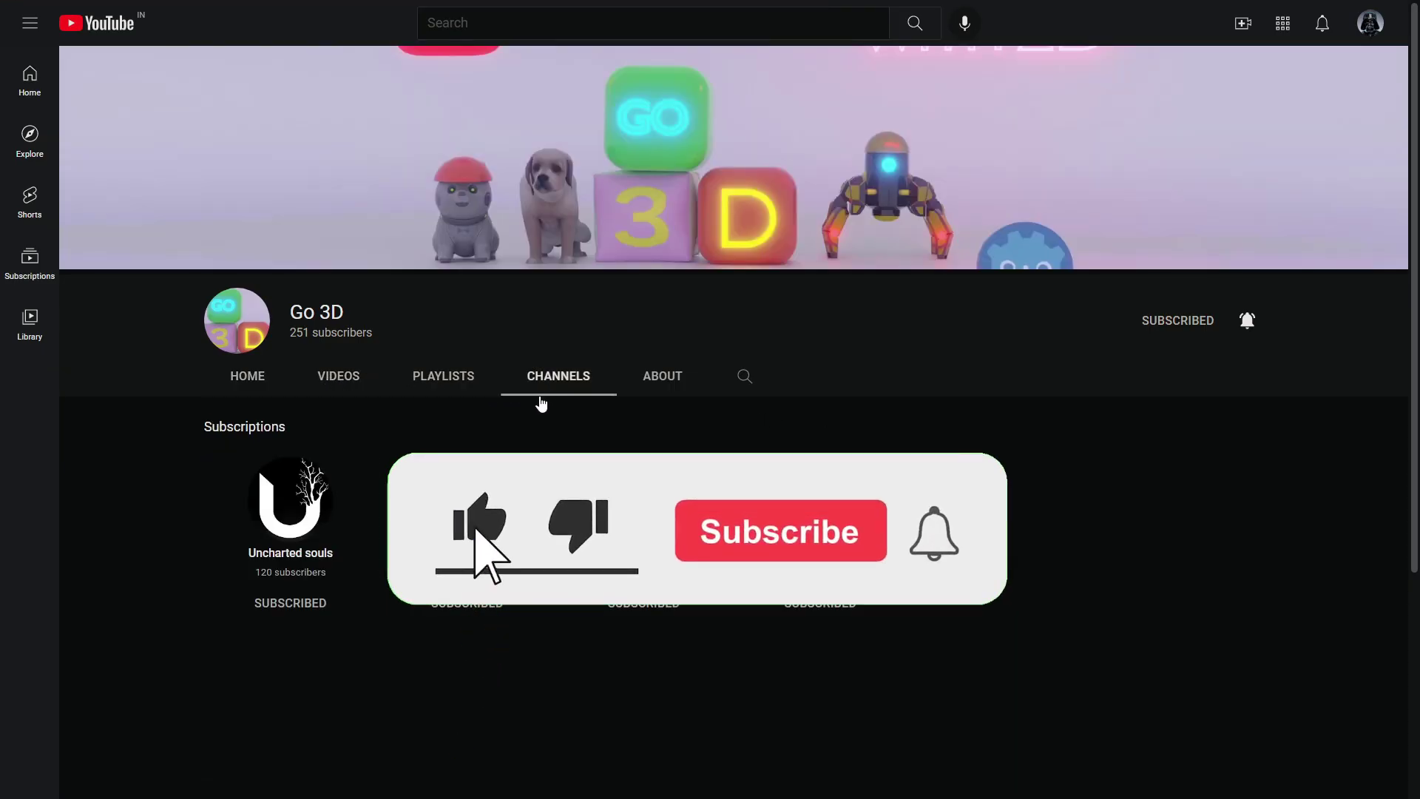
left_click(297, 526)
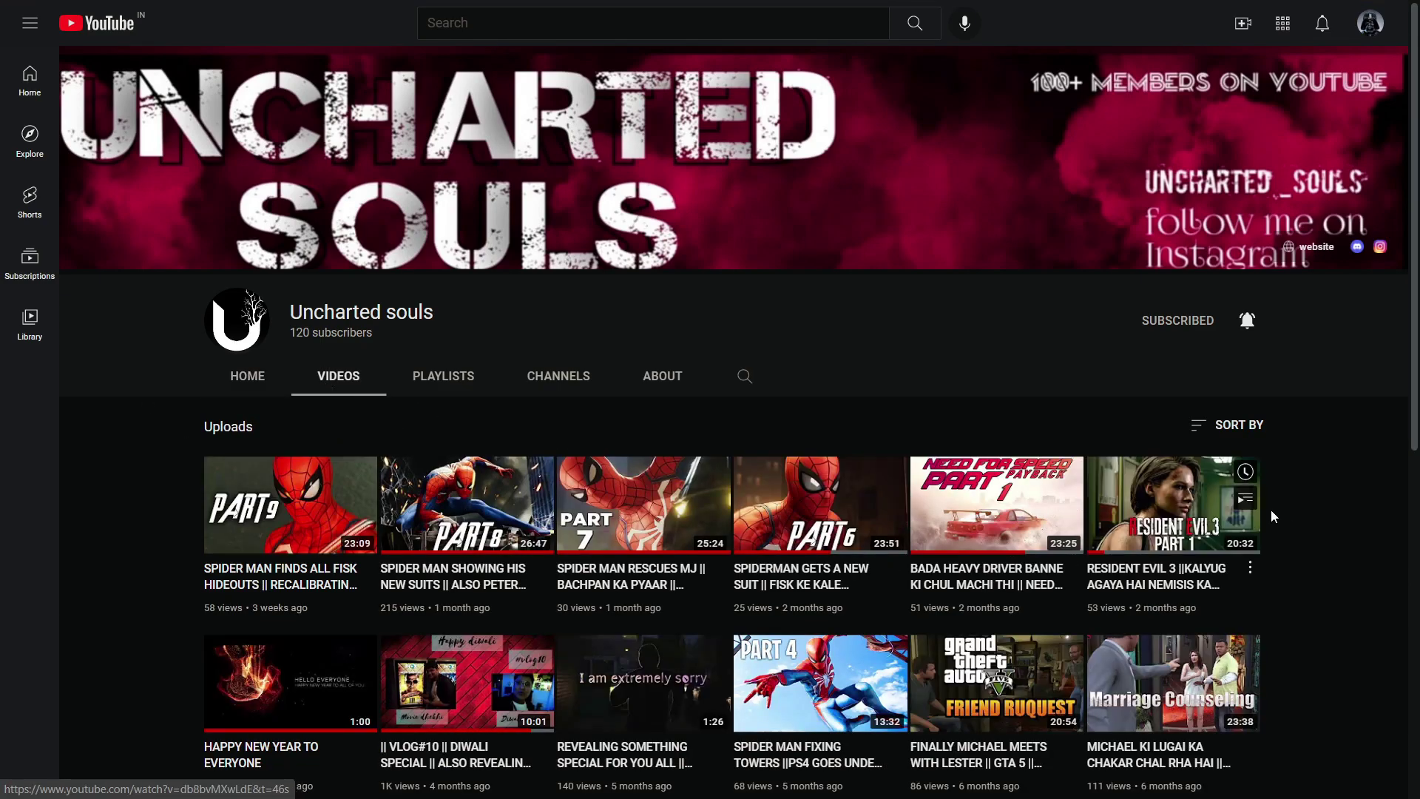
scroll(1308, 577, "down", 10)
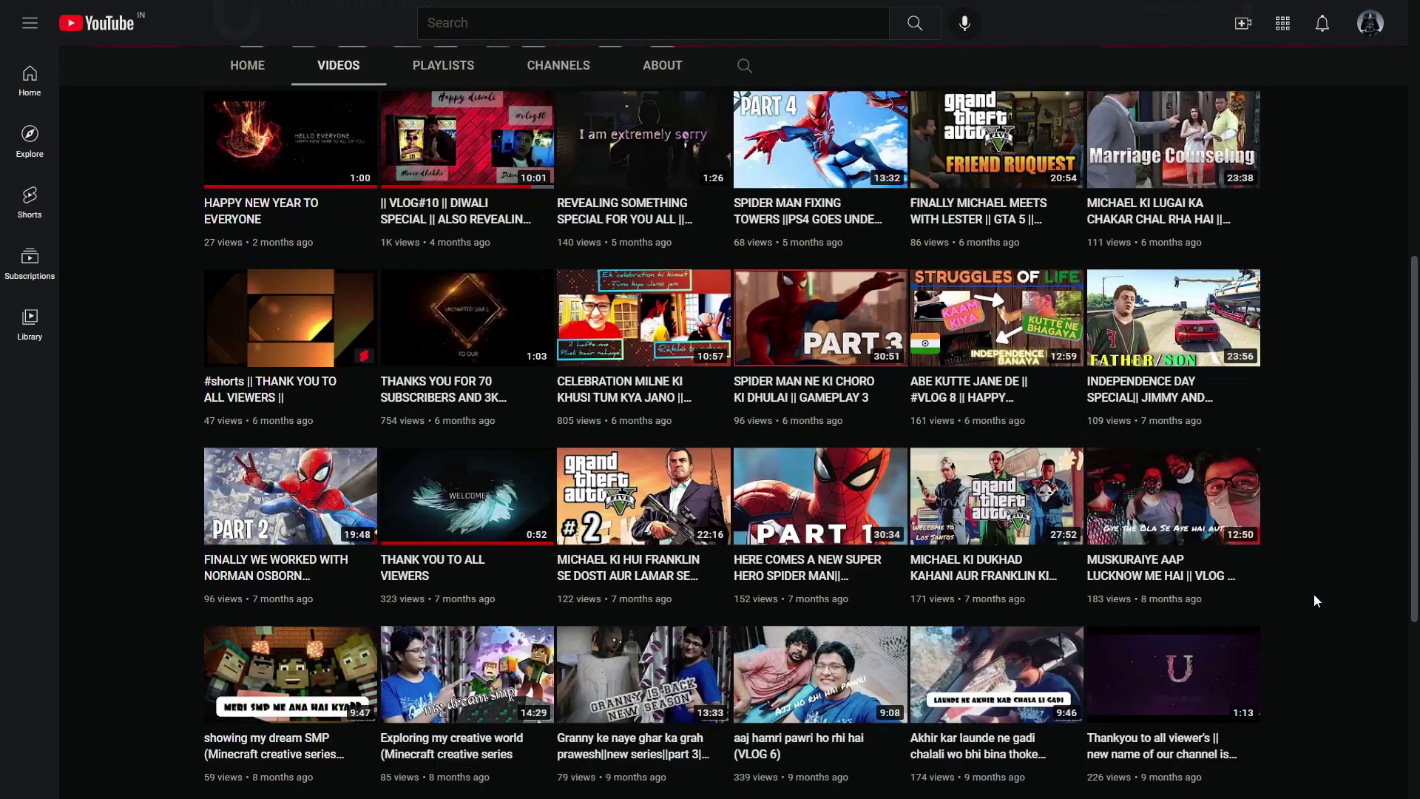
scroll(1311, 600, "down", 3)
scroll(1312, 601, "up", 8)
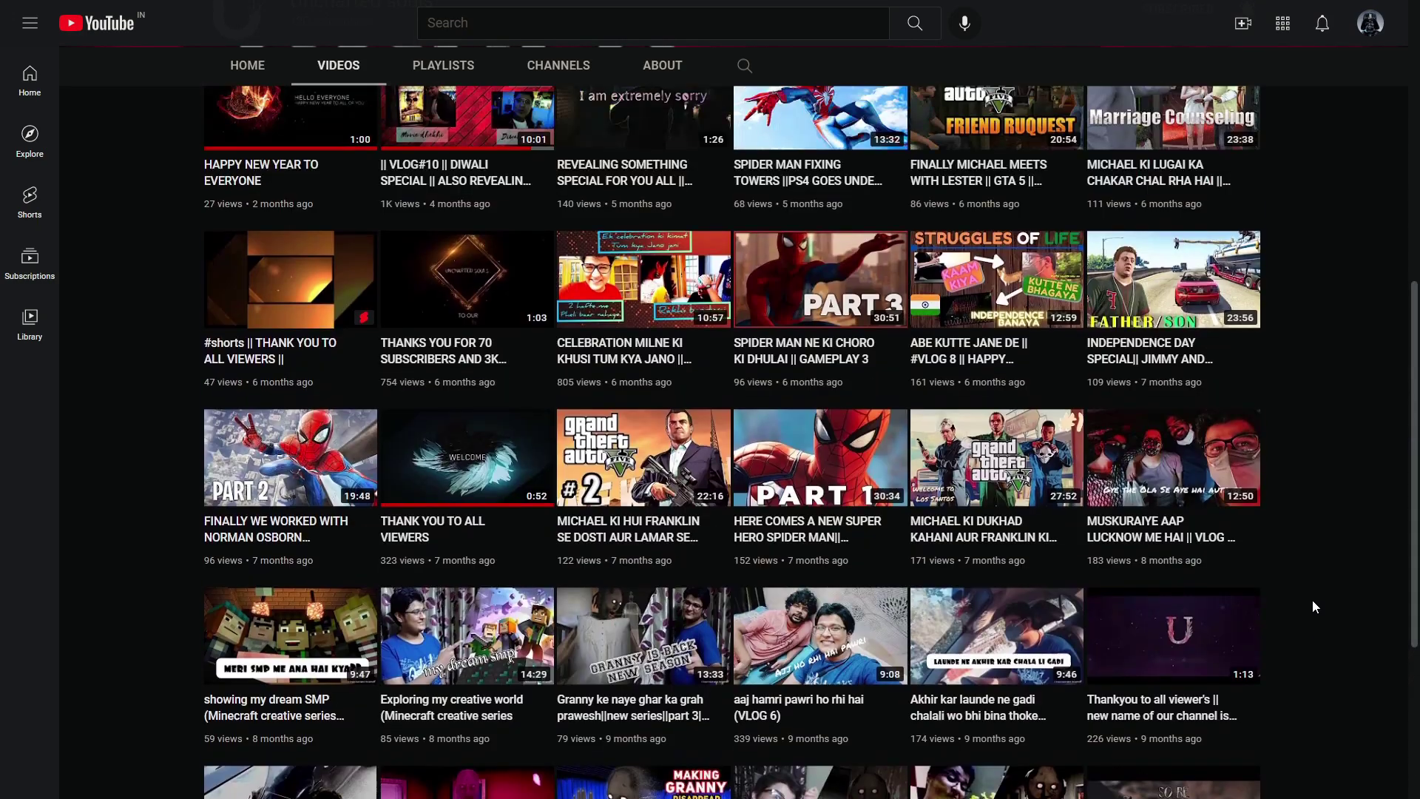
scroll(1312, 598, "up", 5)
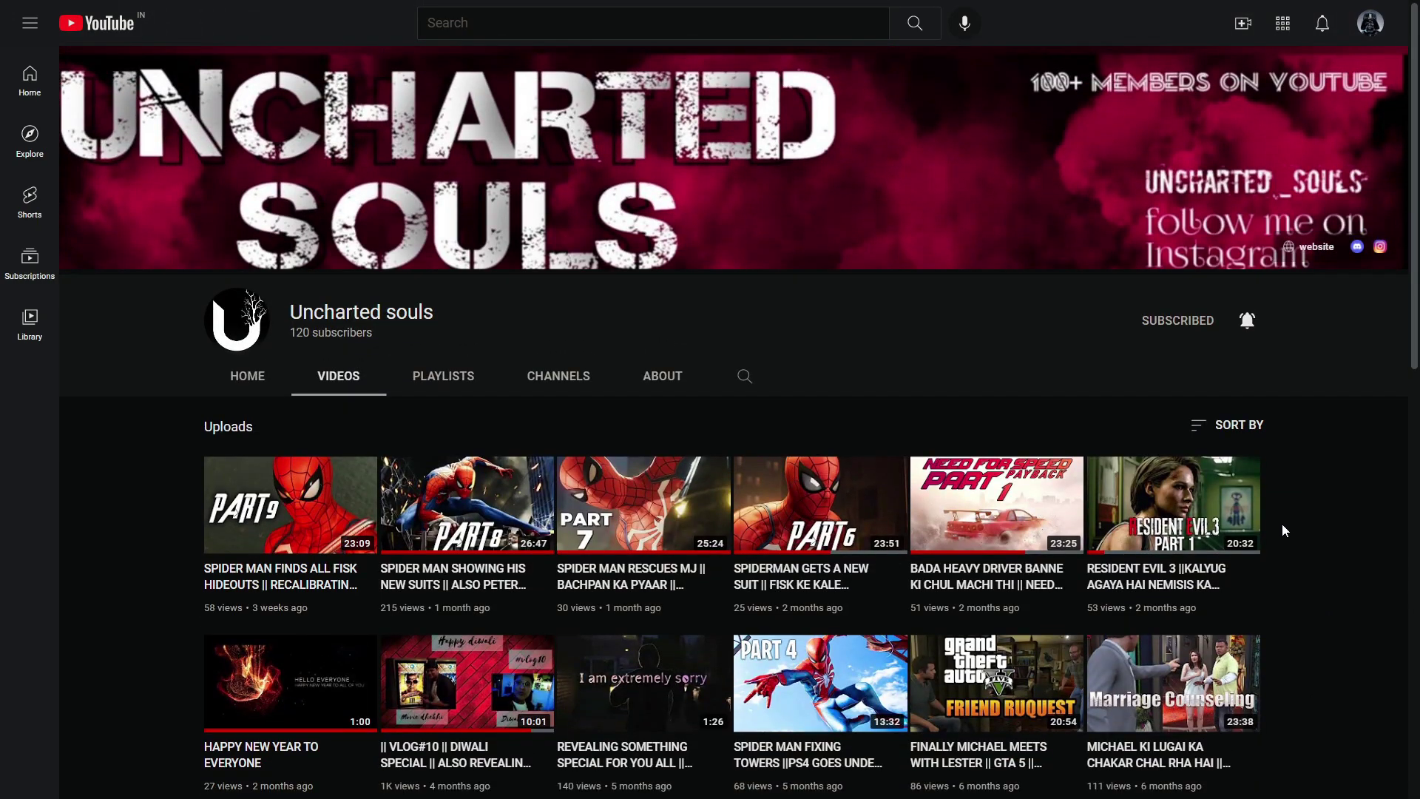